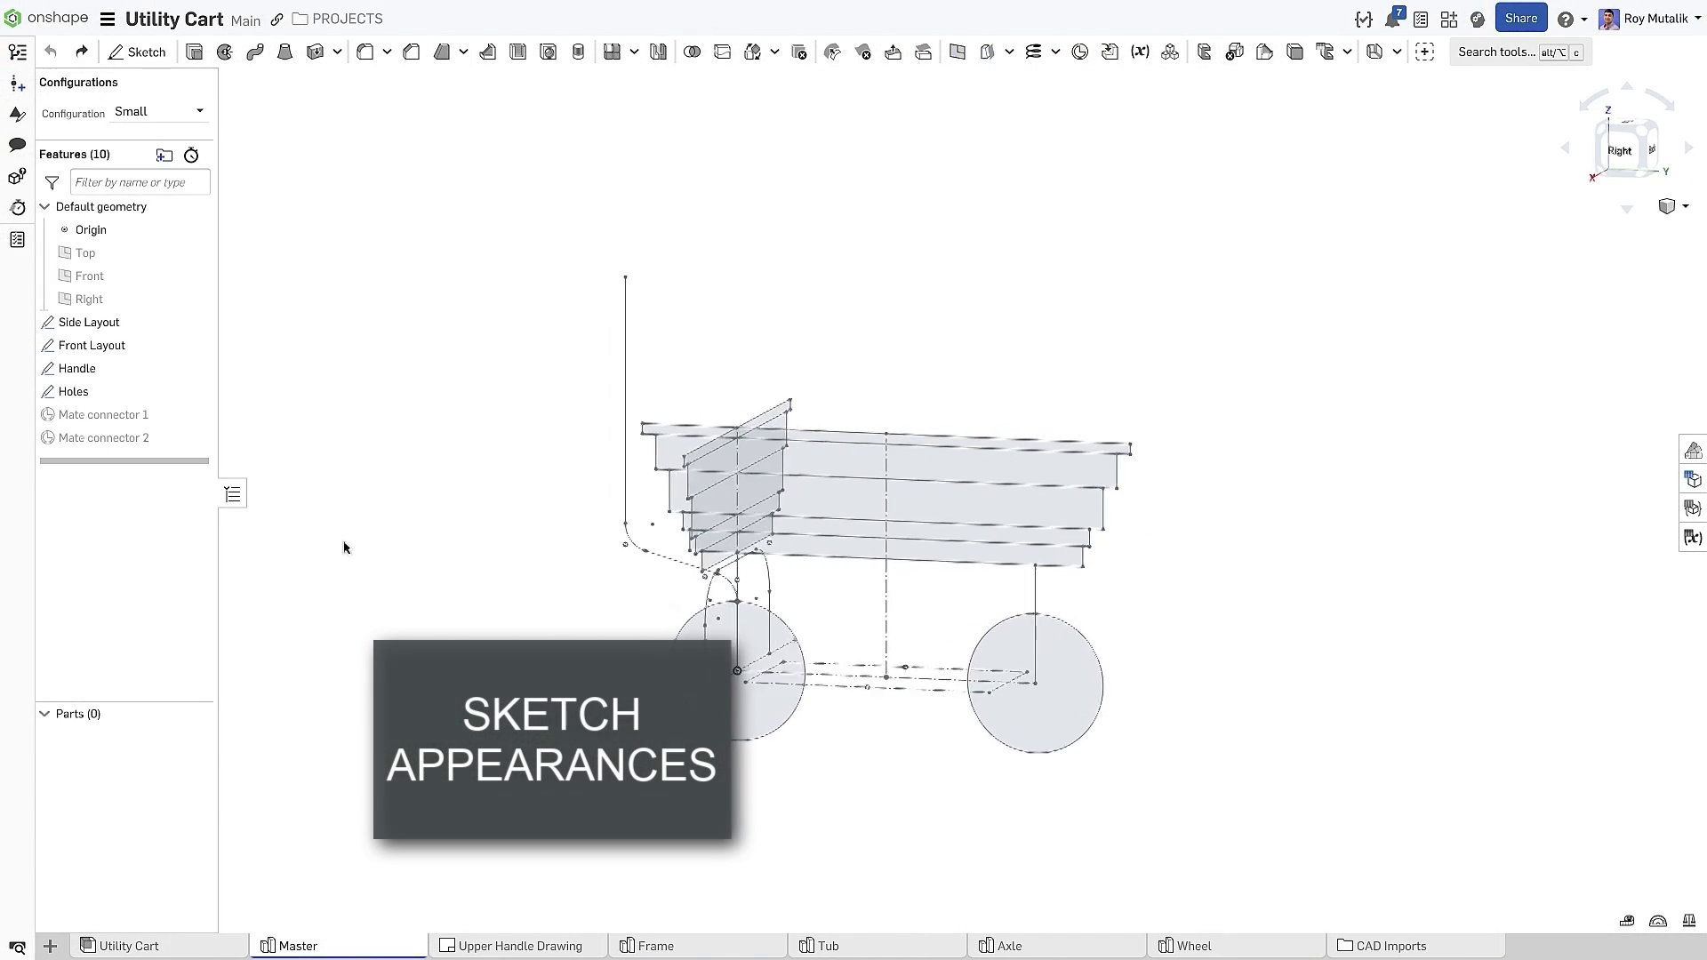
Change the Side Layout sketch's appearance to a green palette color.
{"action": "right_click_drag", "start_coordinate": [345, 547], "coordinate": [384, 570]}
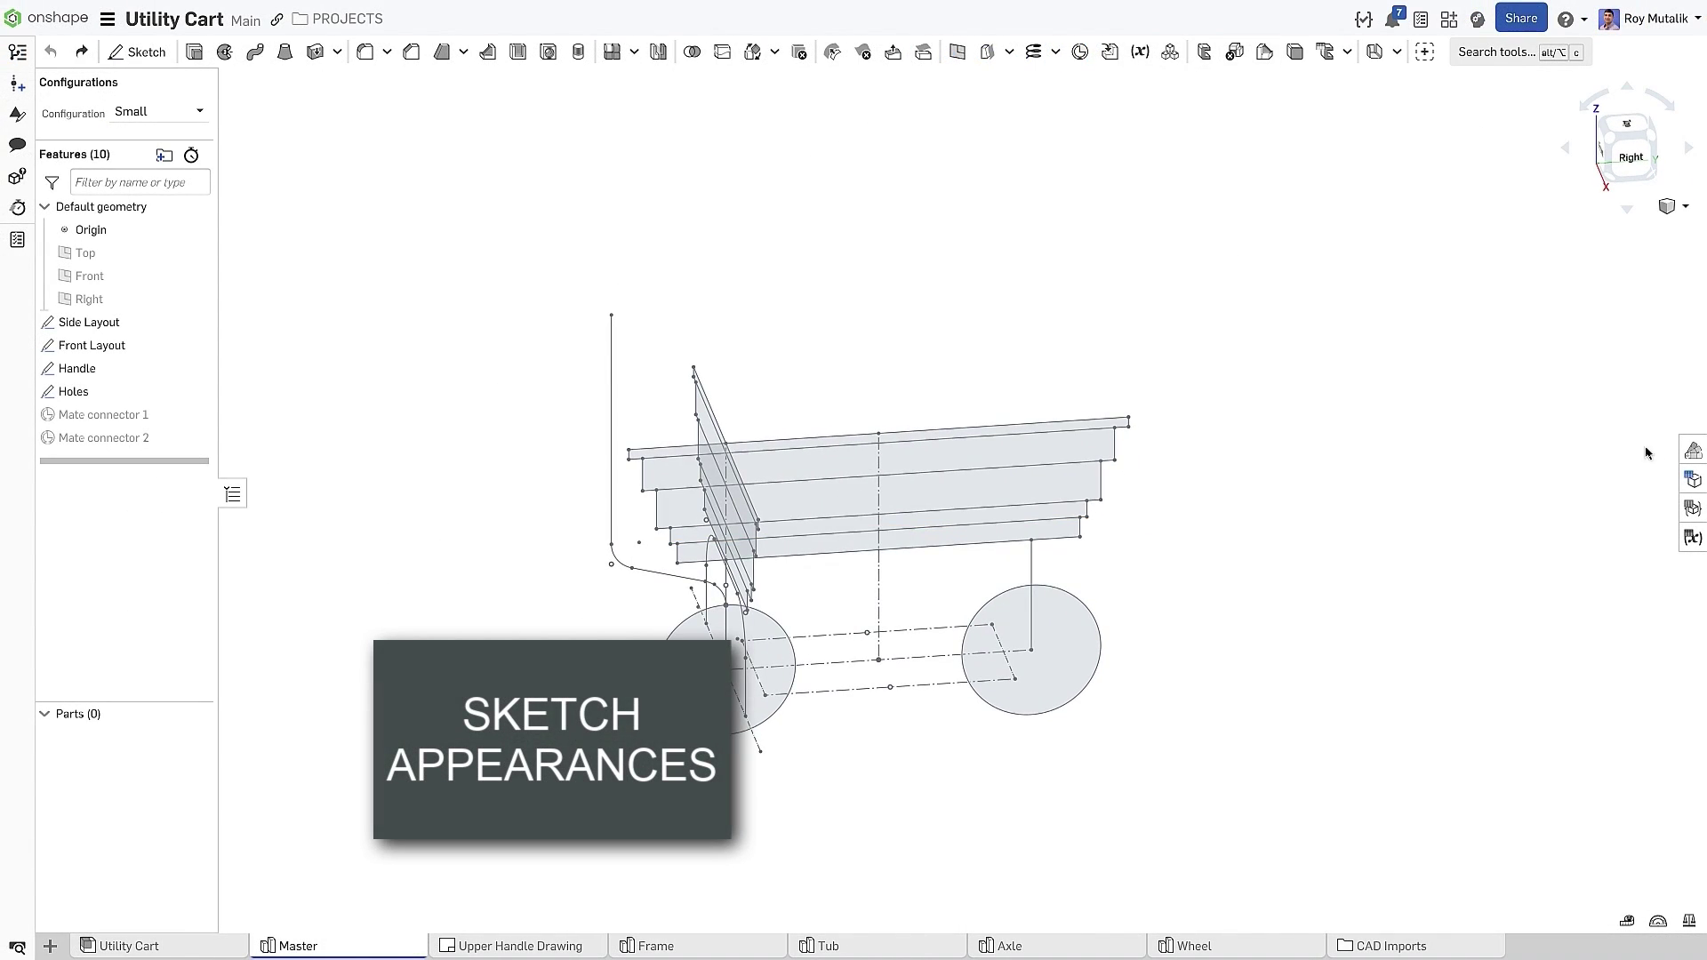
{"action": "left_click", "coordinate": [1692, 451]}
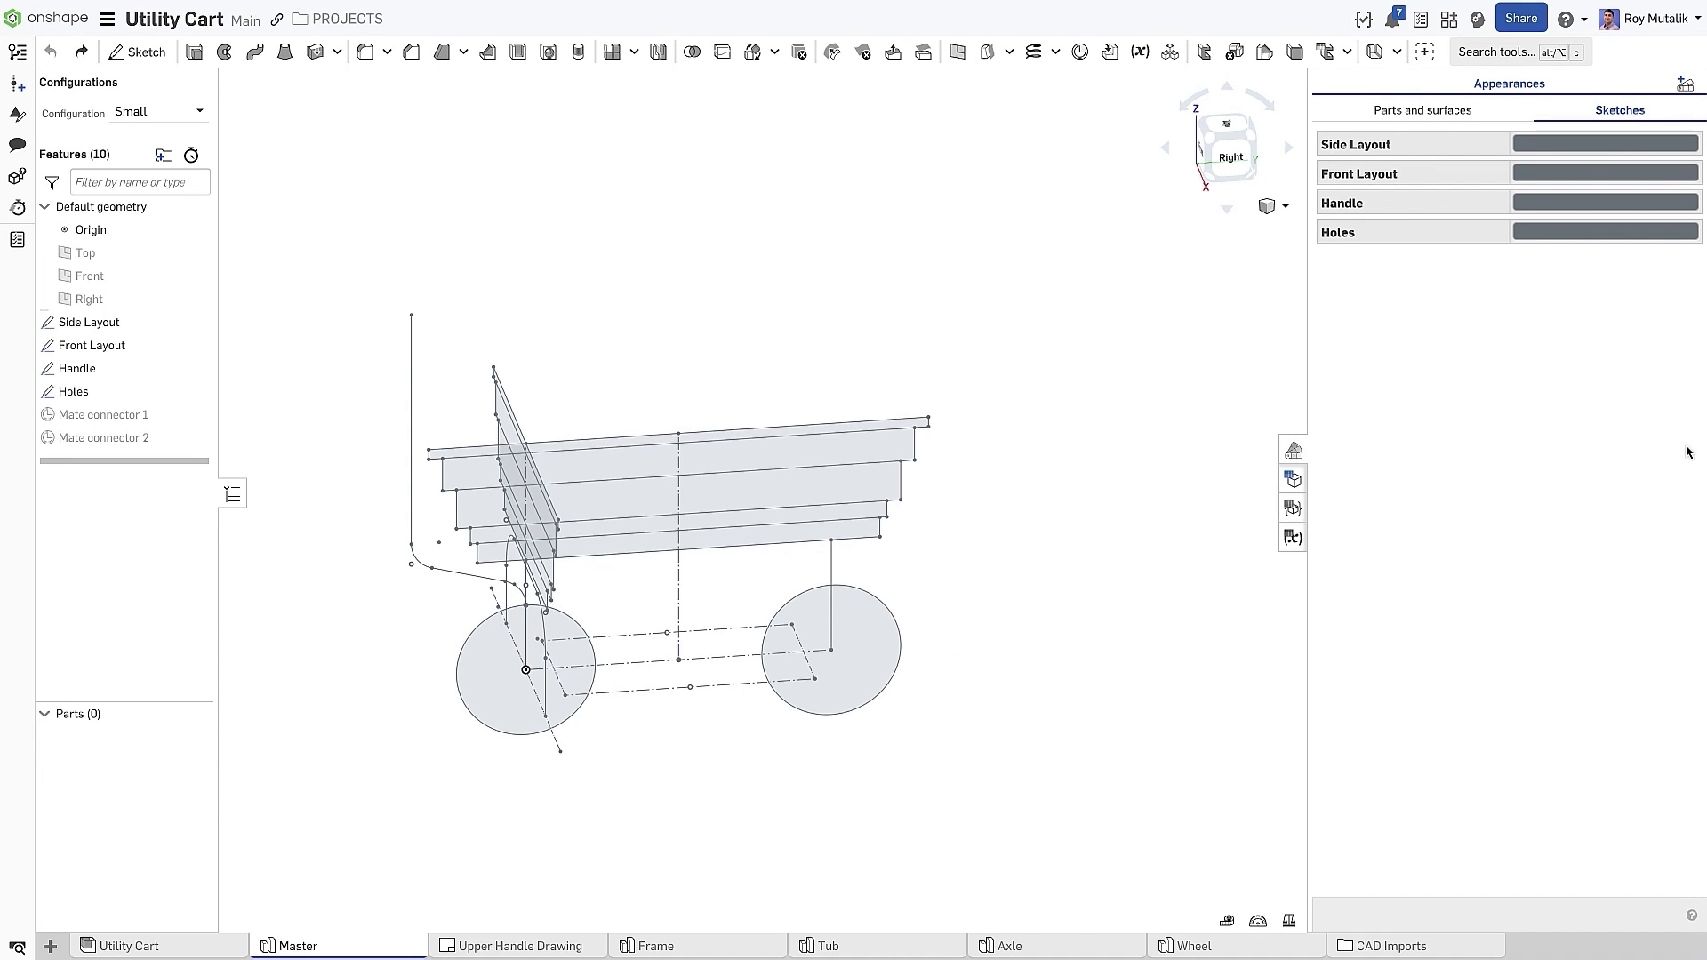
{"action": "left_click", "coordinate": [1586, 149]}
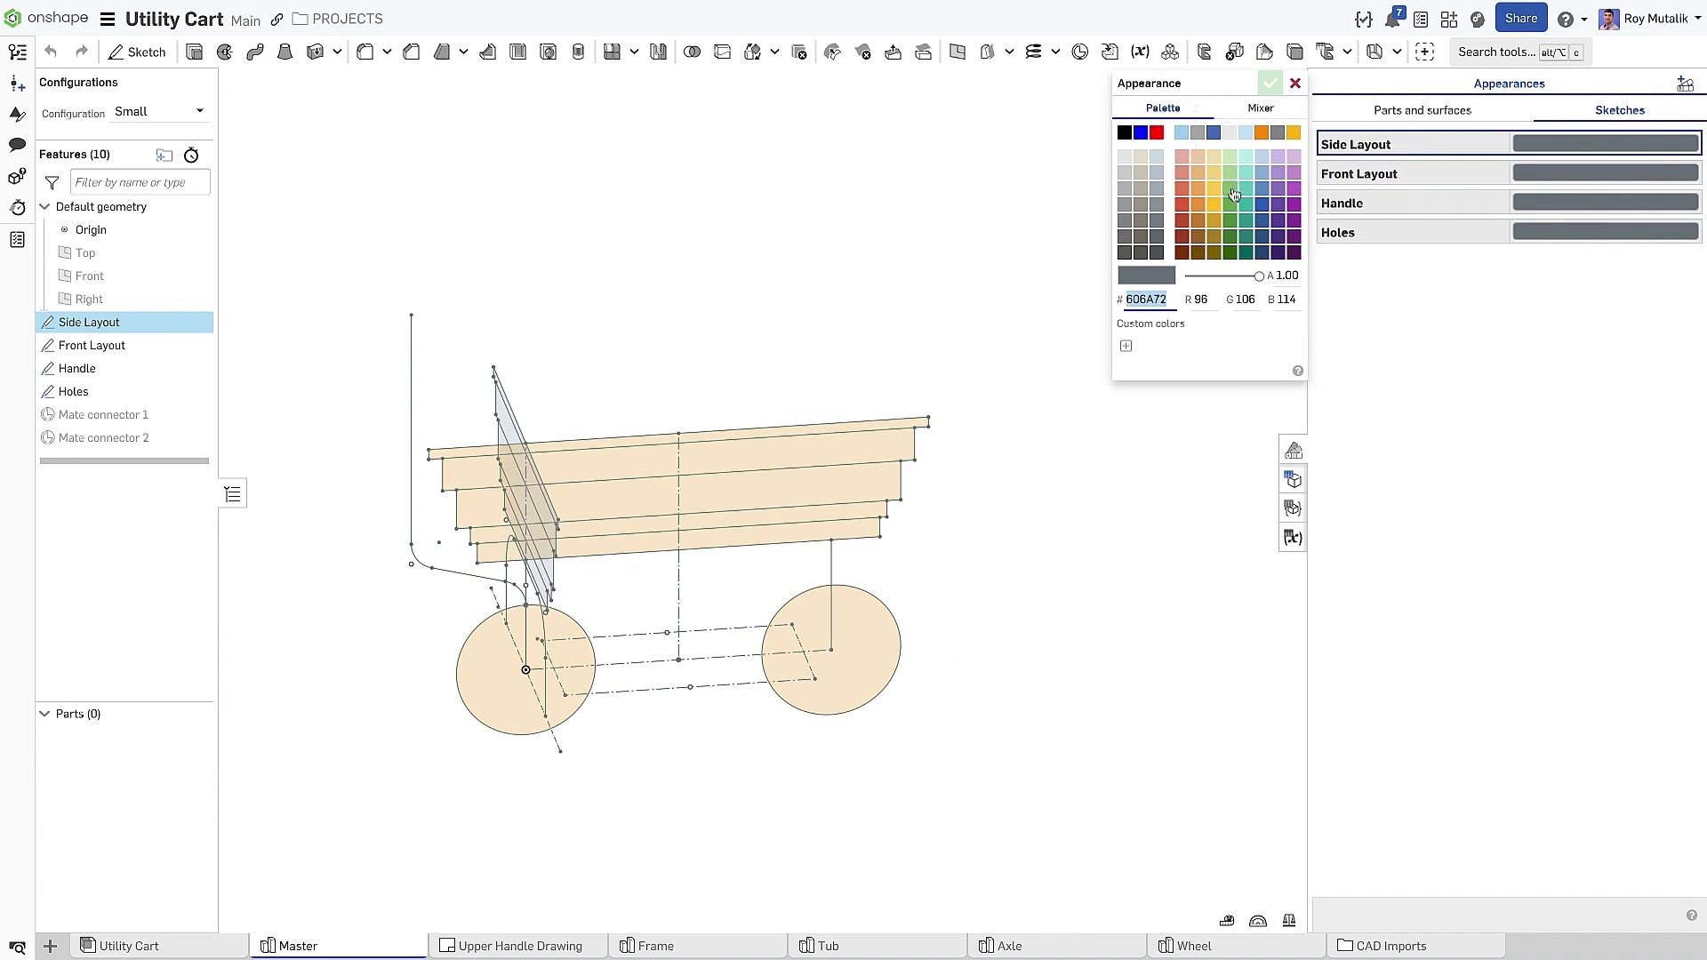
{"action": "left_click", "coordinate": [1232, 189]}
{"action": "left_click", "coordinate": [1270, 83]}
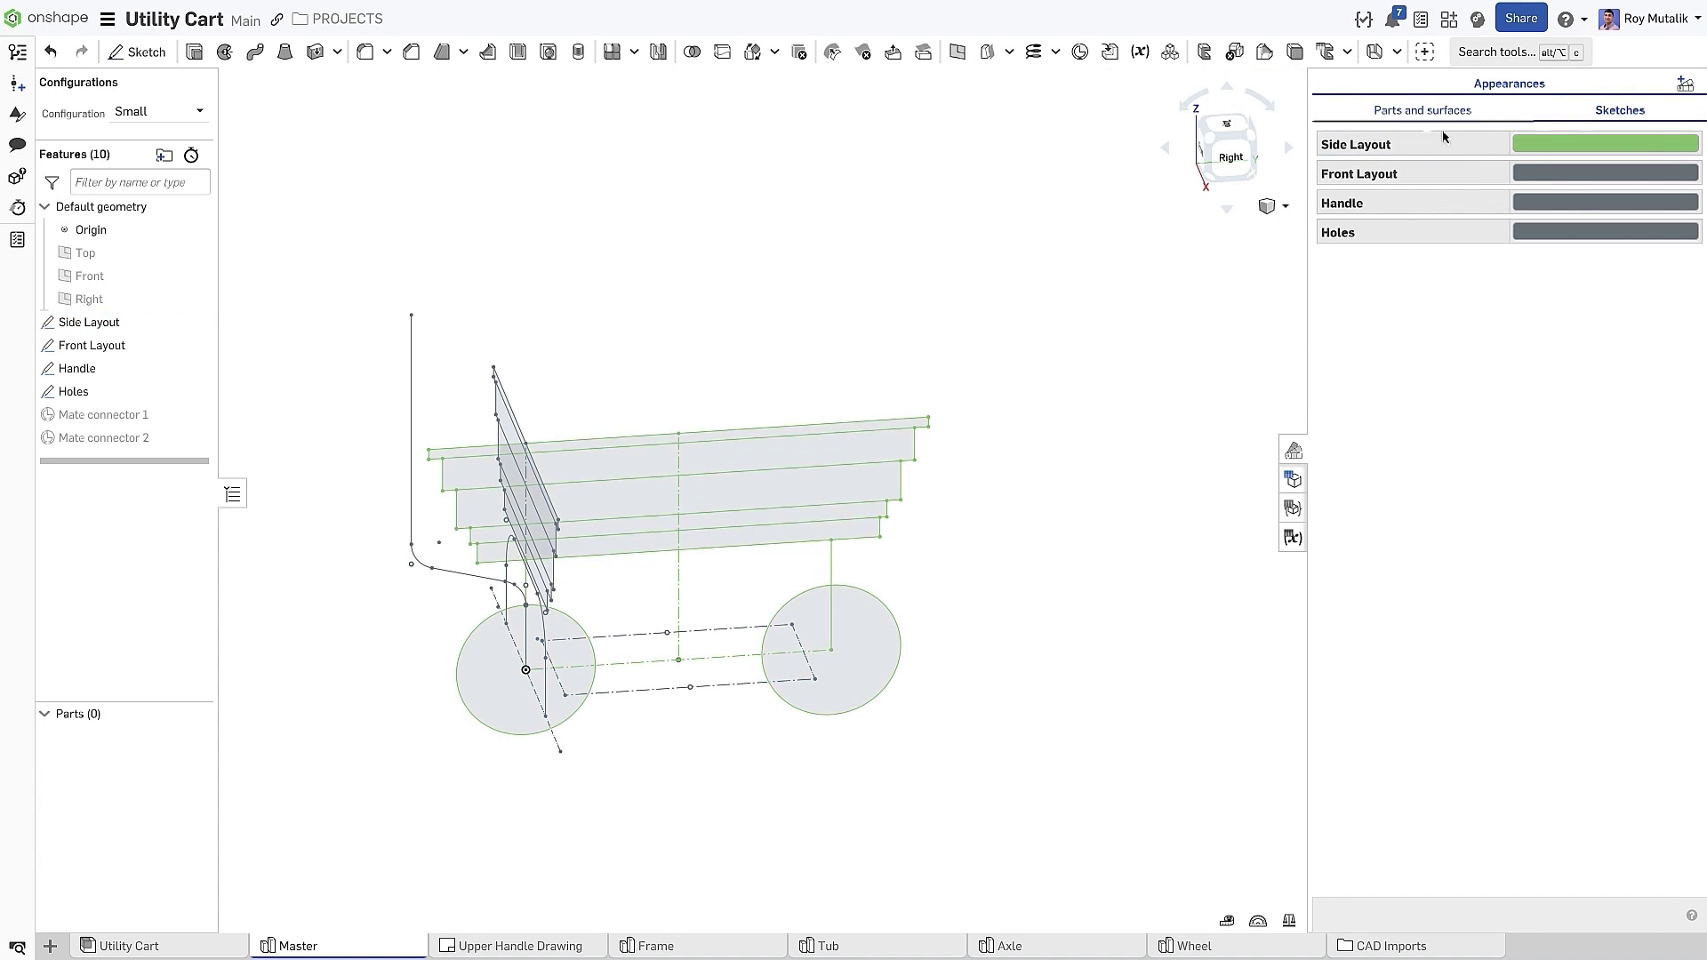
Change the Front Layout sketch's appearance to the red palette color.
{"action": "left_click", "coordinate": [1542, 178]}
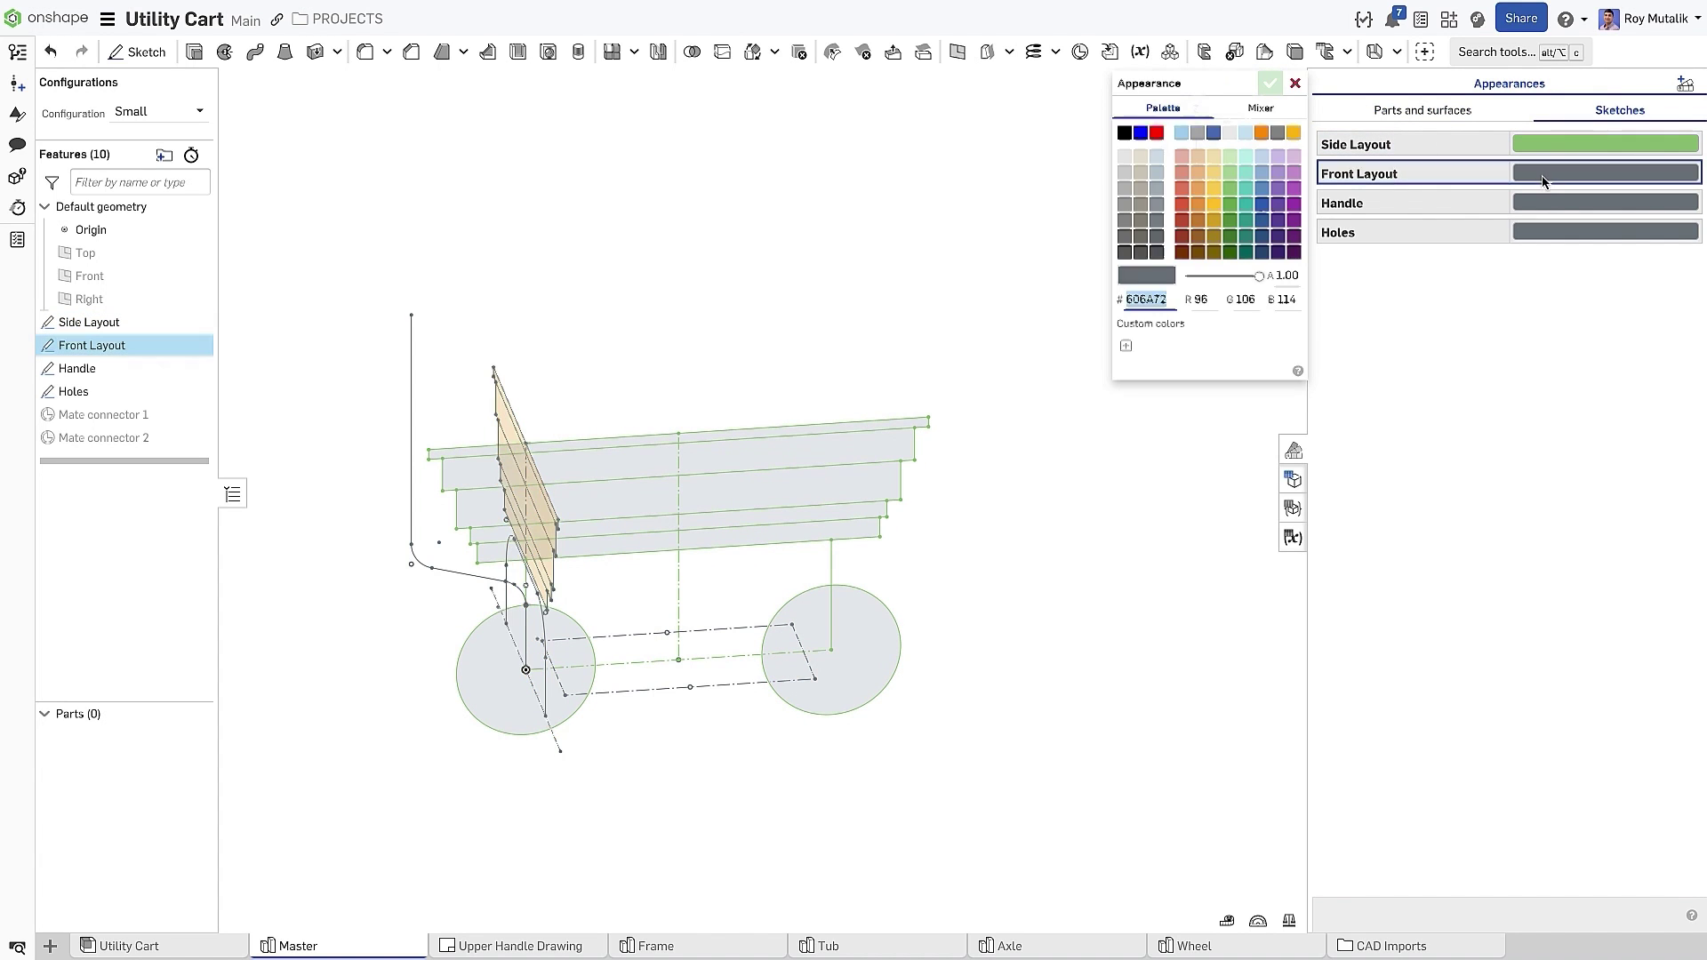
{"action": "left_click", "coordinate": [1157, 132]}
{"action": "left_click", "coordinate": [1270, 83]}
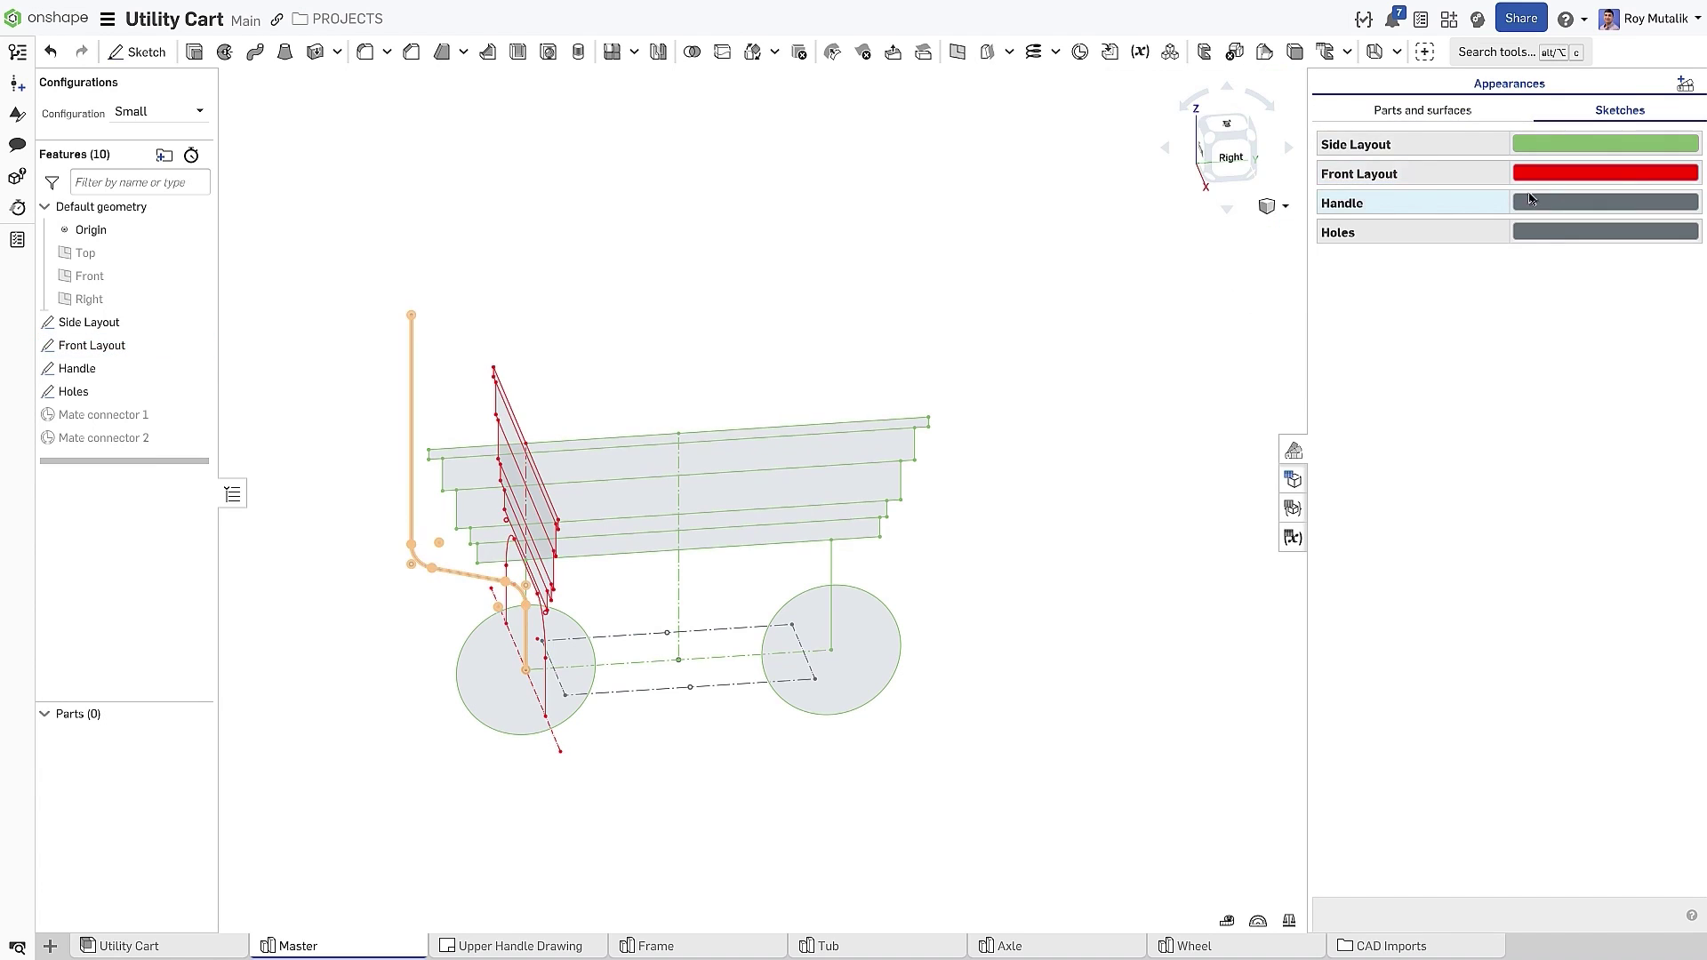
Change the Handle sketch's appearance to blue, hex 1651B0.
{"action": "left_click", "coordinate": [1546, 204]}
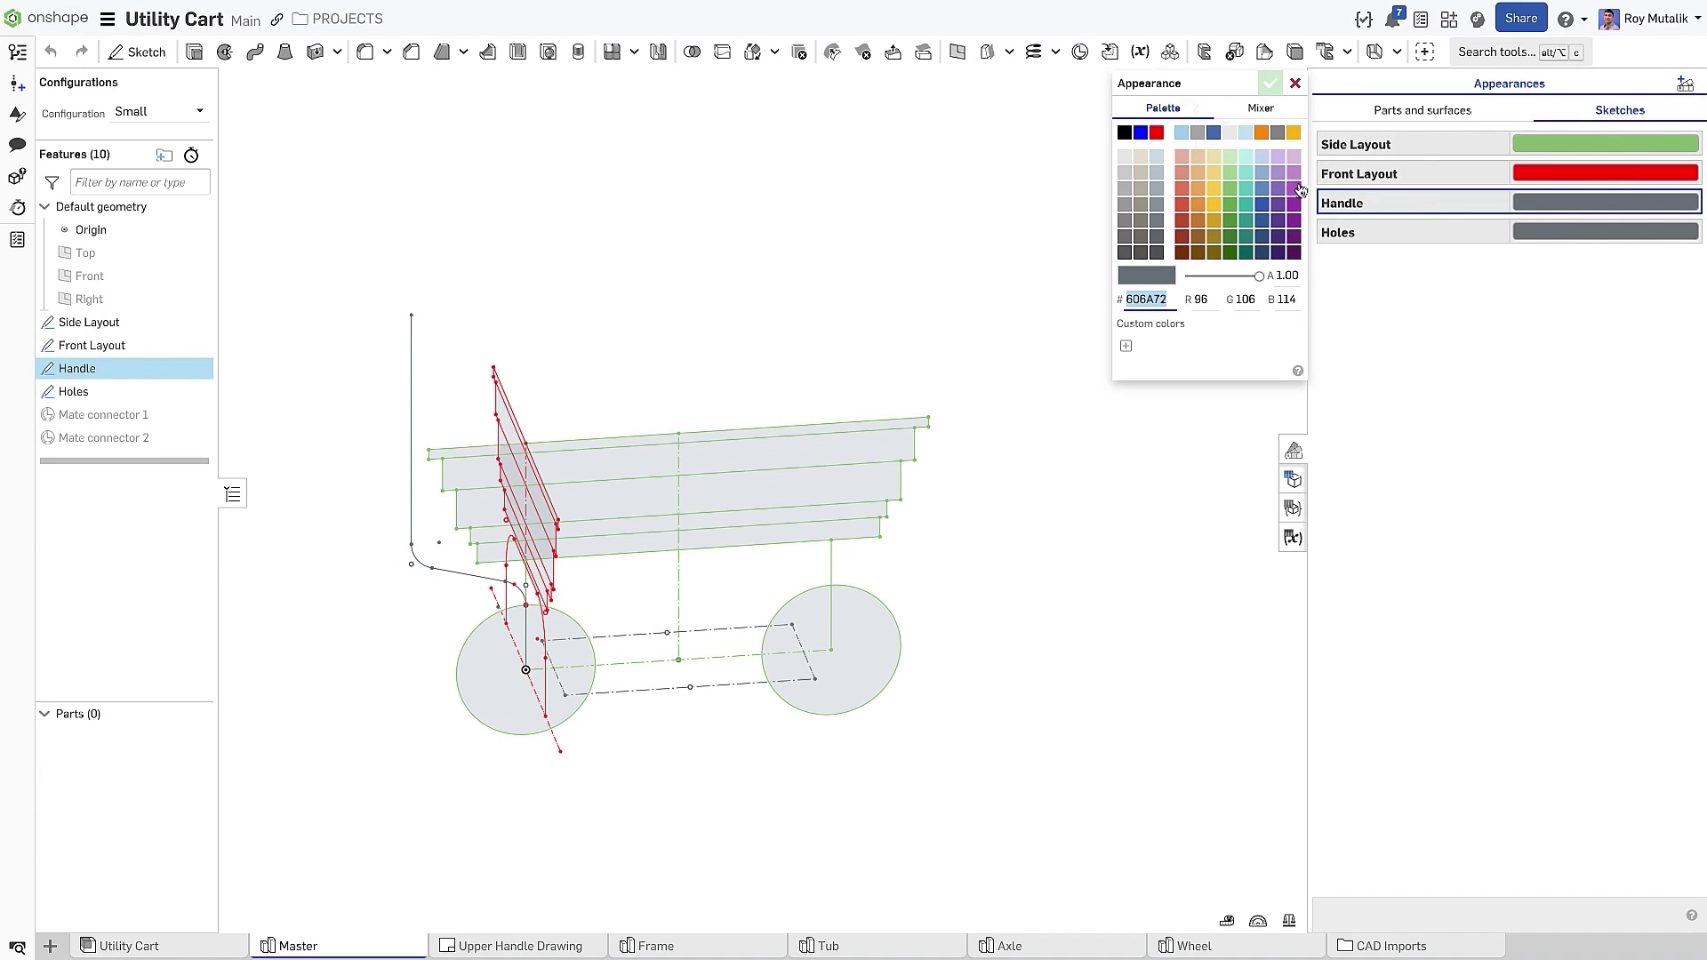
{"action": "left_click", "coordinate": [1265, 206]}
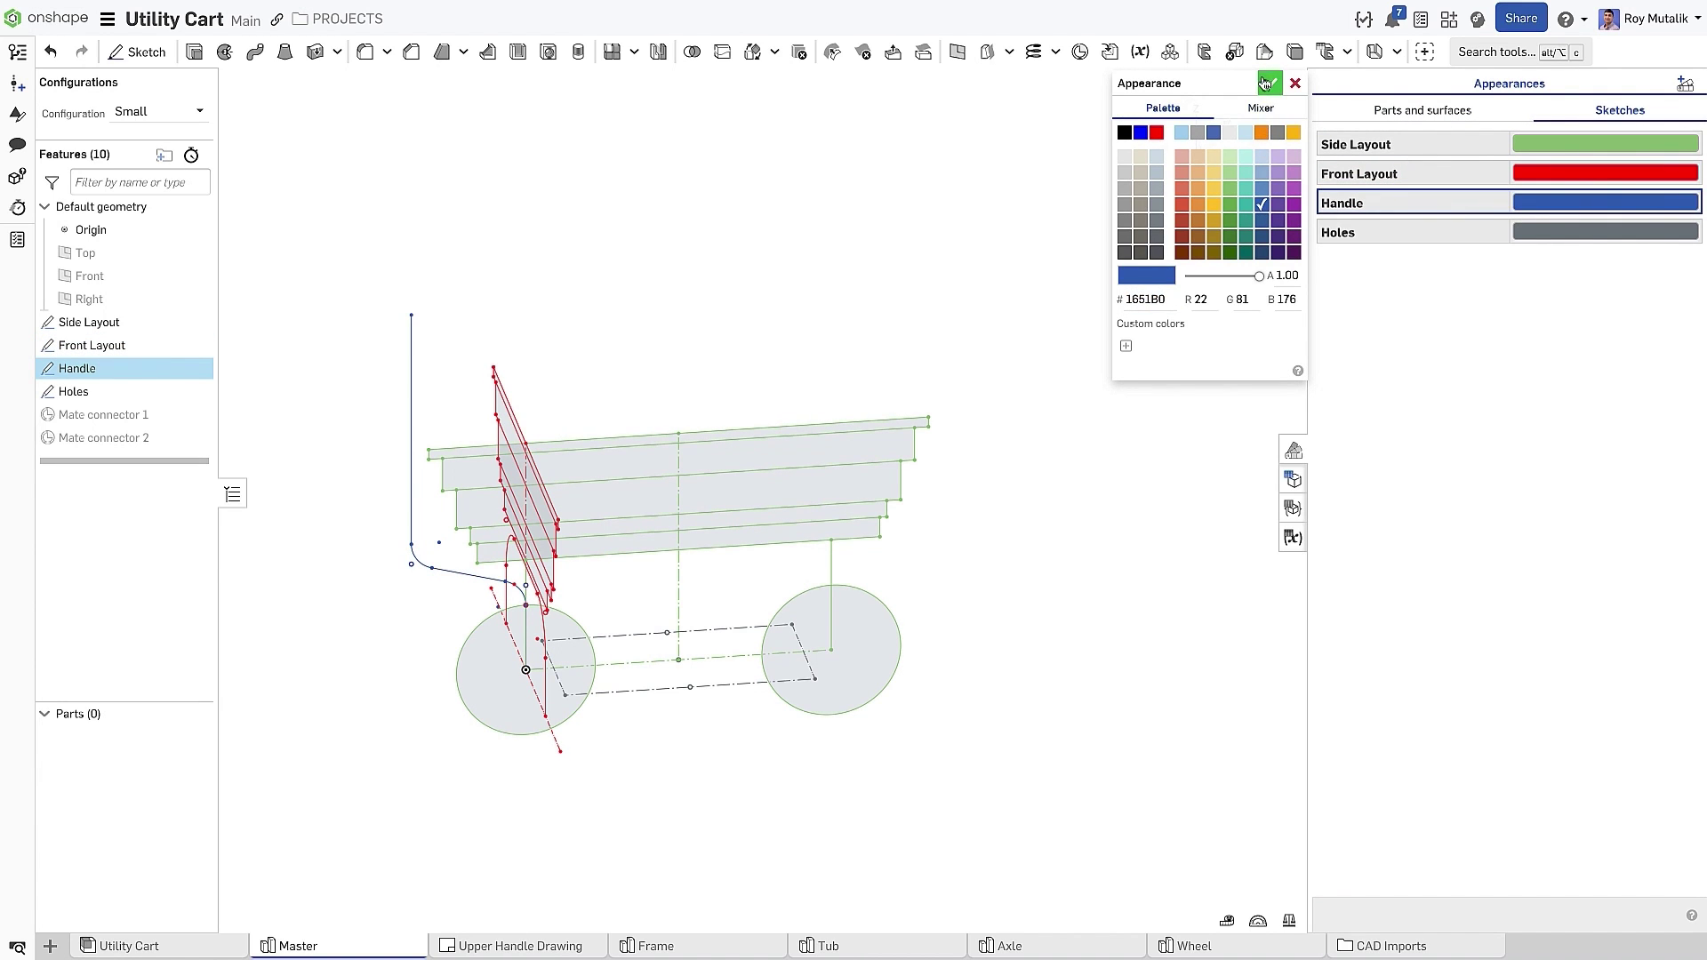
{"action": "left_click", "coordinate": [1270, 83]}
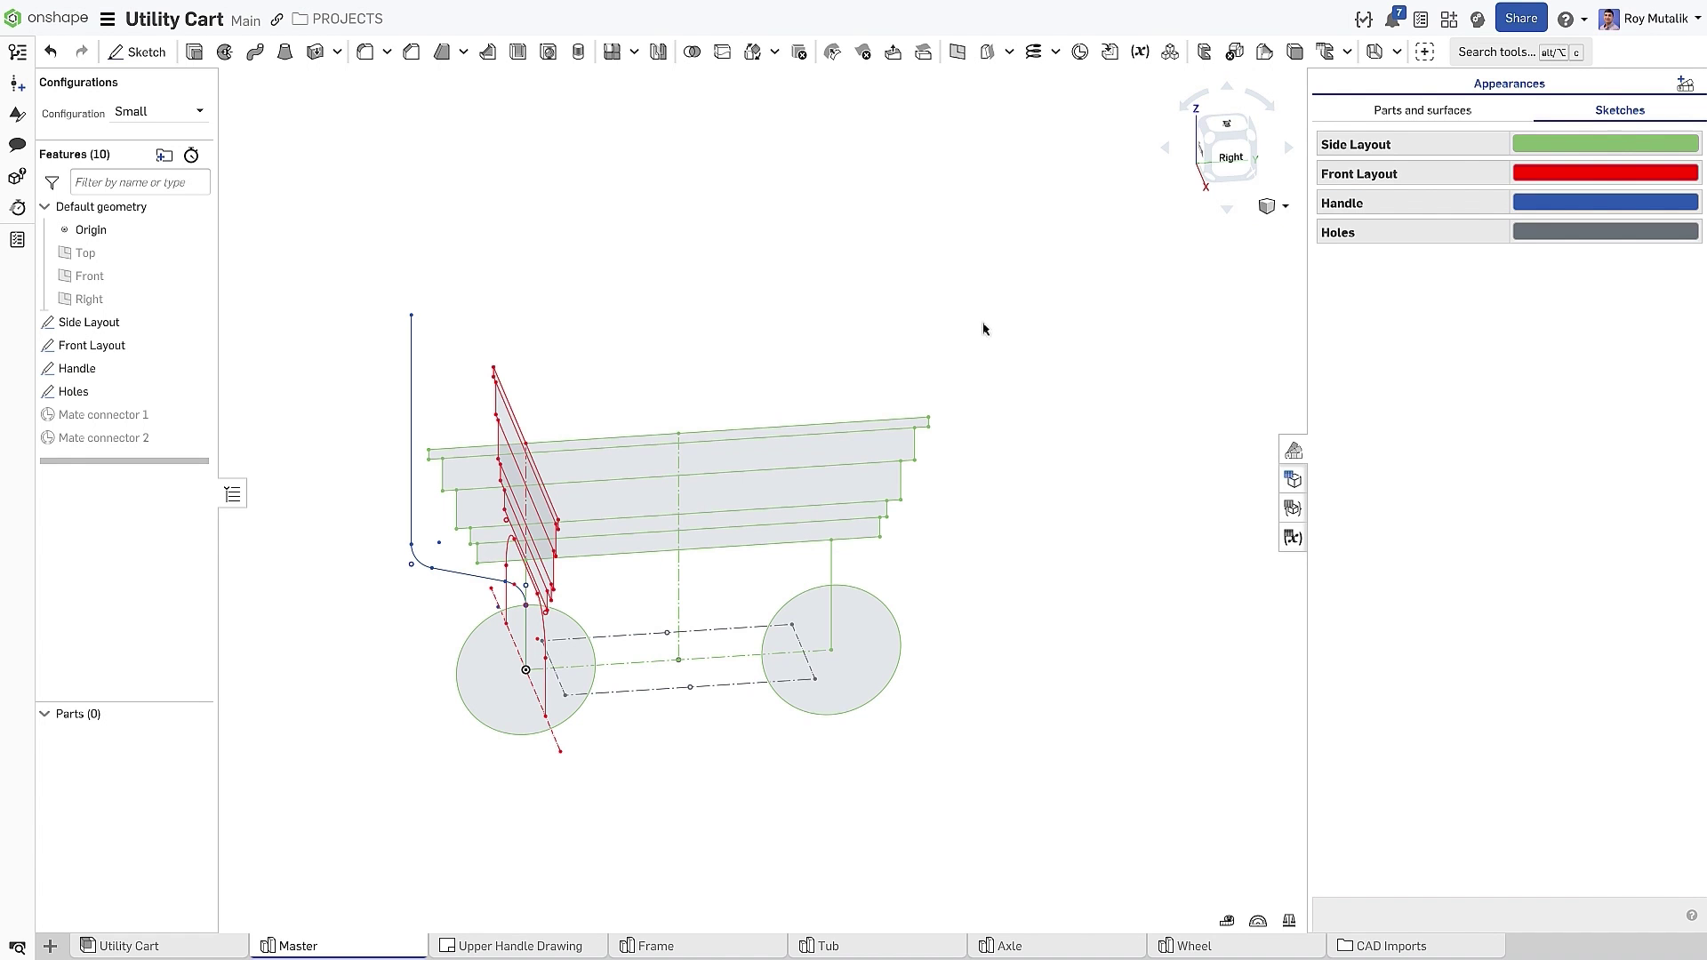
{"action": "mouse_move", "coordinate": [983, 327]}
{"action": "right_mouse_down"}
{"action": "mouse_move", "coordinate": [931, 324]}
{"action": "mouse_move", "coordinate": [994, 324]}
{"action": "right_mouse_up"}
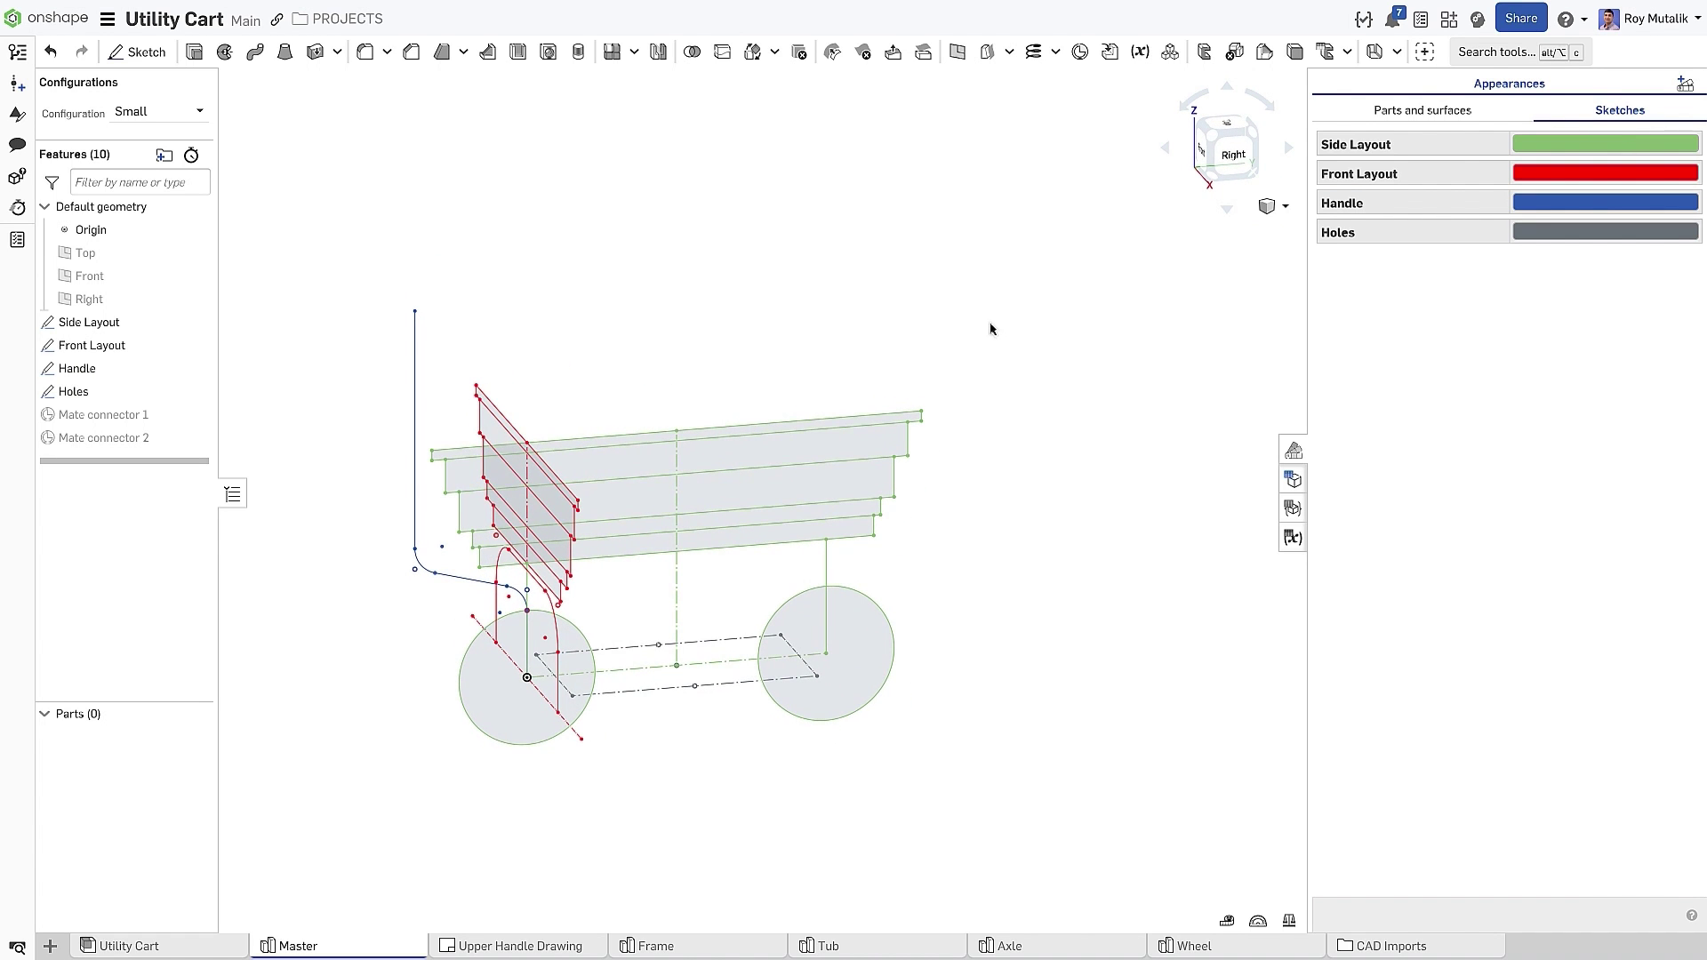
In the Upper Handle Drawing, enable Show sketch appearances in the properties of the Right view.
{"action": "left_click", "coordinate": [553, 949]}
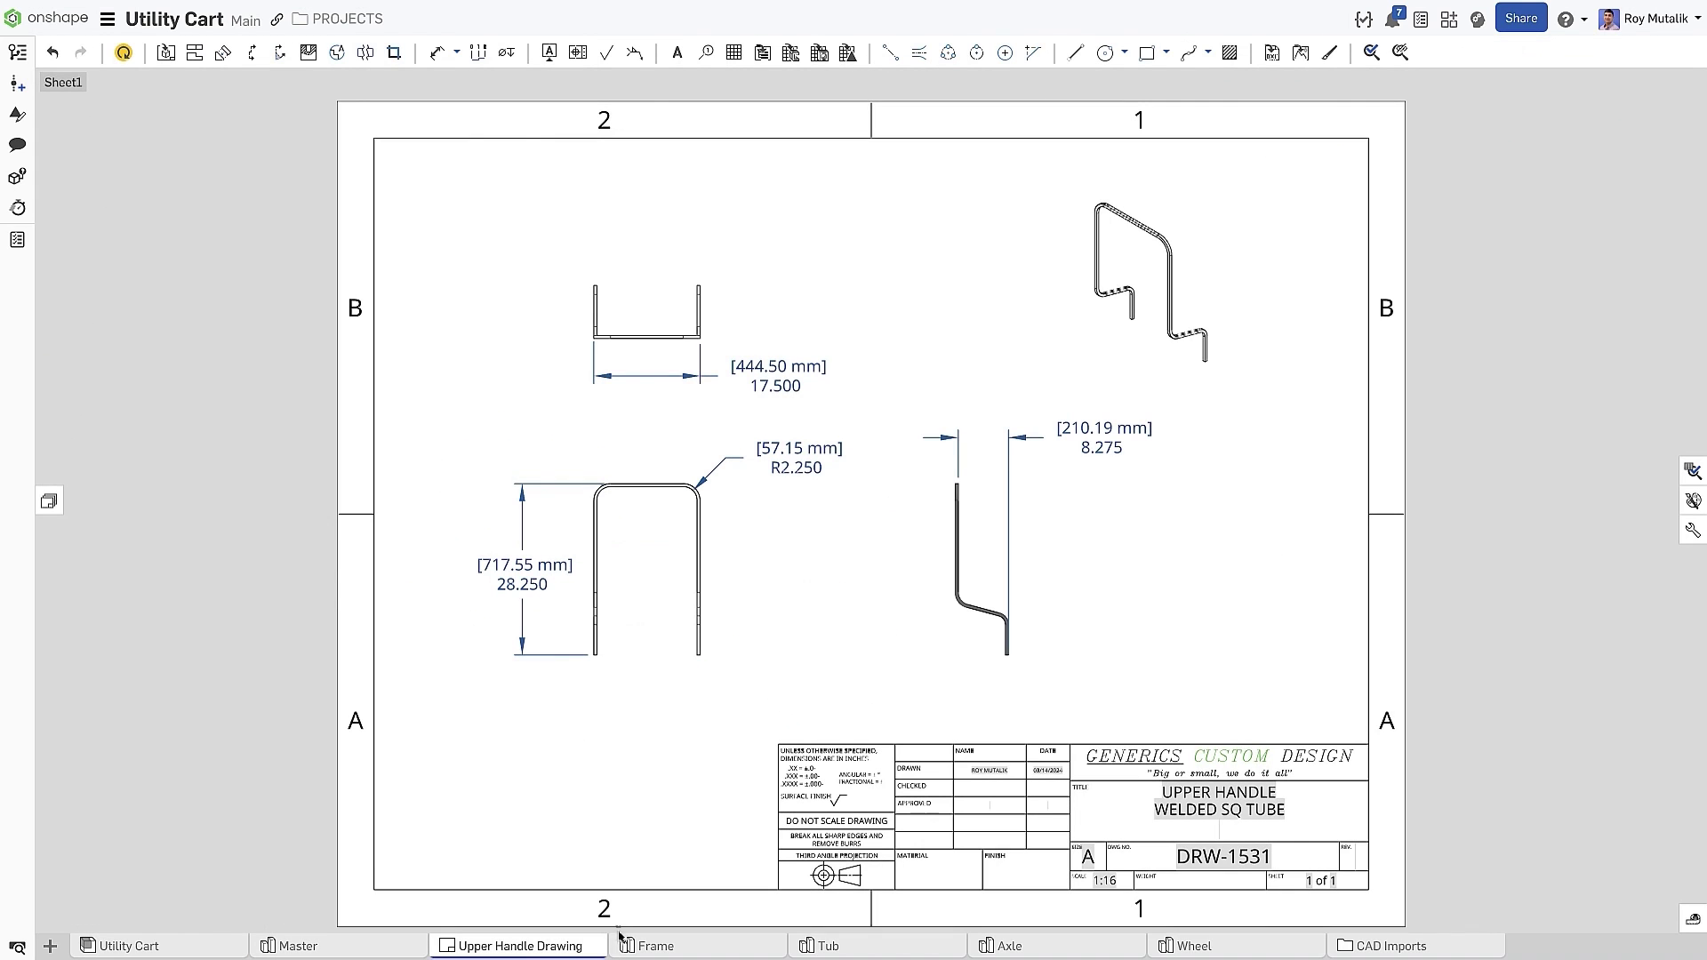
{"action": "right_click", "coordinate": [980, 577]}
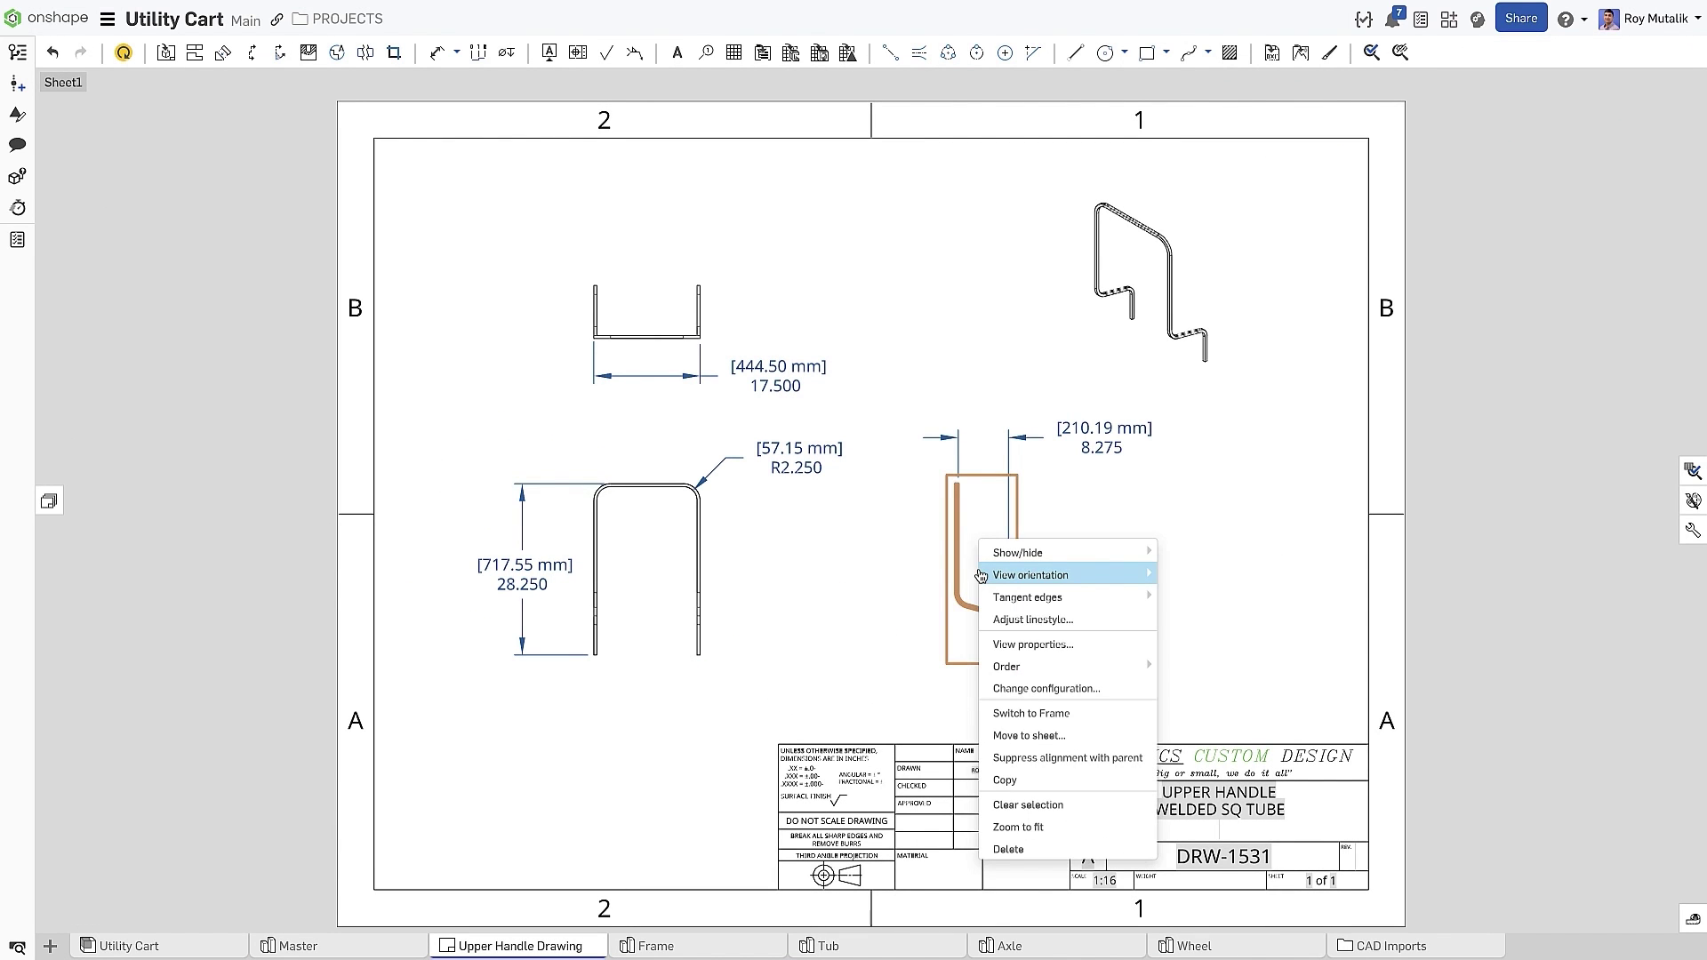
{"action": "left_click", "coordinate": [1005, 644]}
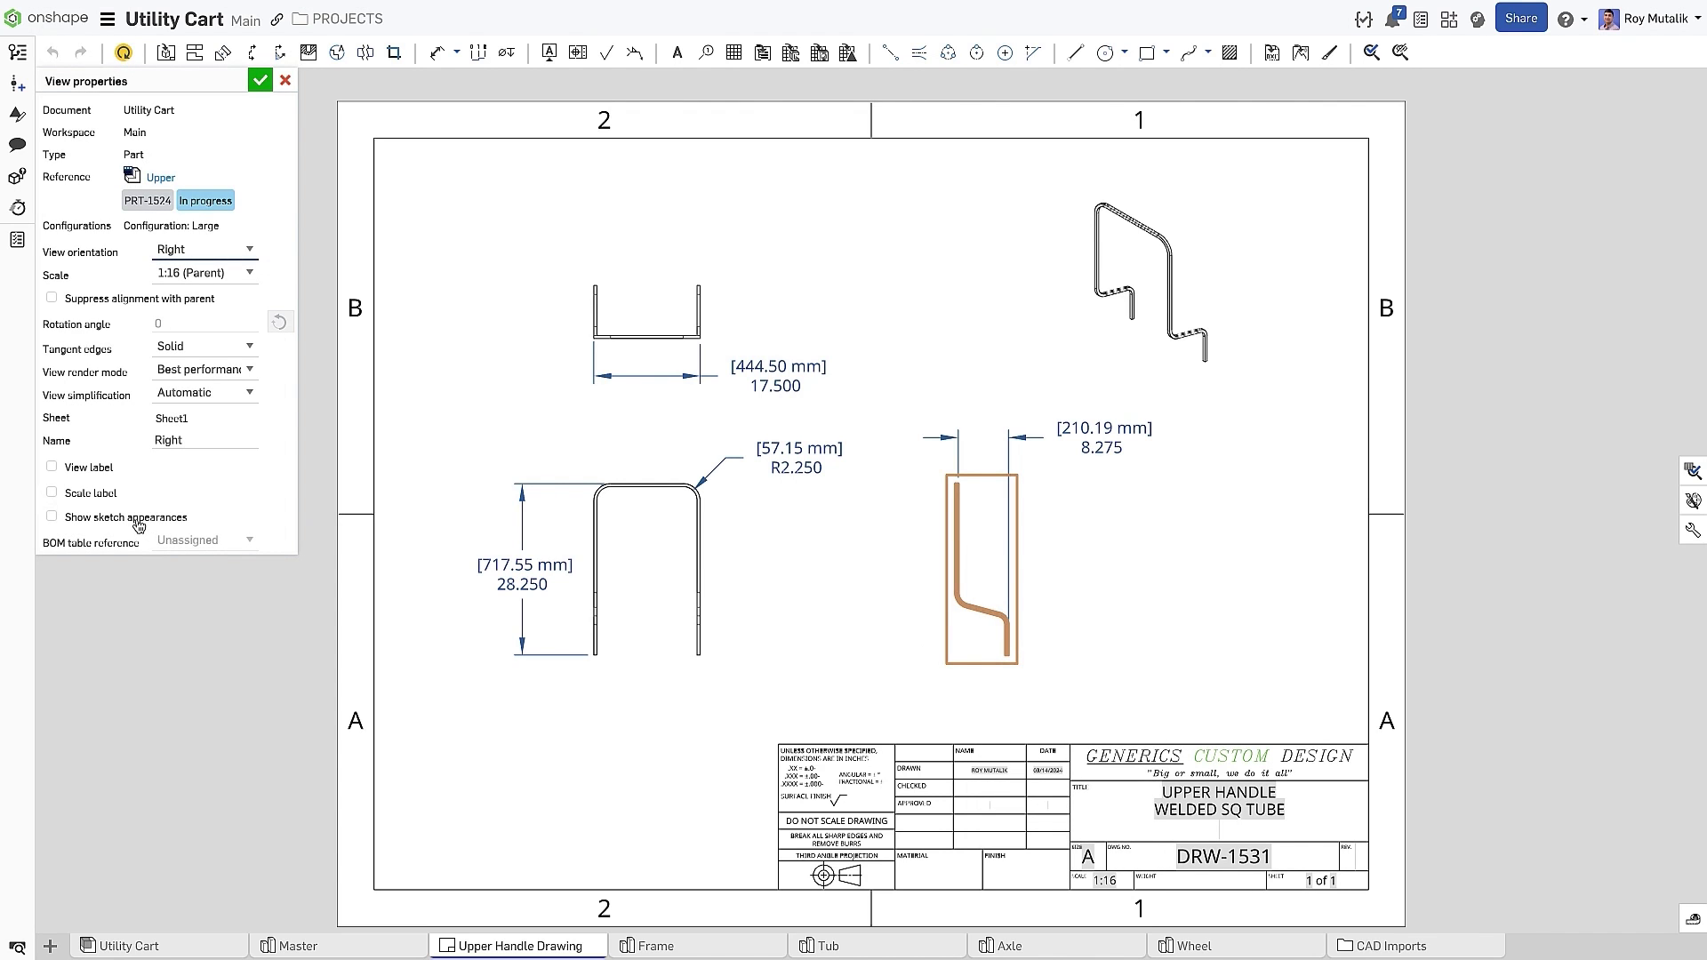
{"action": "left_click", "coordinate": [259, 81]}
Show the Side Layout sketch of the cart in the drawing's Right view.
{"action": "right_click", "coordinate": [980, 560]}
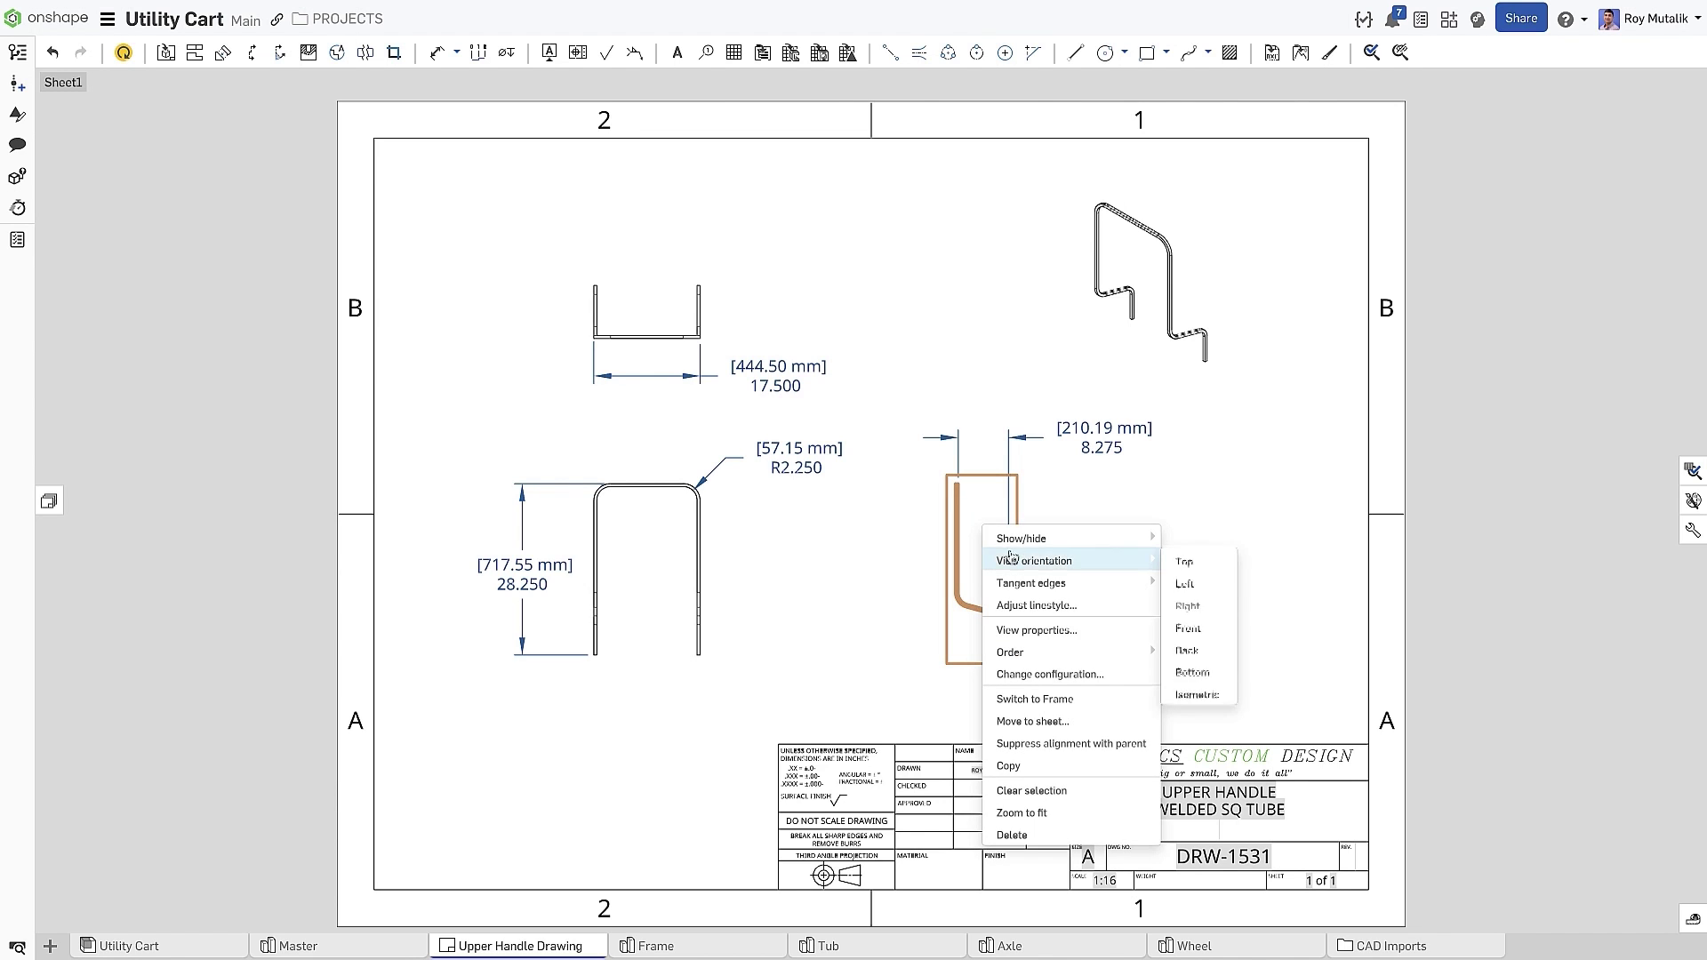
{"action": "mouse_move", "coordinate": [1076, 544]}
{"action": "left_click", "coordinate": [1225, 628]}
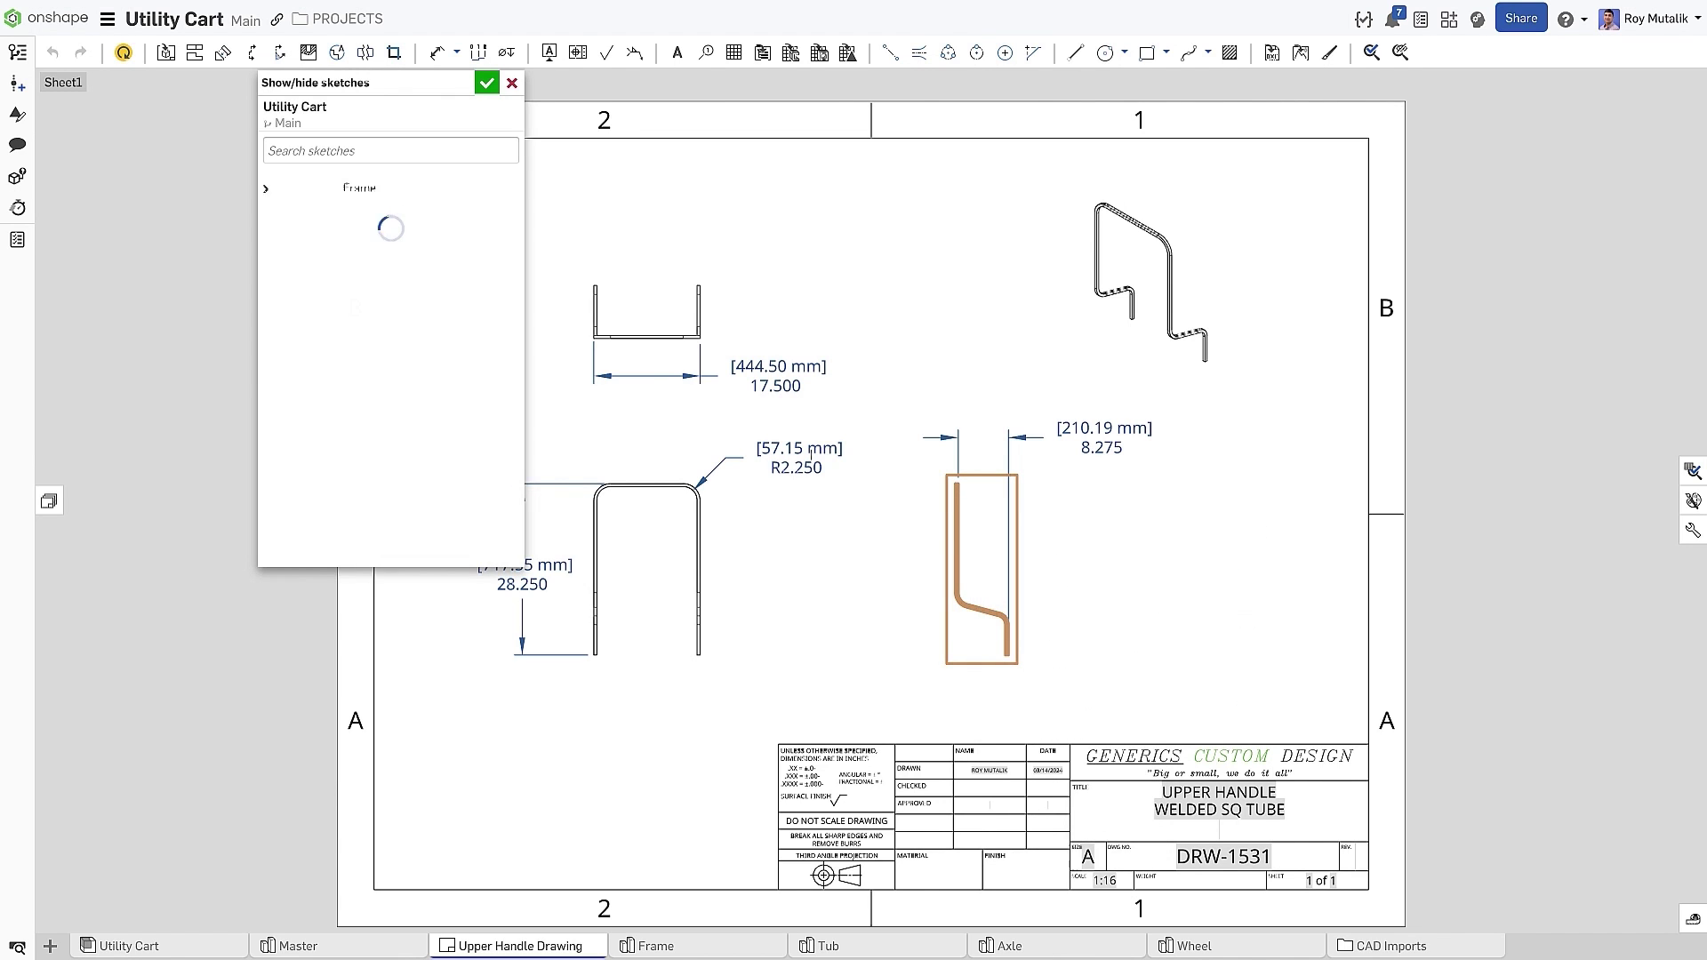
{"action": "left_click", "coordinate": [487, 83]}
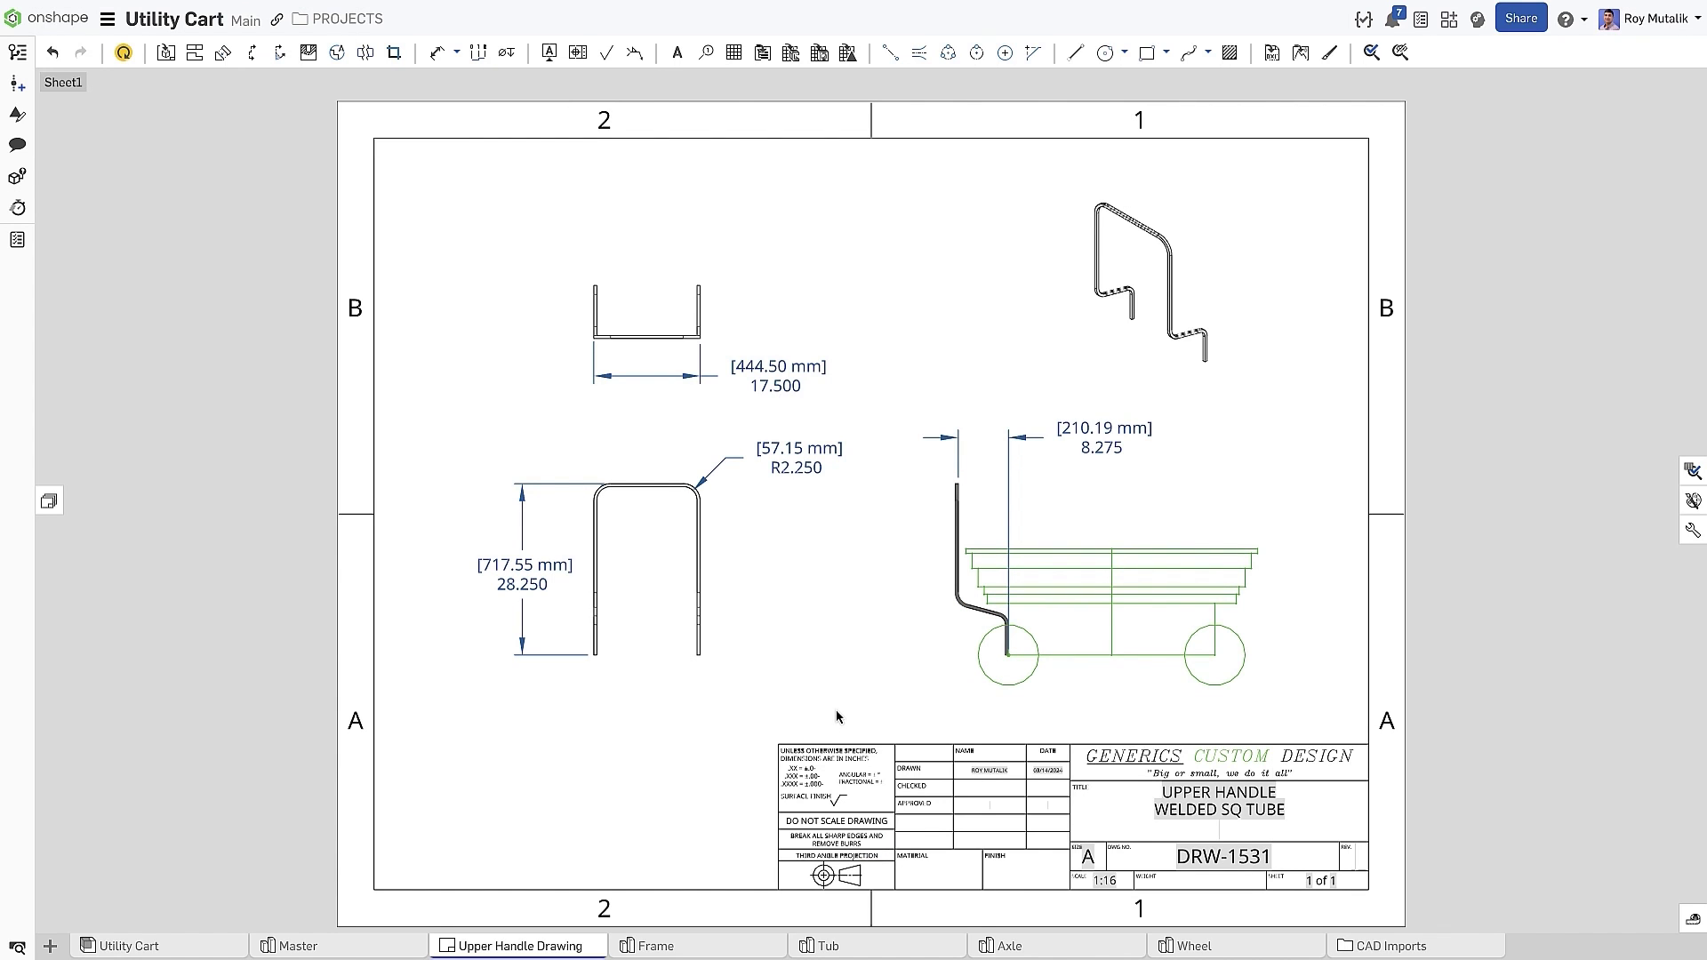
Start inserting a drawing view of the Frame Upper part with sketch appearances enabled.
{"action": "left_click", "coordinate": [167, 54]}
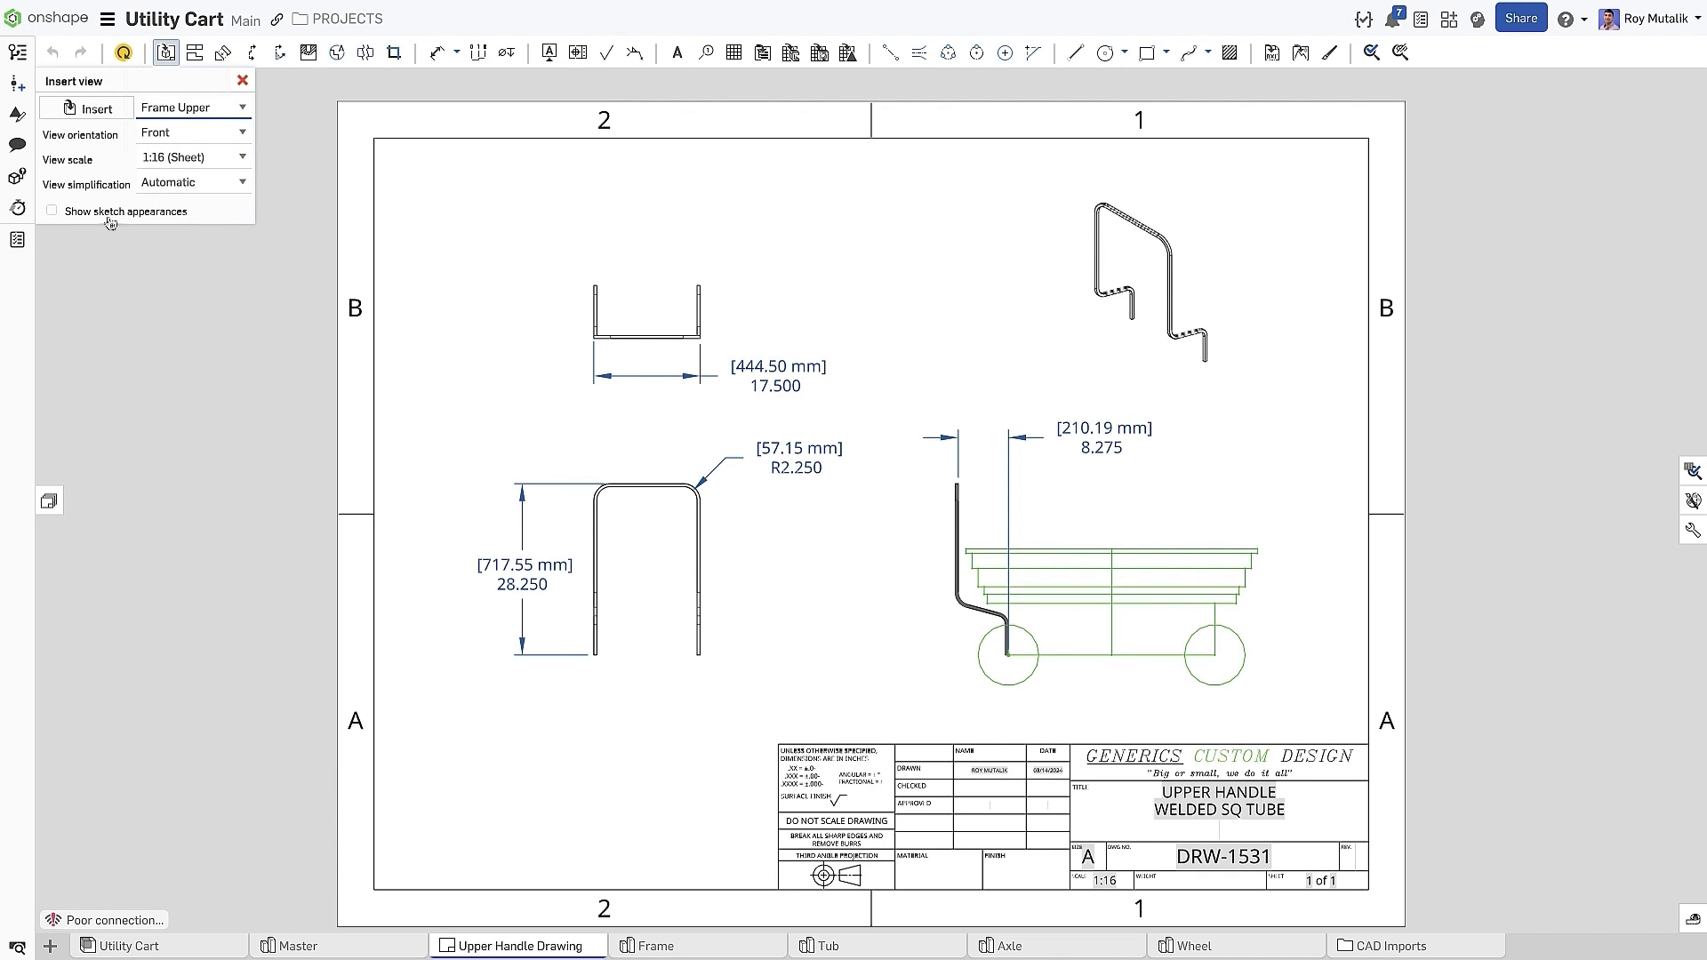
{"action": "left_click", "coordinate": [53, 212]}
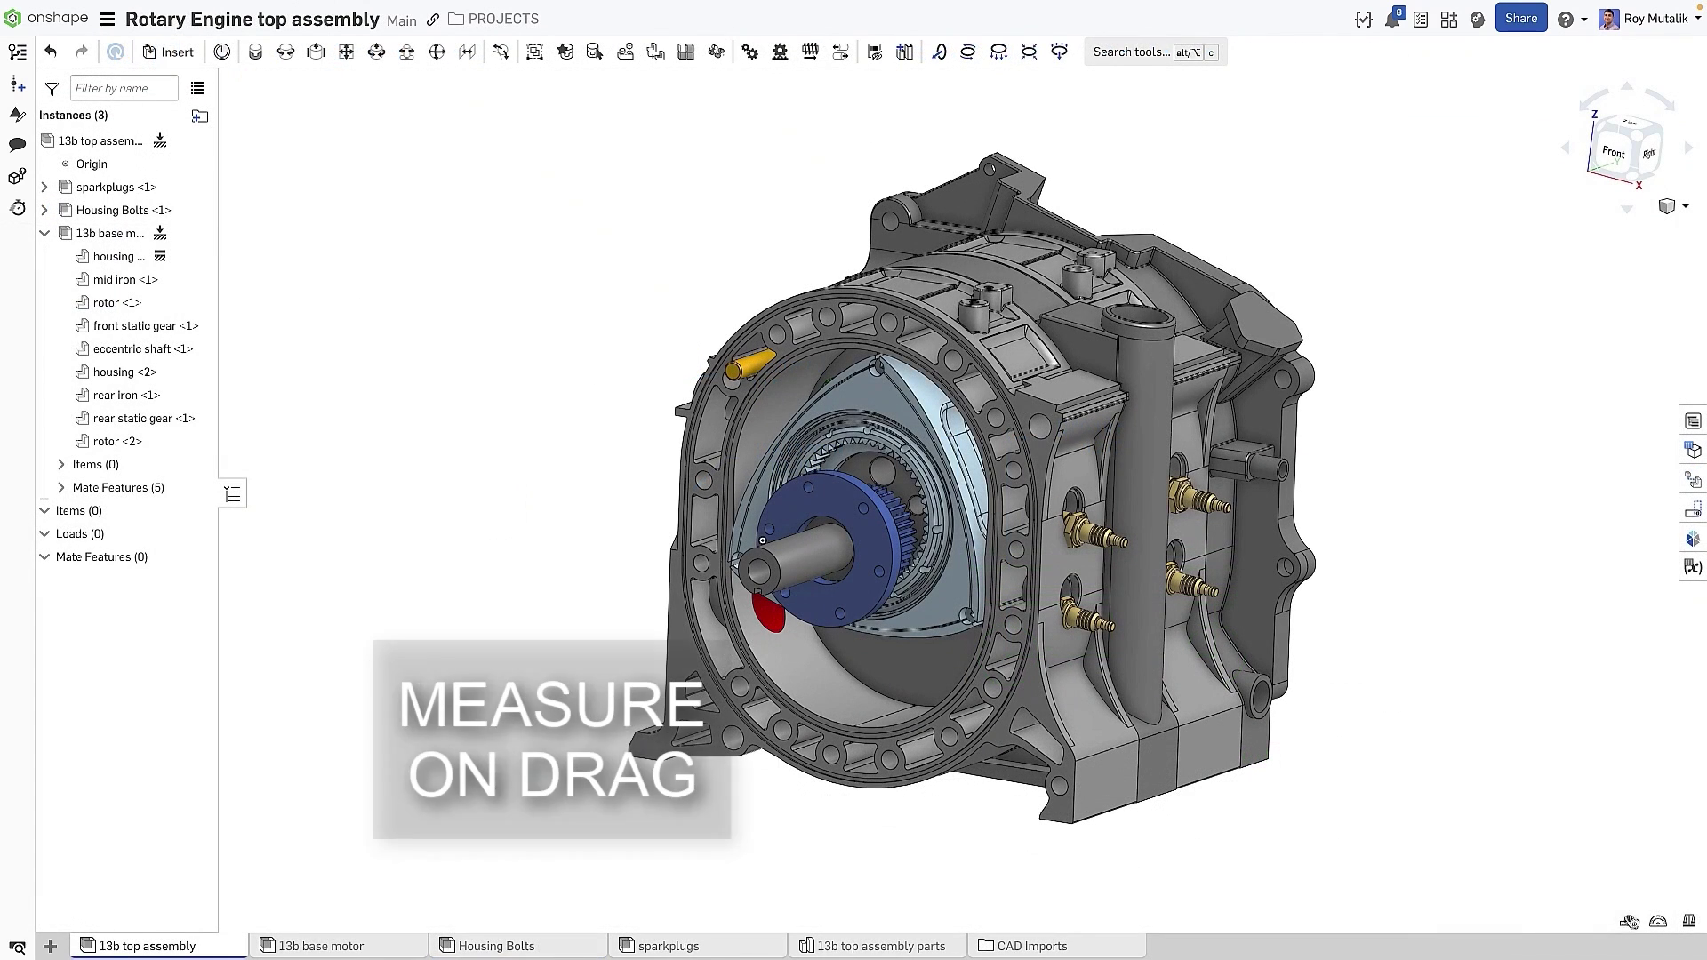
Measure the minimum distance between the front rotor's recessed face and the housing's spark plug hole while rotating the rotor.
{"action": "left_click", "coordinate": [1627, 920]}
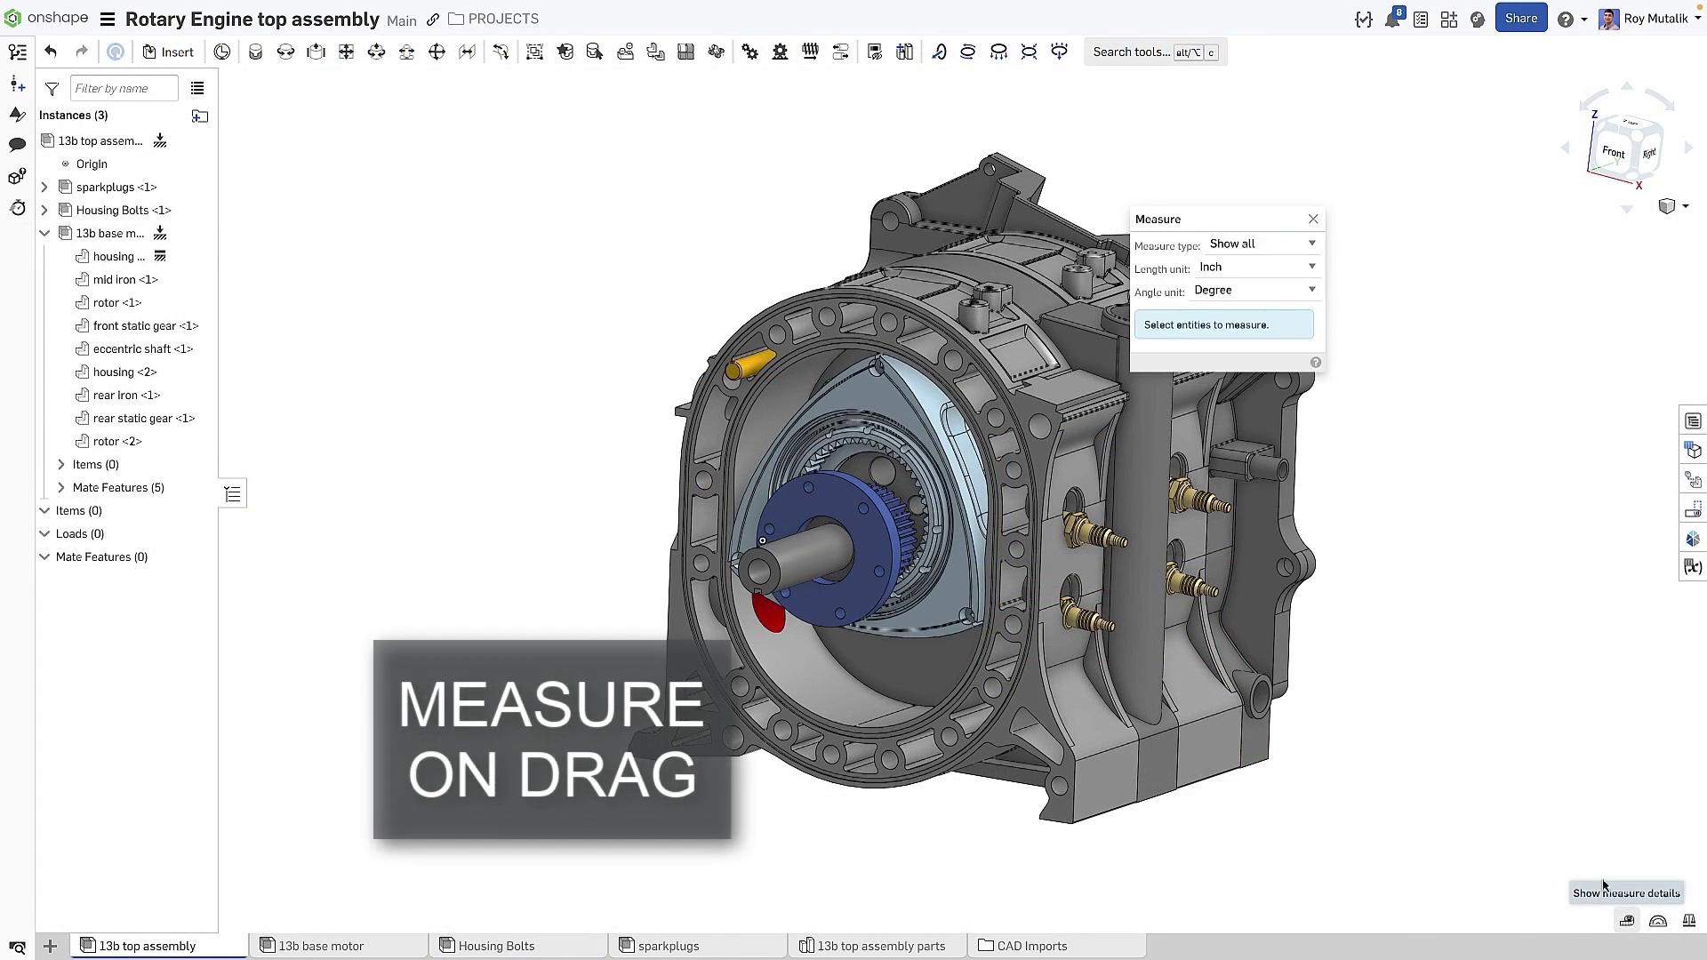
{"action": "left_click", "coordinate": [1296, 253]}
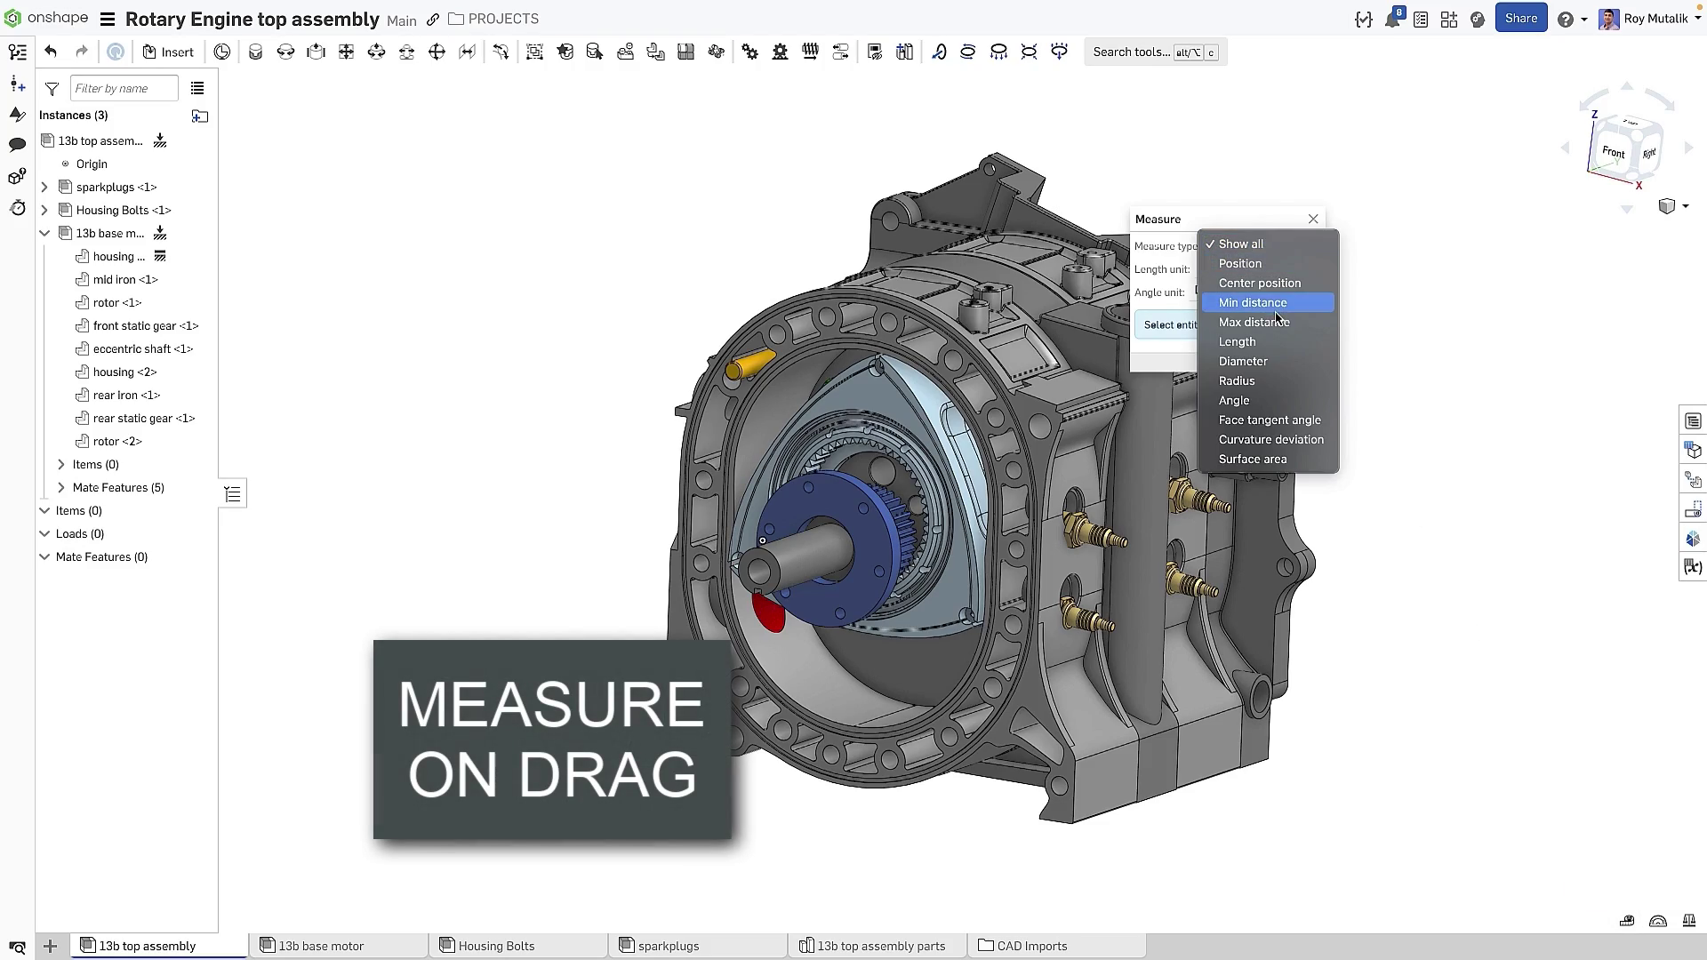
{"action": "left_click", "coordinate": [1249, 301]}
{"action": "left_click", "coordinate": [924, 531]}
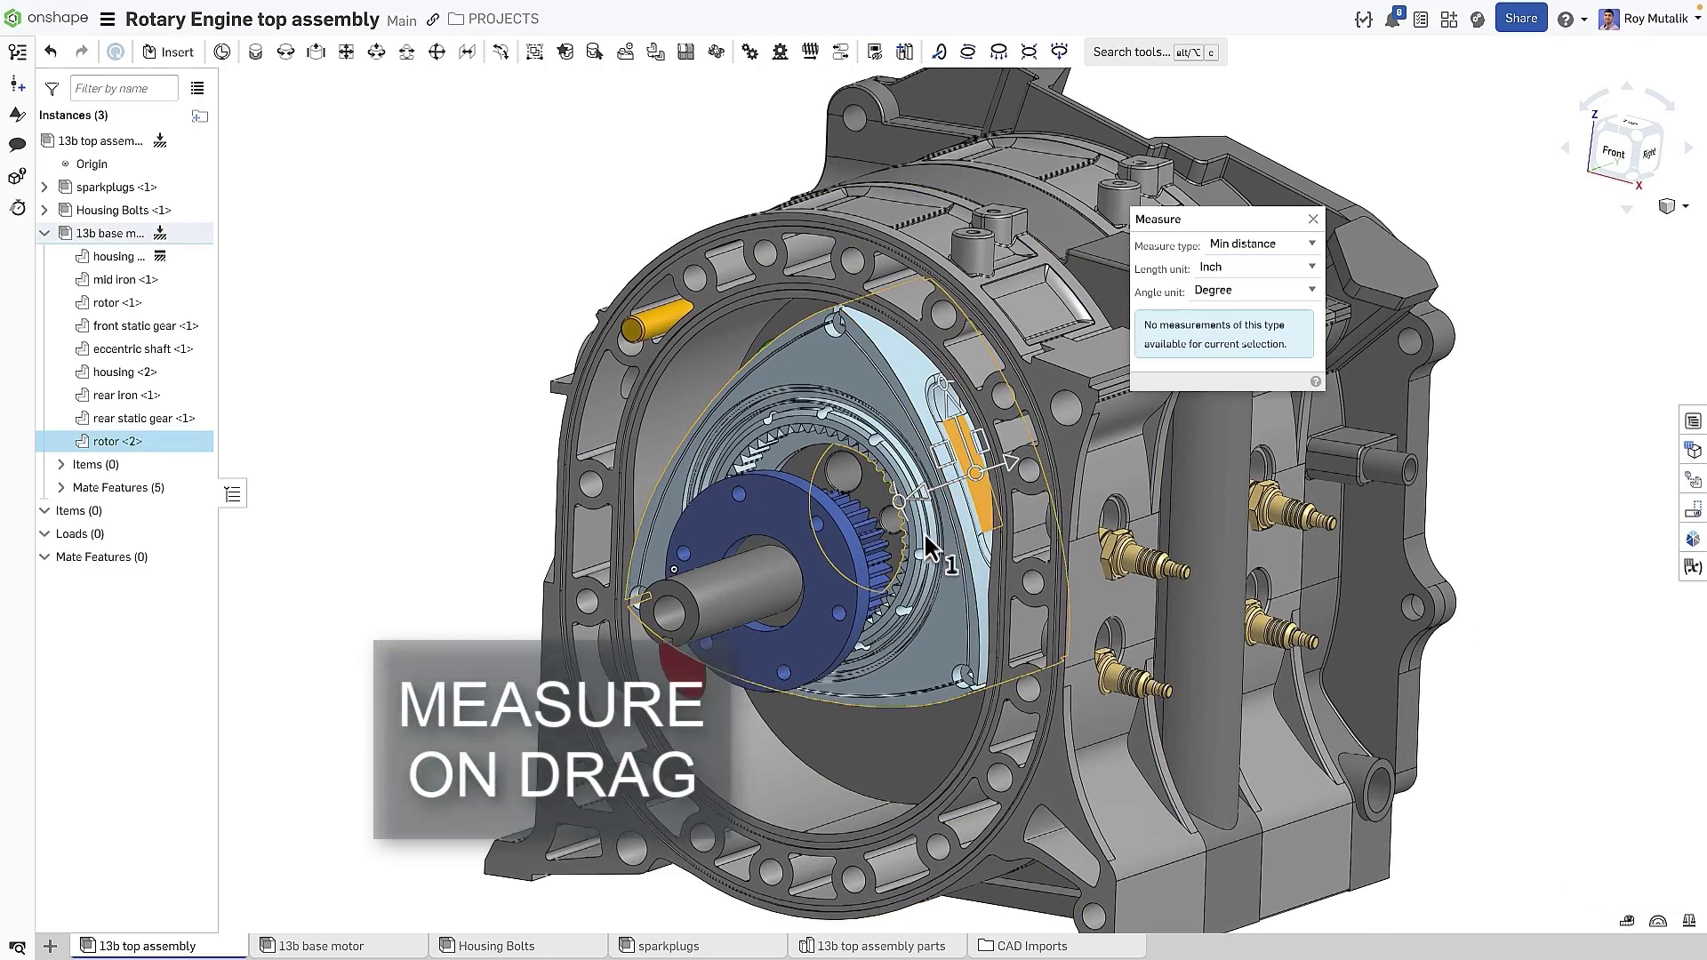
{"action": "scroll", "coordinate": [958, 540], "scroll_direction": "up", "scroll_amount": 3}
{"action": "right_click_drag", "start_coordinate": [958, 541], "coordinate": [1022, 532]}
{"action": "left_click", "coordinate": [962, 456]}
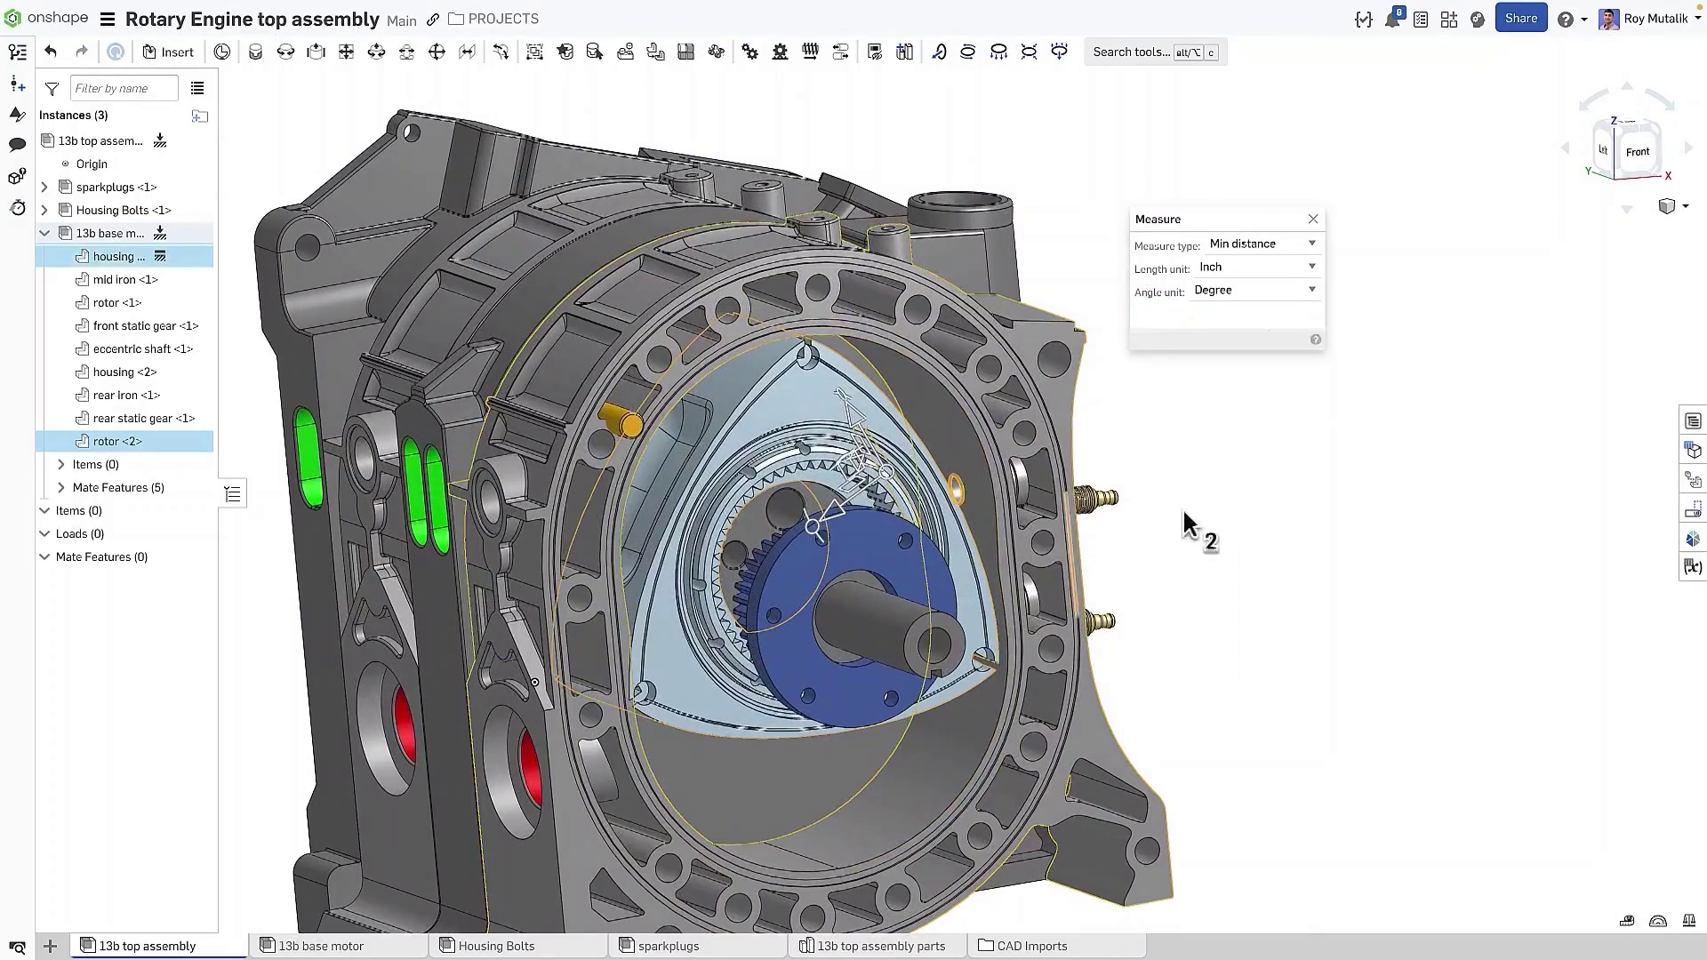
{"action": "right_click_drag", "start_coordinate": [1182, 512], "coordinate": [1231, 564]}
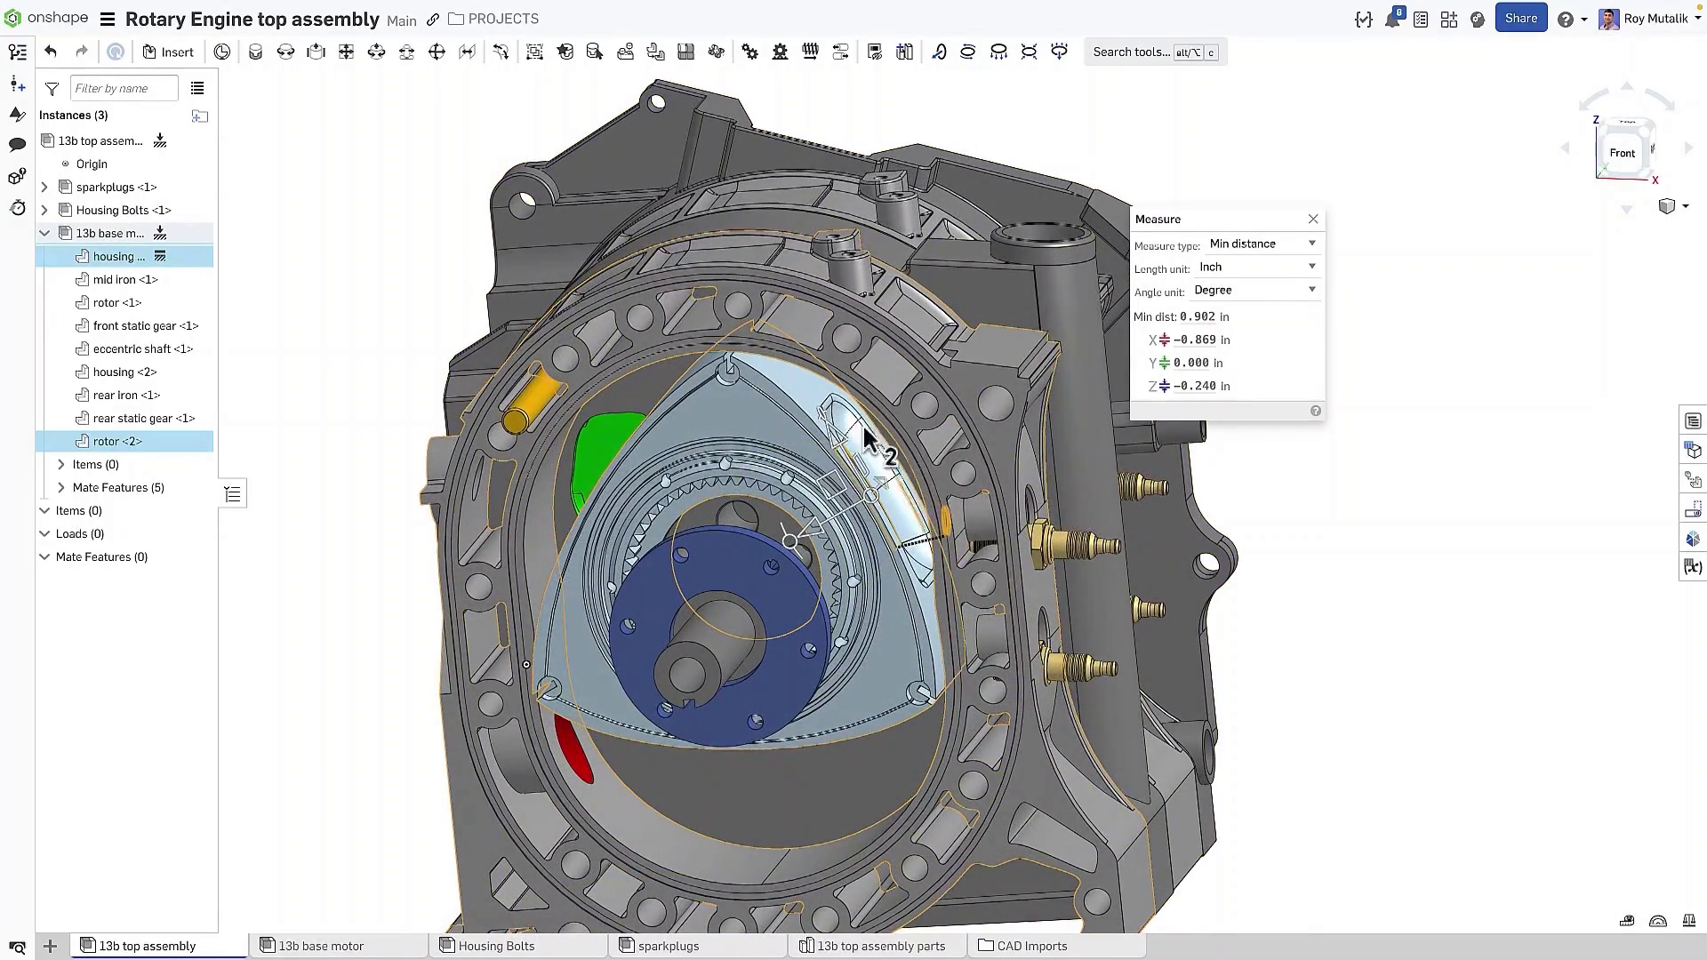
{"action": "left_click_drag", "start_coordinate": [742, 397], "coordinate": [667, 418]}
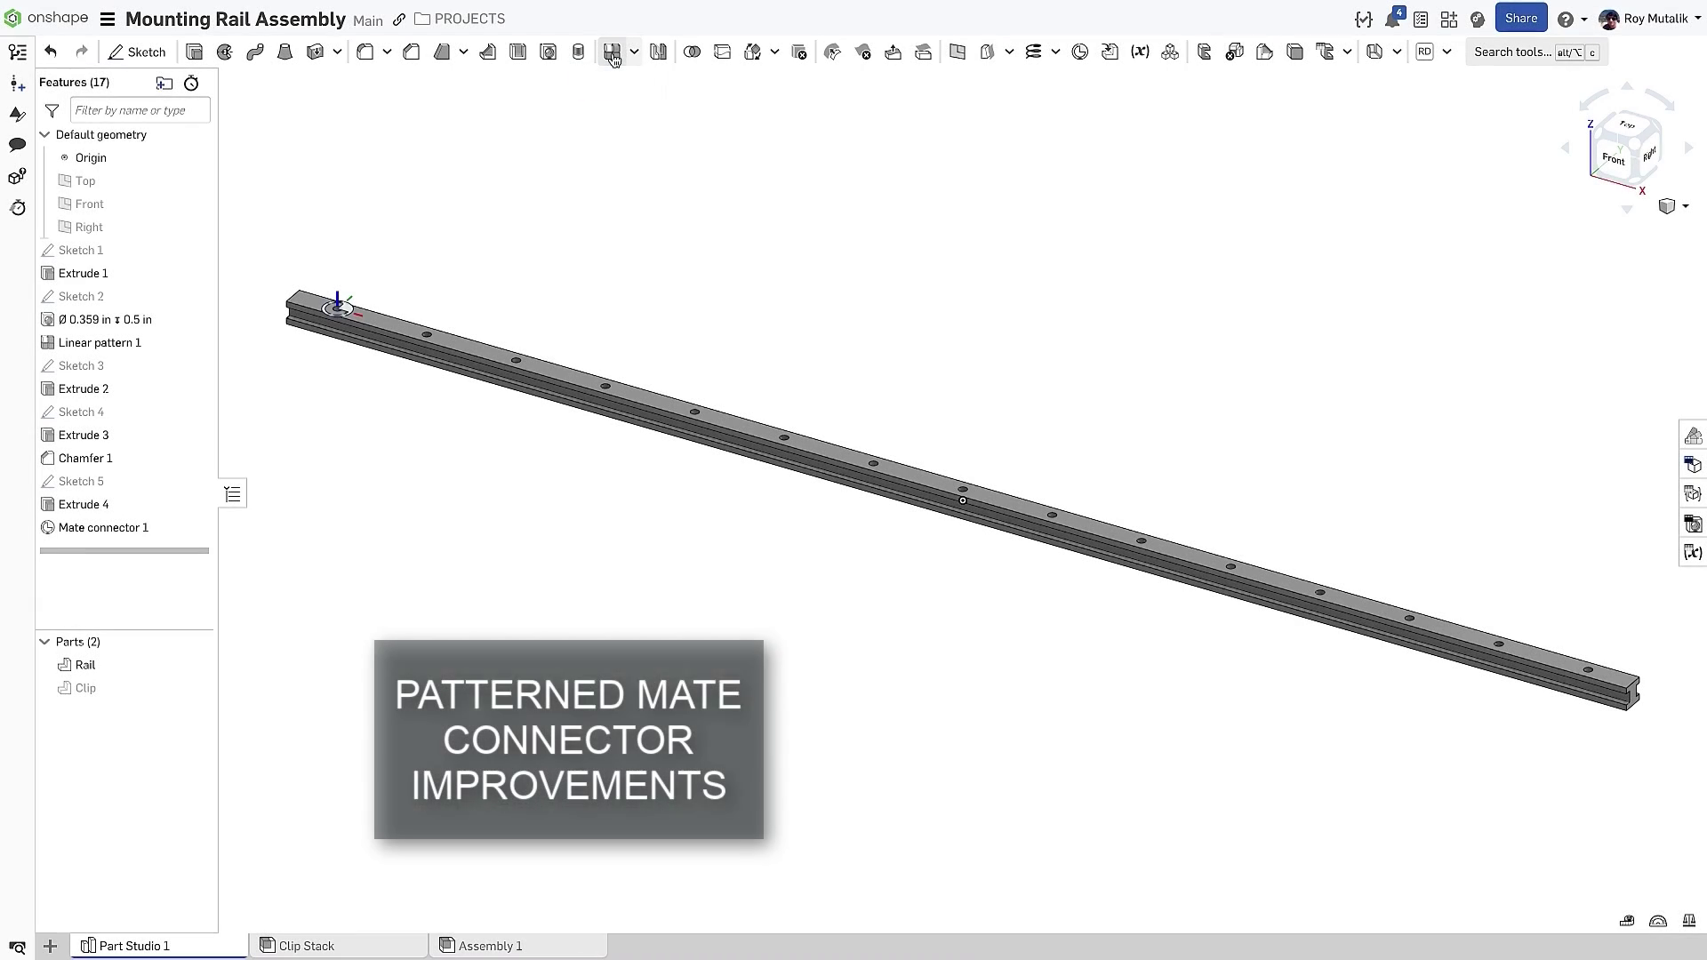
Create a linear part pattern of Mate connector 1 along the rail's long upper edge, with 15 instances 4 in apart and the direction reversed.
{"action": "left_click", "coordinate": [611, 52]}
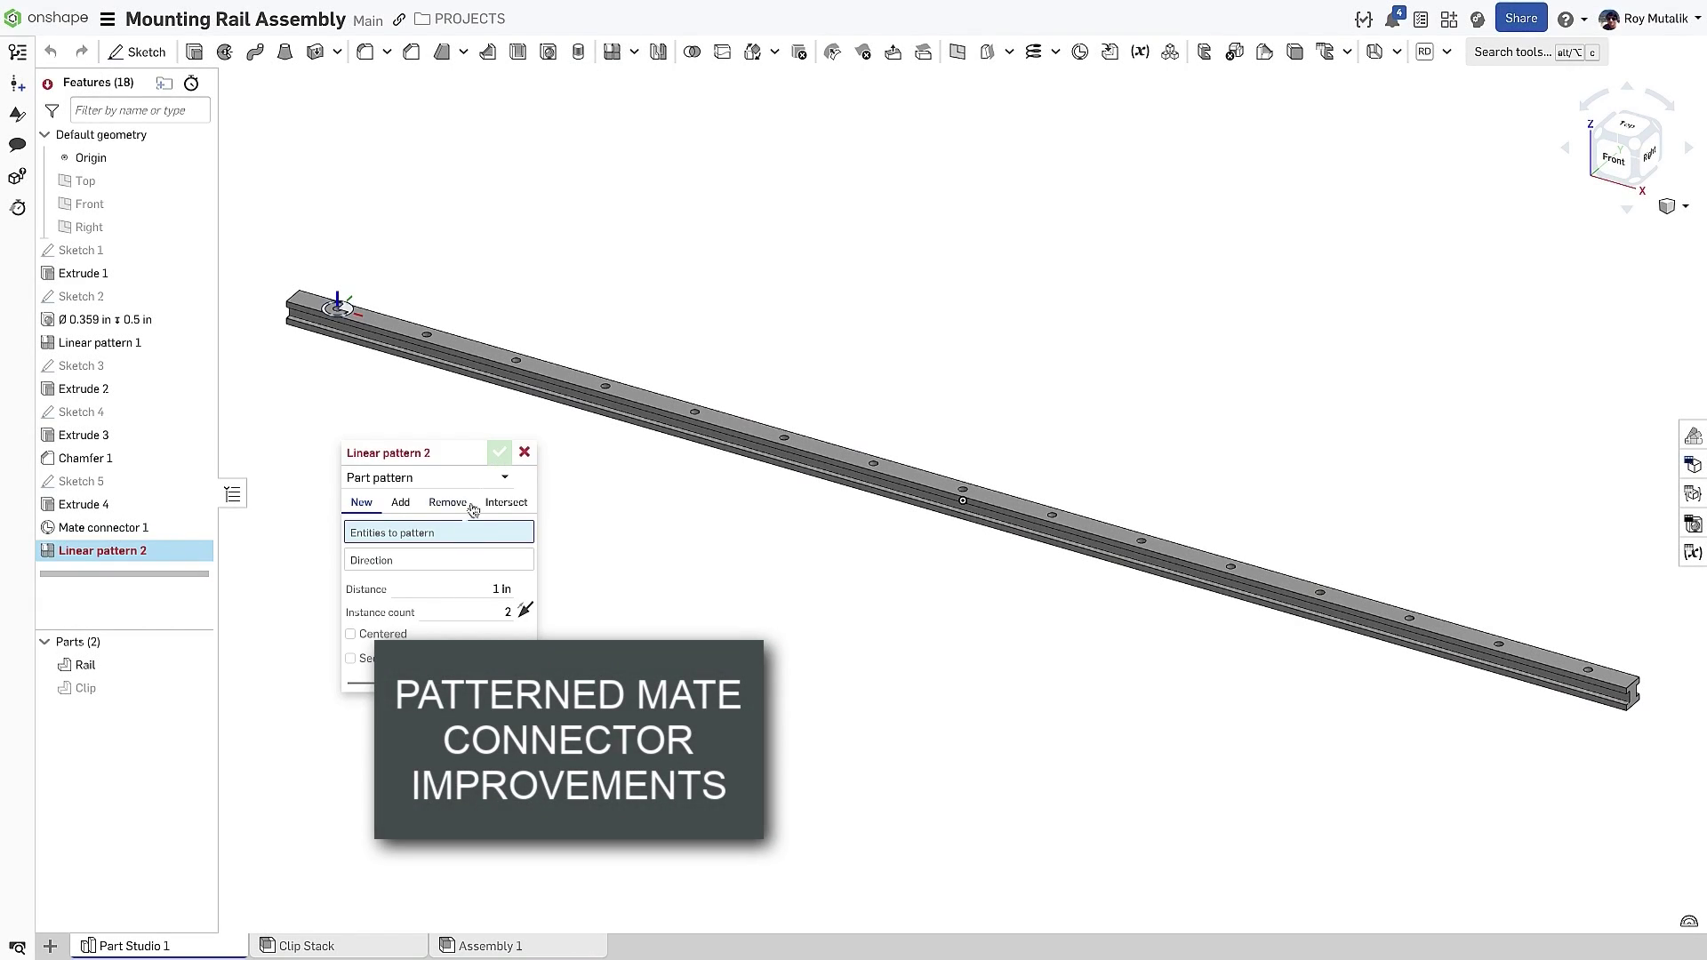
{"action": "left_click", "coordinate": [123, 530]}
{"action": "left_click", "coordinate": [380, 576]}
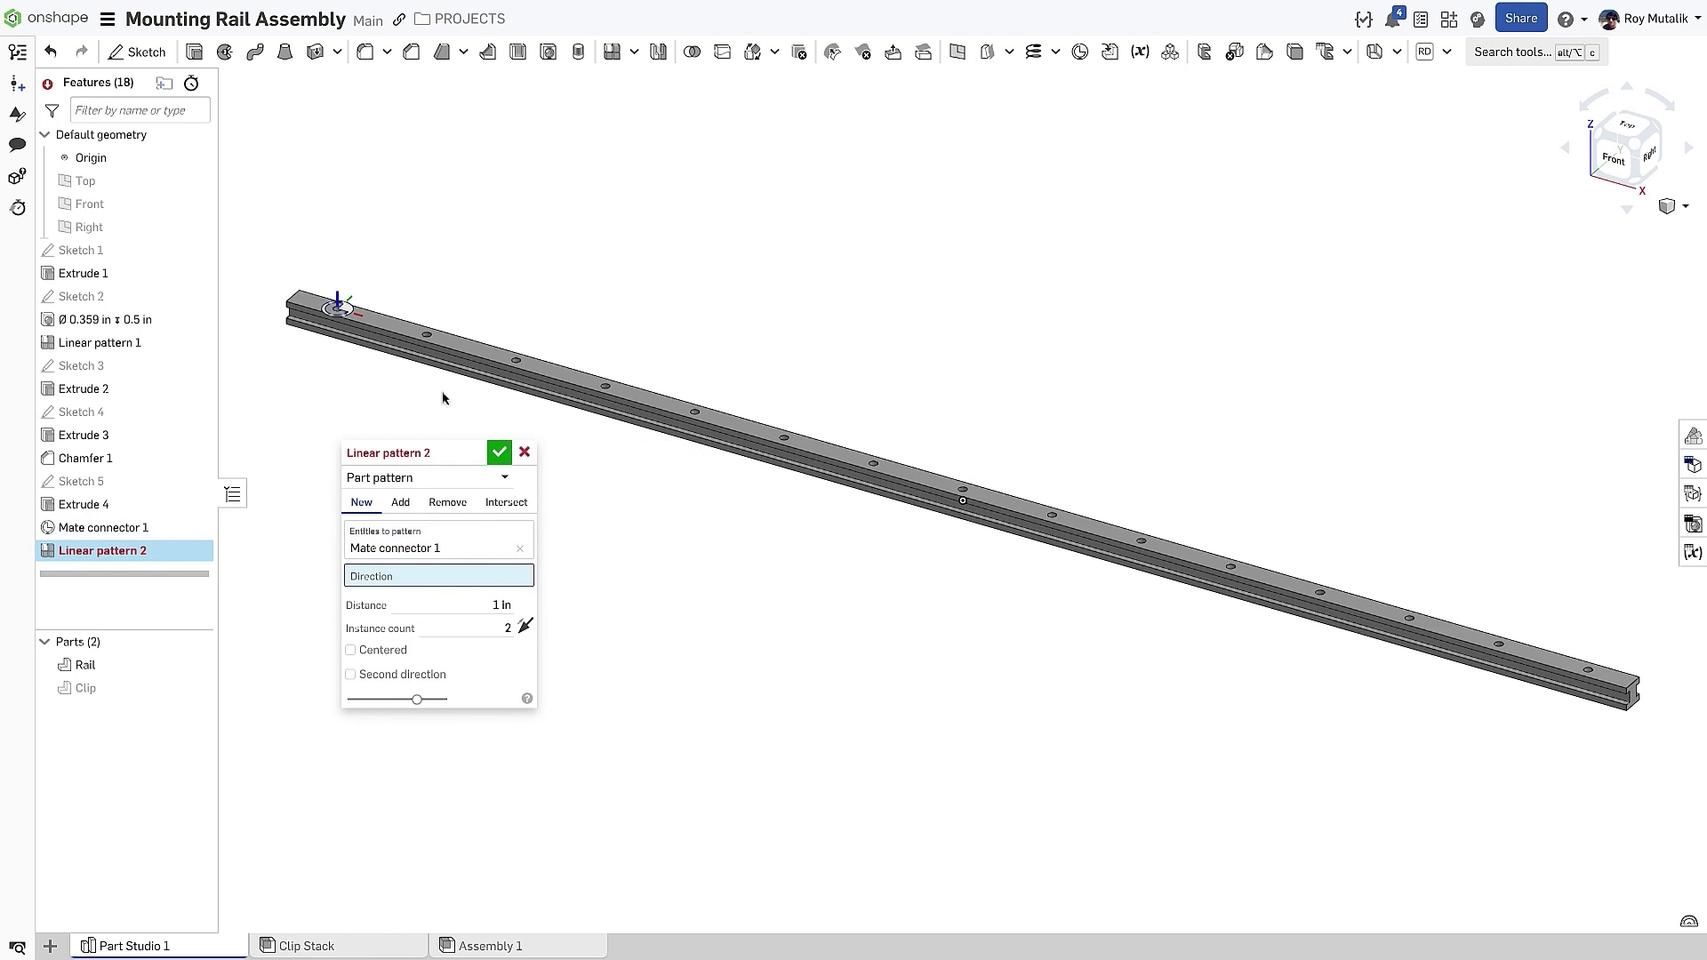
{"action": "left_click", "coordinate": [457, 349]}
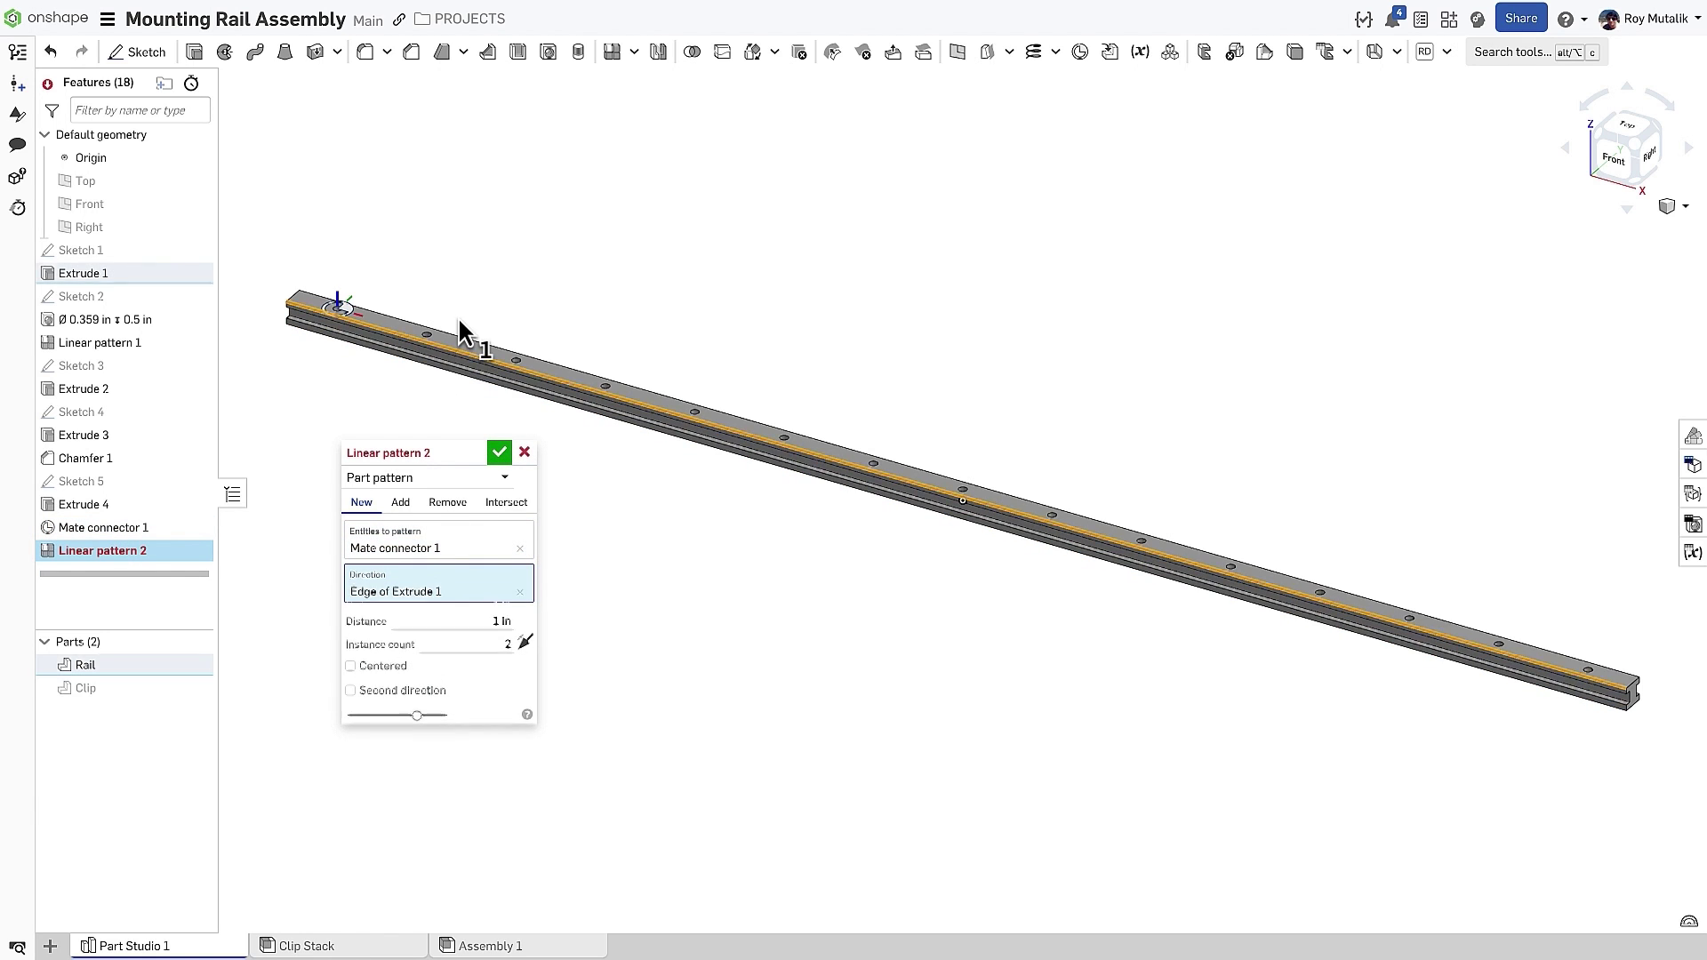
{"action": "left_click", "coordinate": [472, 620]}
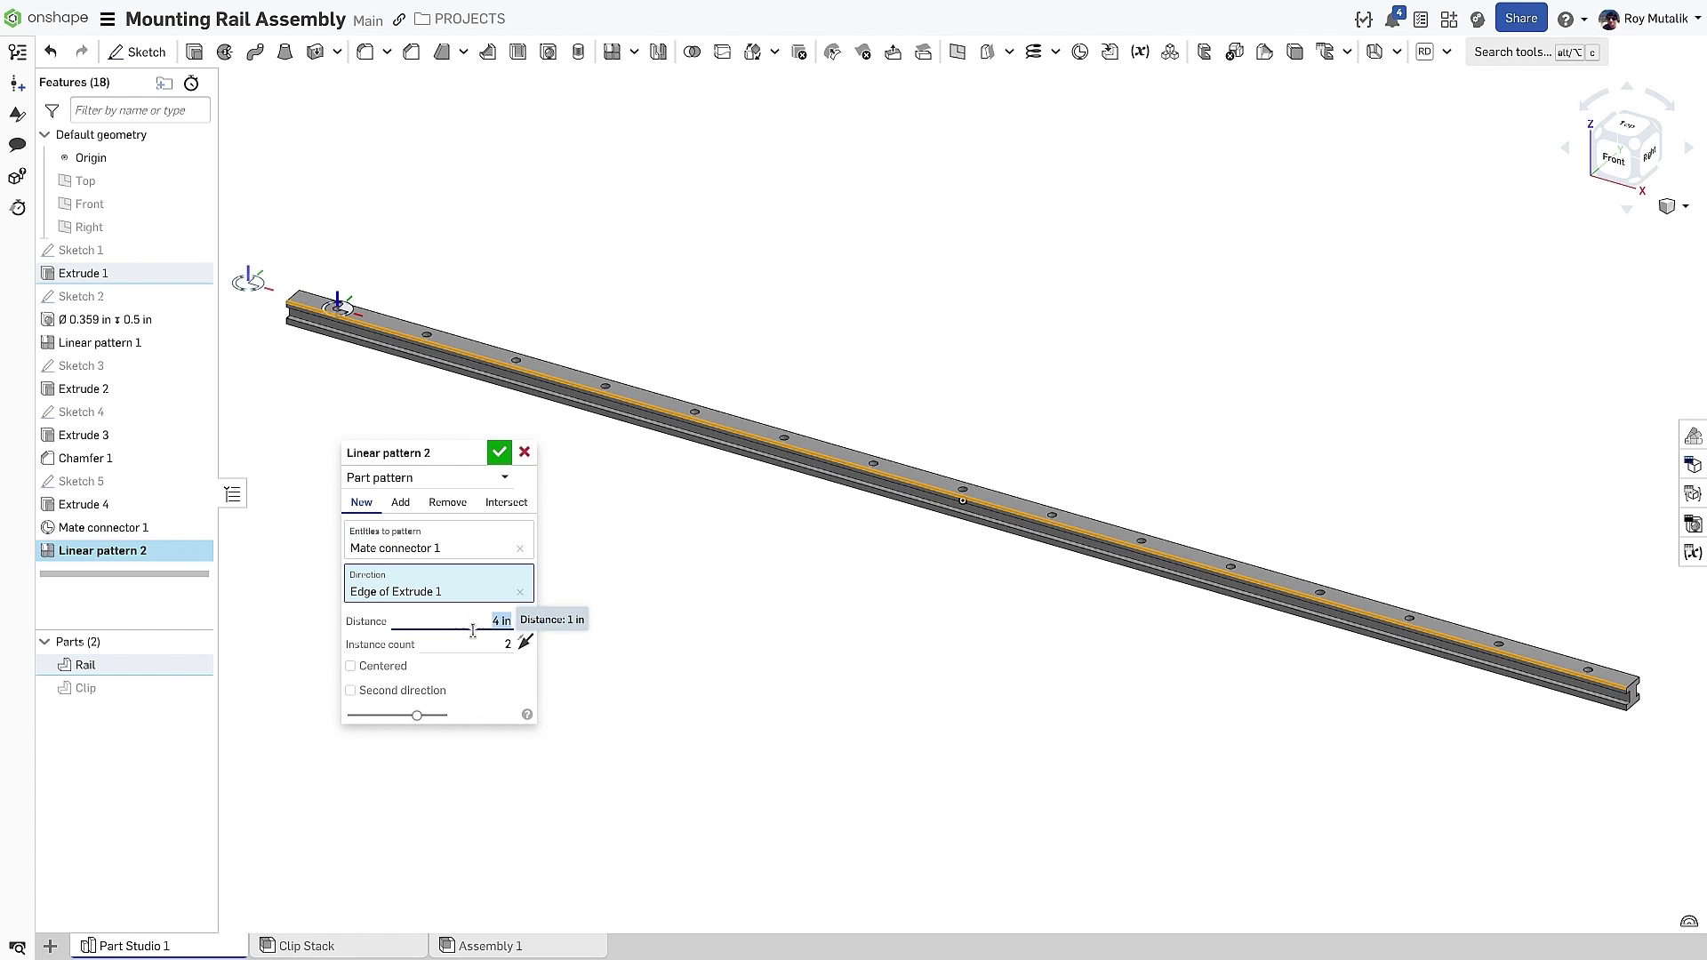
{"action": "key", "text": "Tab"}
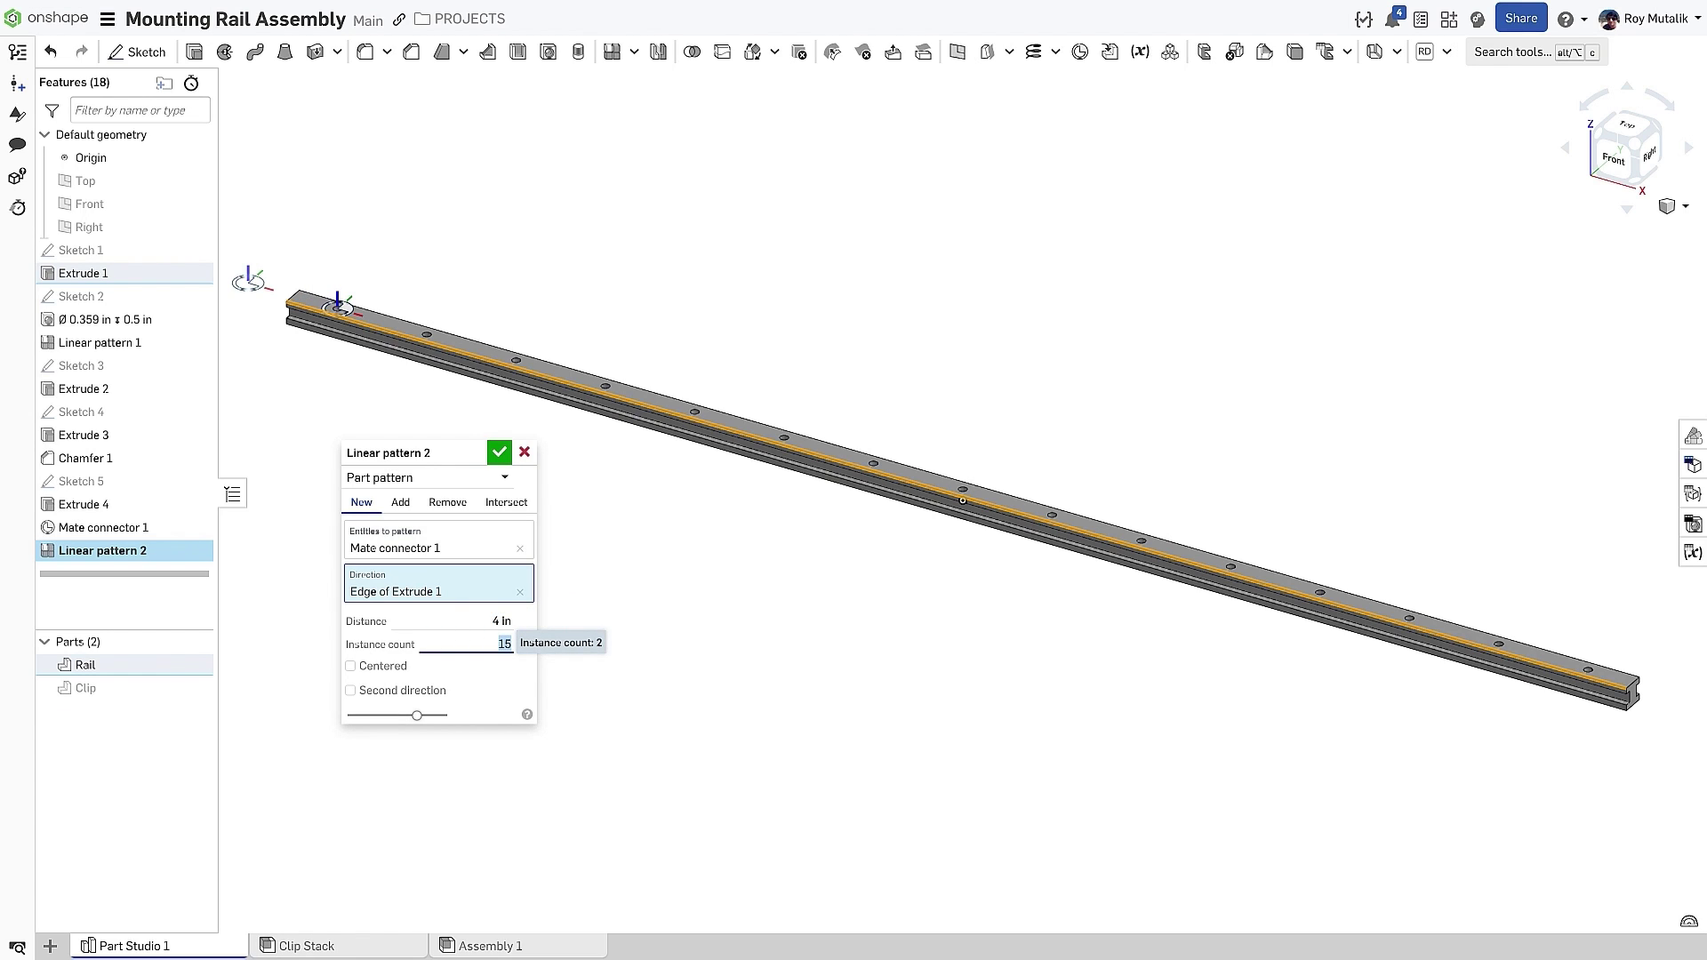
{"action": "type", "text": "15"}
{"action": "key", "text": "Return"}
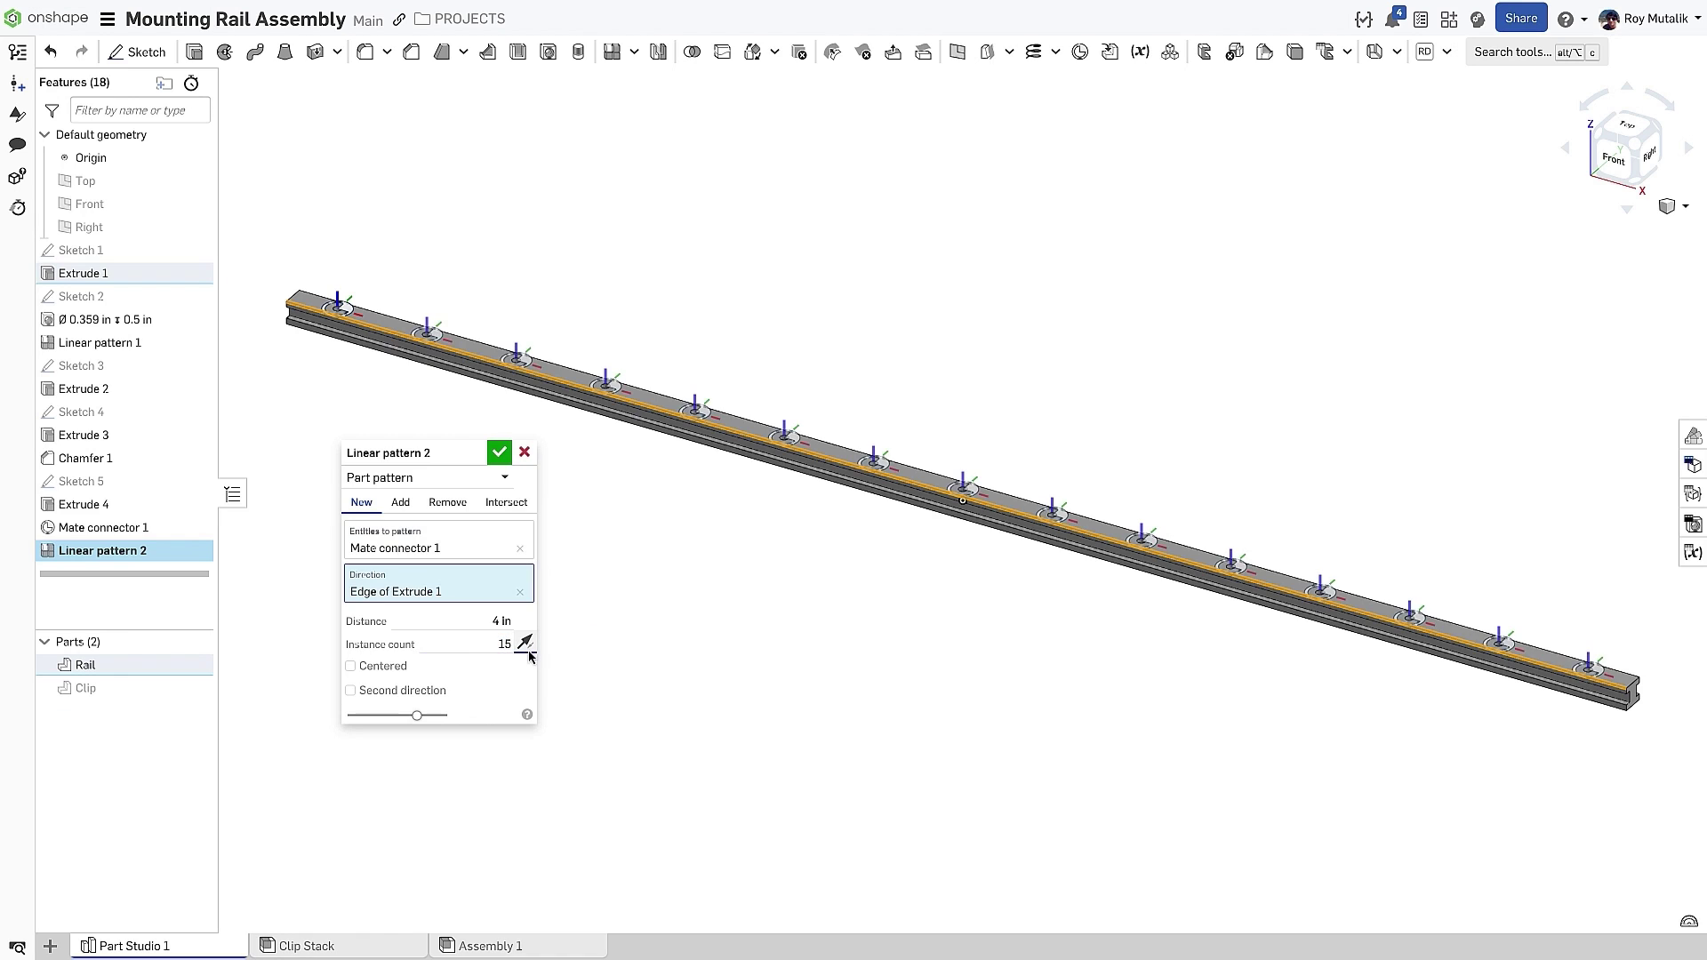
{"action": "left_click", "coordinate": [499, 453]}
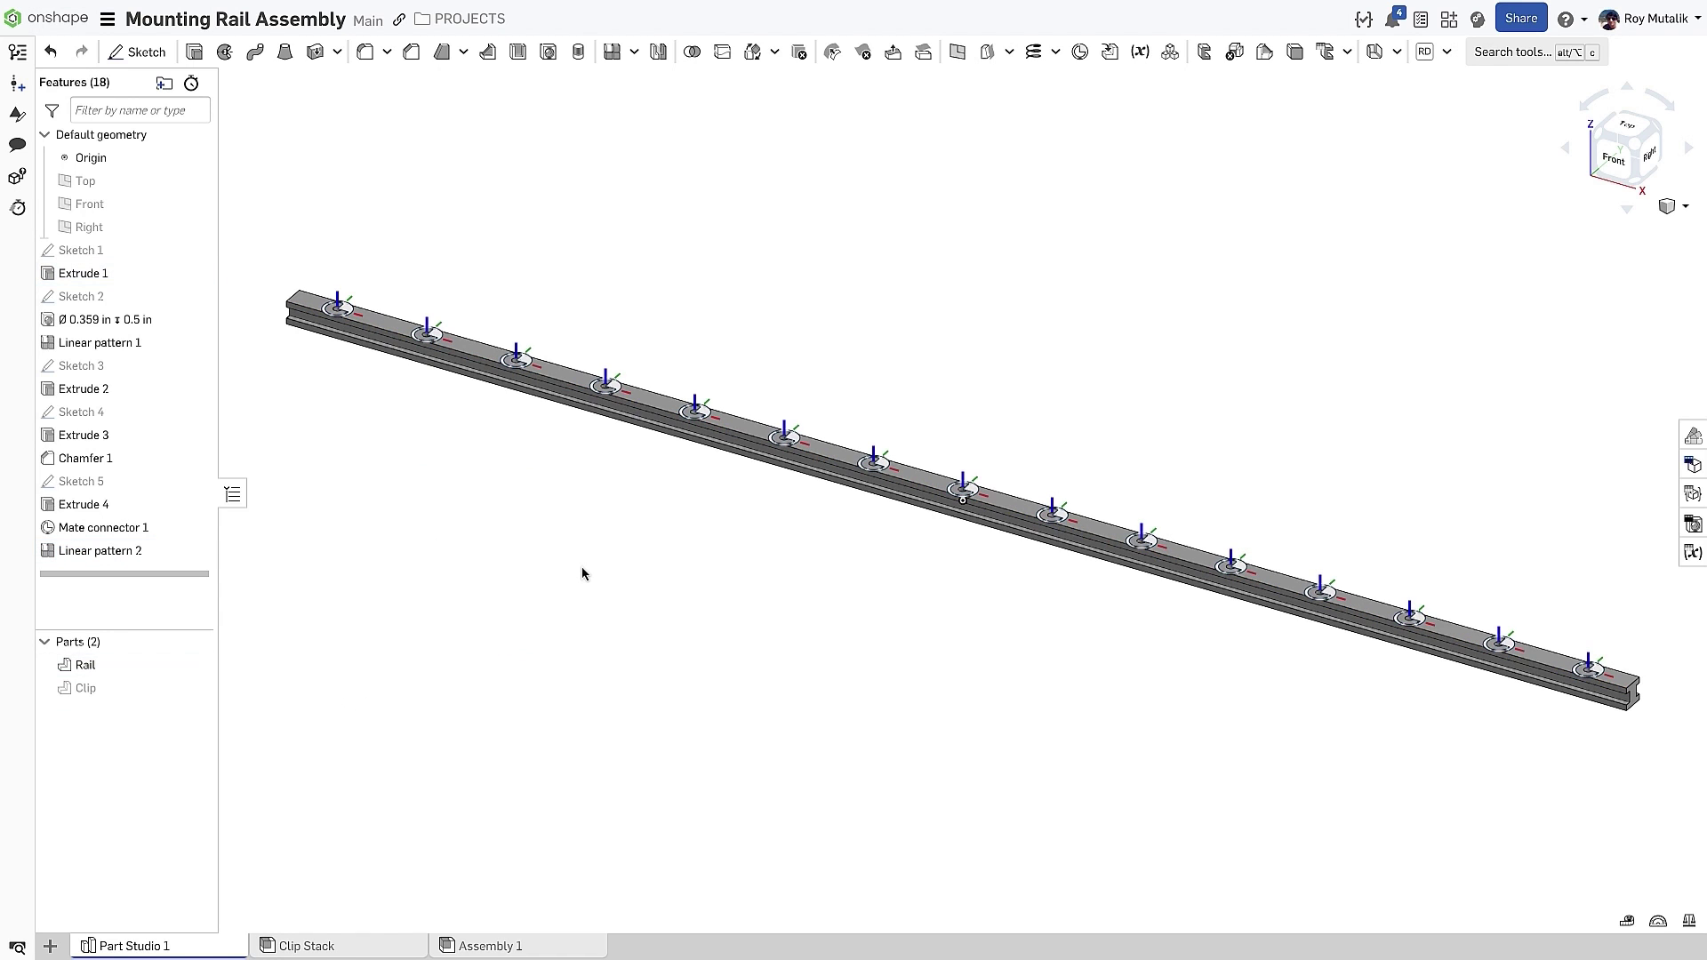
Insert the Rail part into Assembly 1 and list its mate connectors in the instance tree.
{"action": "left_click", "coordinate": [562, 942]}
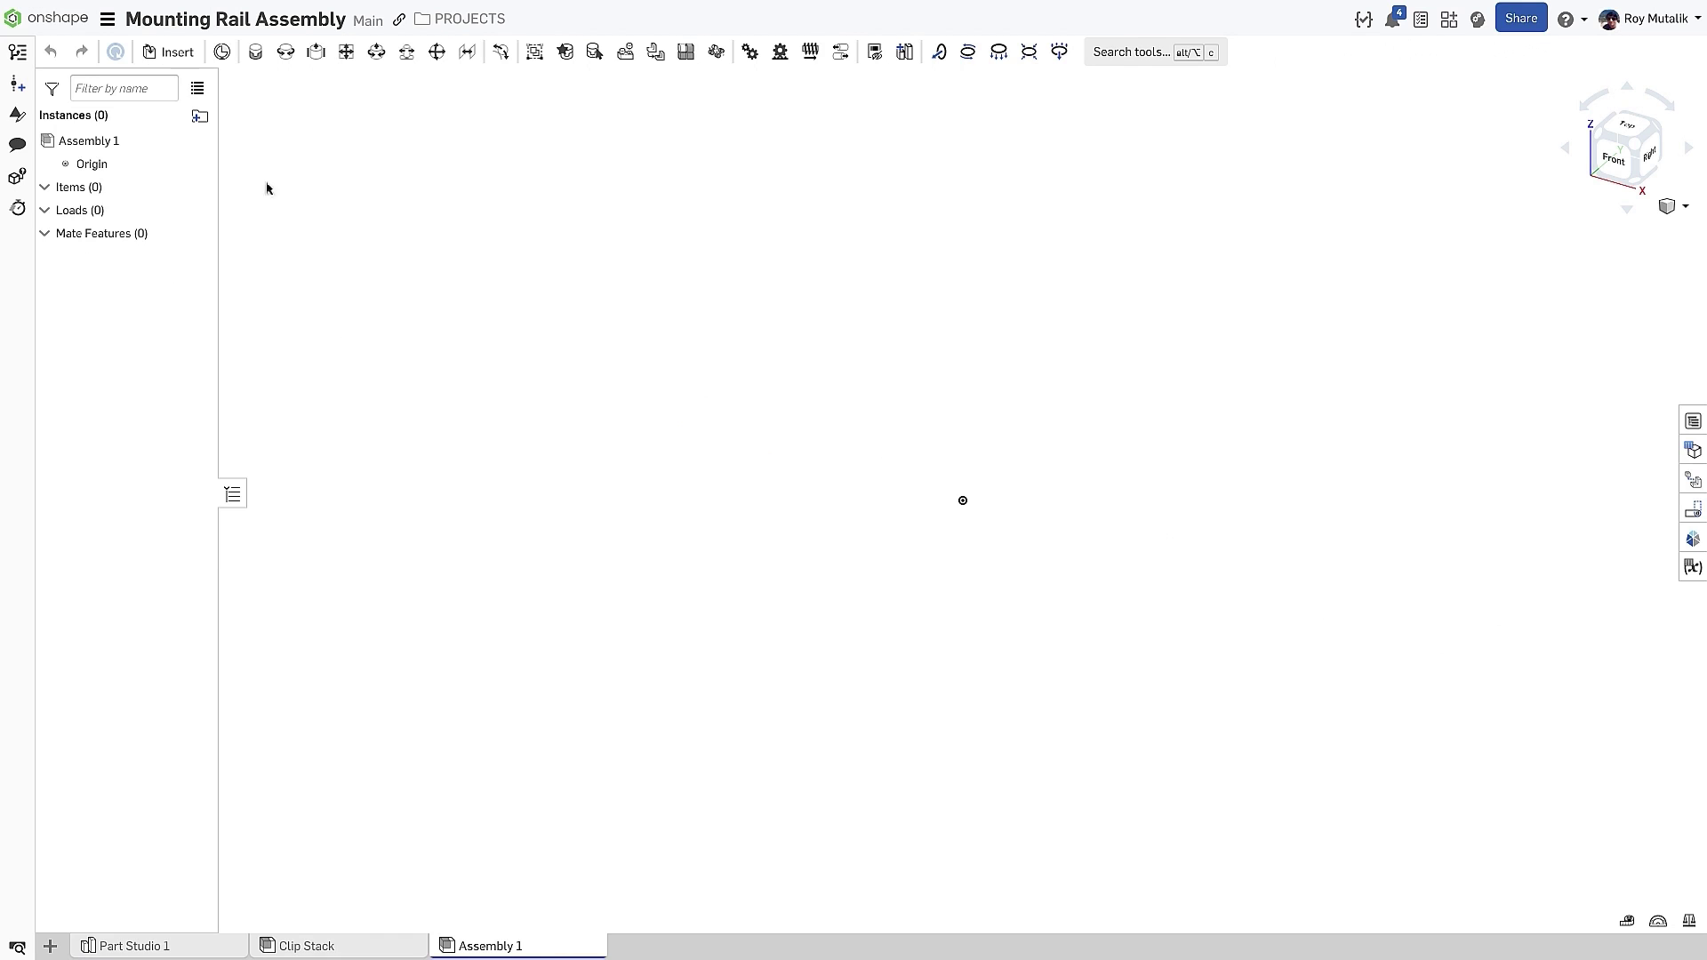
{"action": "left_click", "coordinate": [176, 53]}
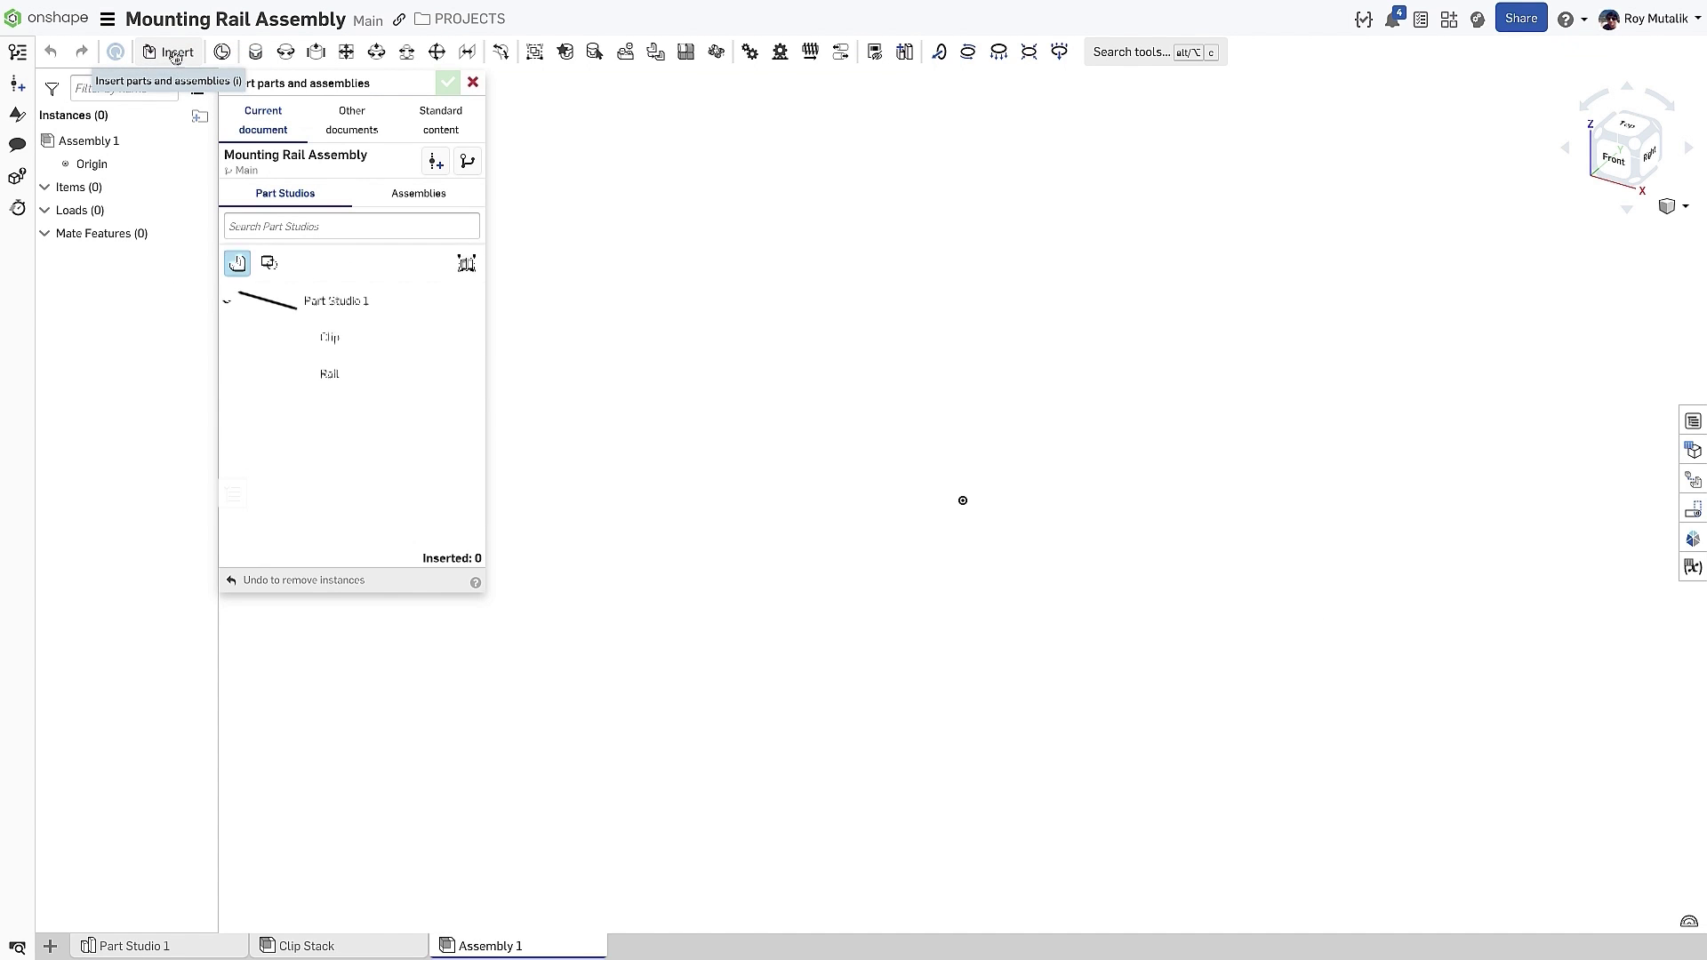
{"action": "left_click", "coordinate": [345, 374]}
{"action": "left_click", "coordinate": [449, 83]}
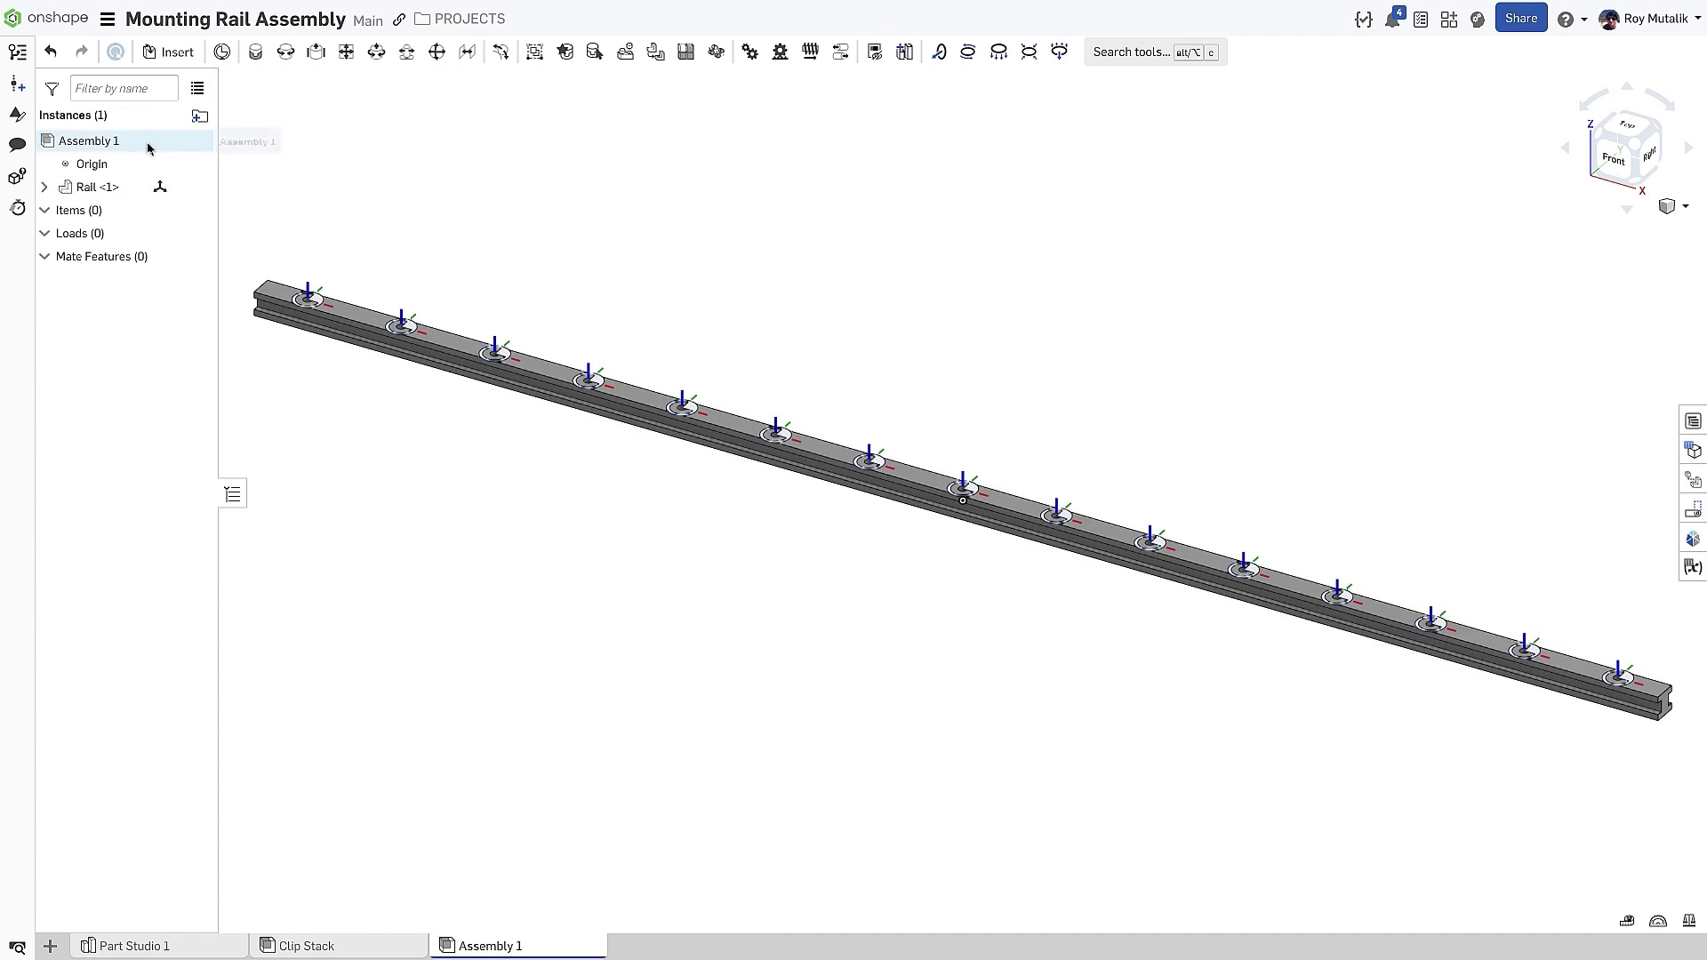
{"action": "left_click", "coordinate": [44, 187]}
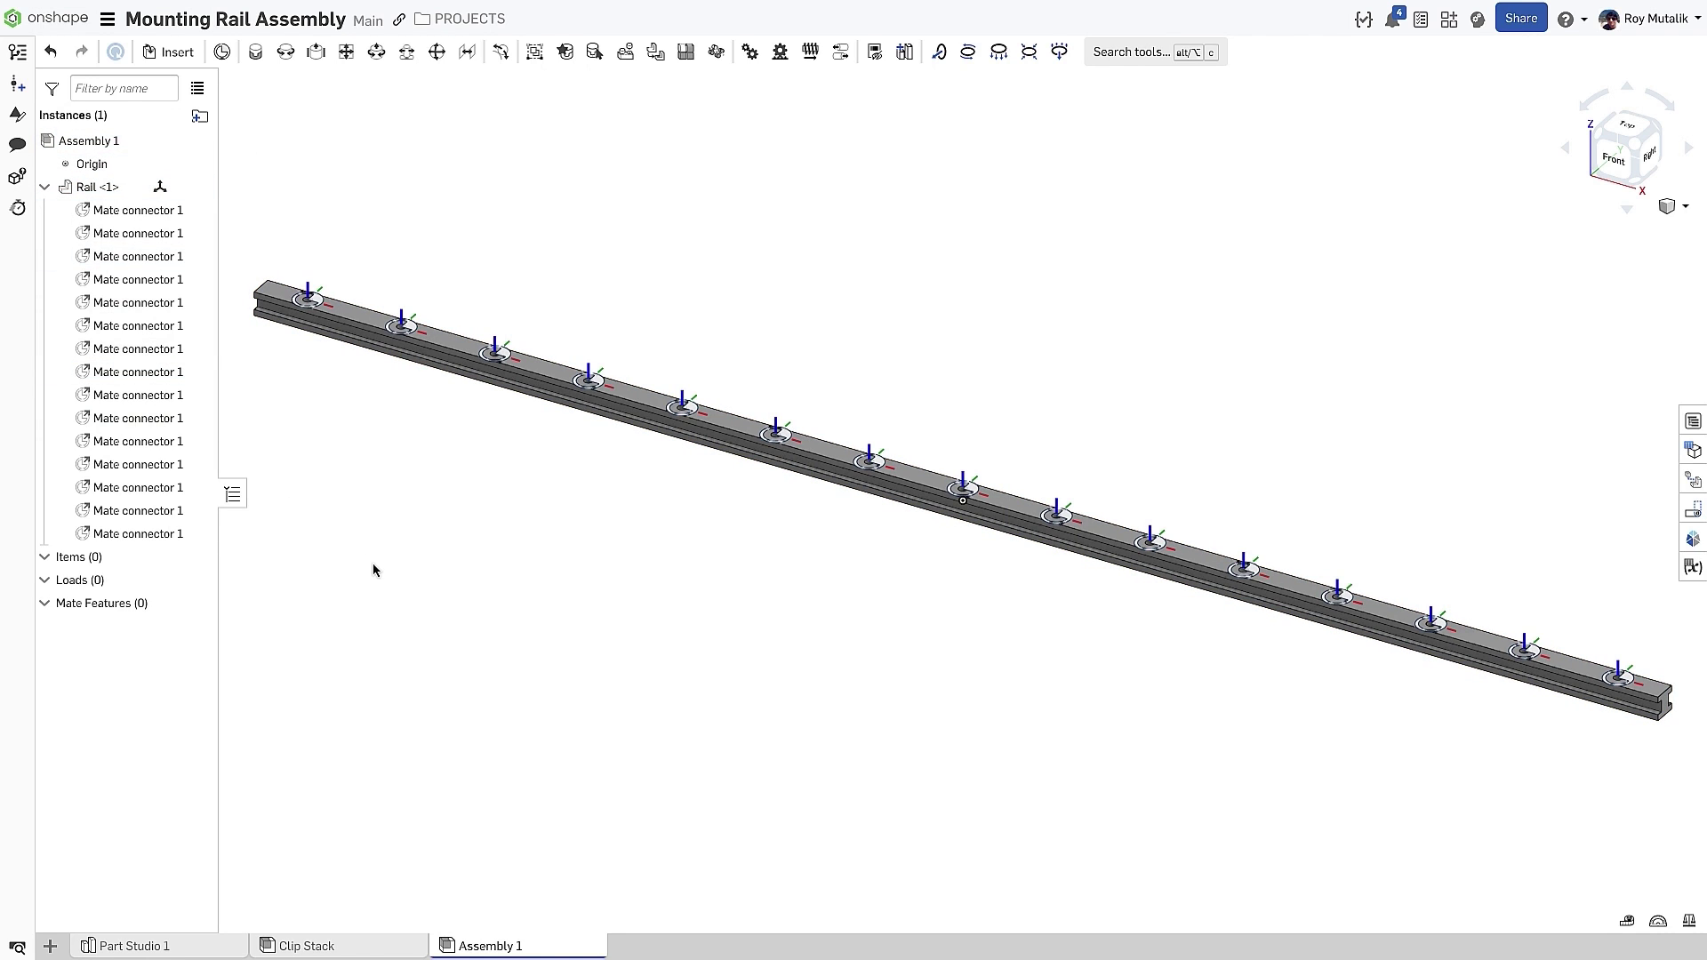
Insert four Clip Stack subassemblies onto the rail's fourth, sixth, ninth and eleventh mate connectors, counted from its upper end.
{"action": "left_click", "coordinate": [170, 53]}
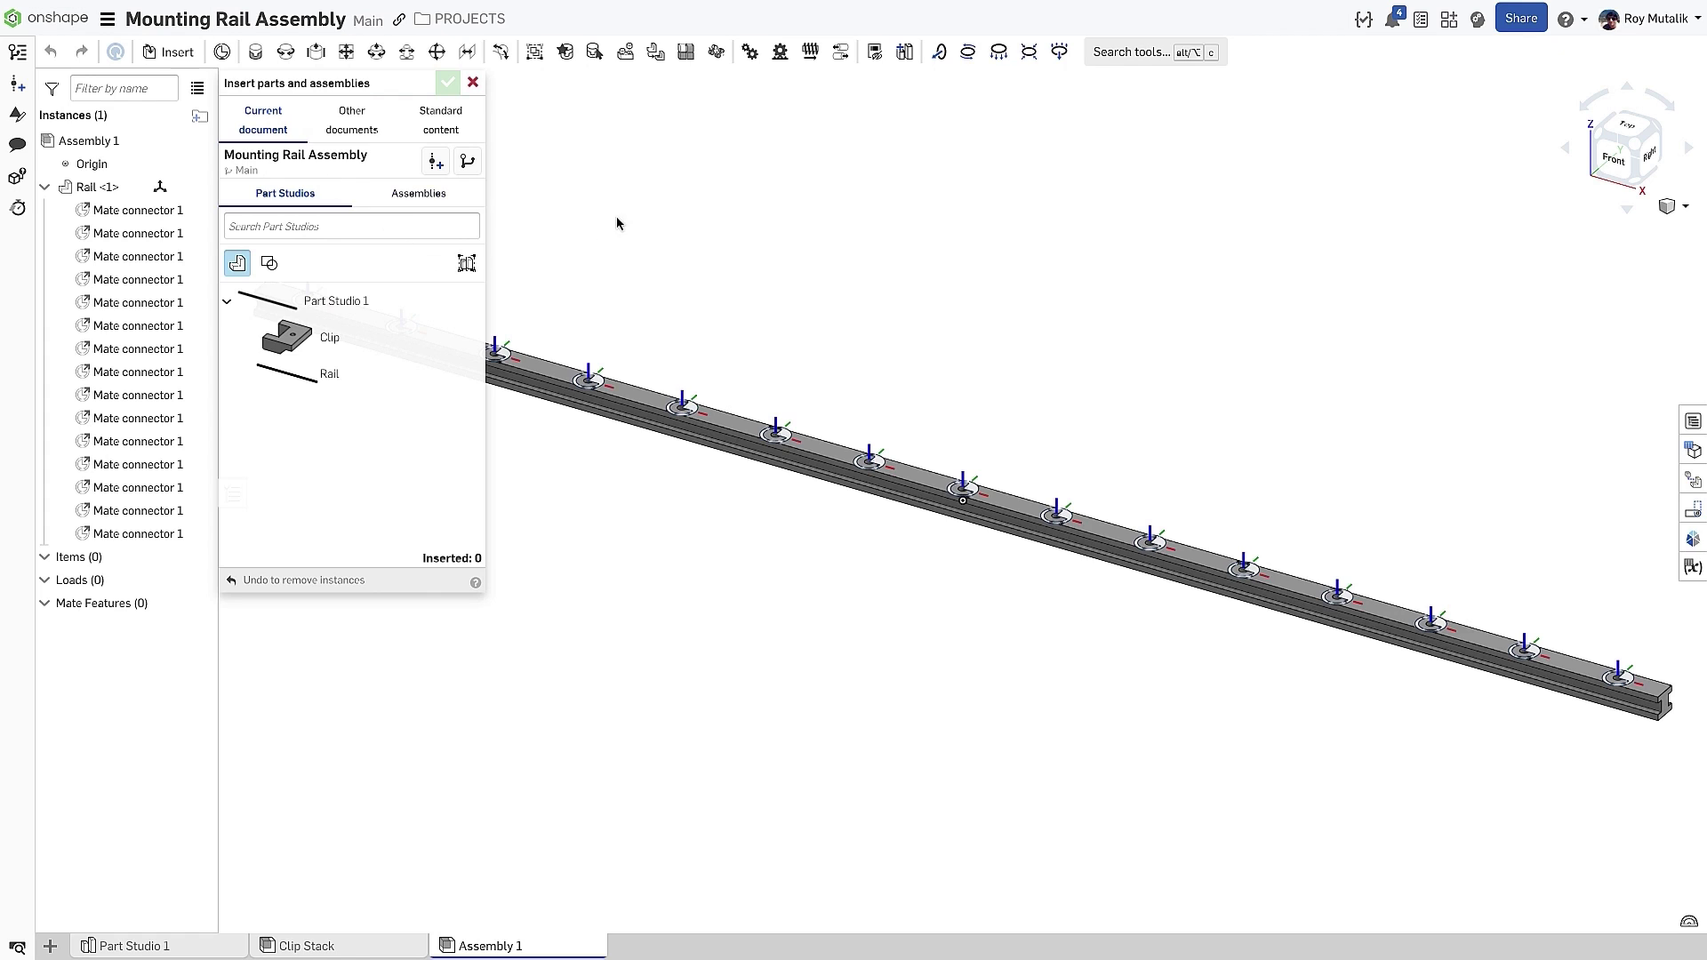
{"action": "left_click", "coordinate": [397, 207]}
{"action": "left_click", "coordinate": [351, 266]}
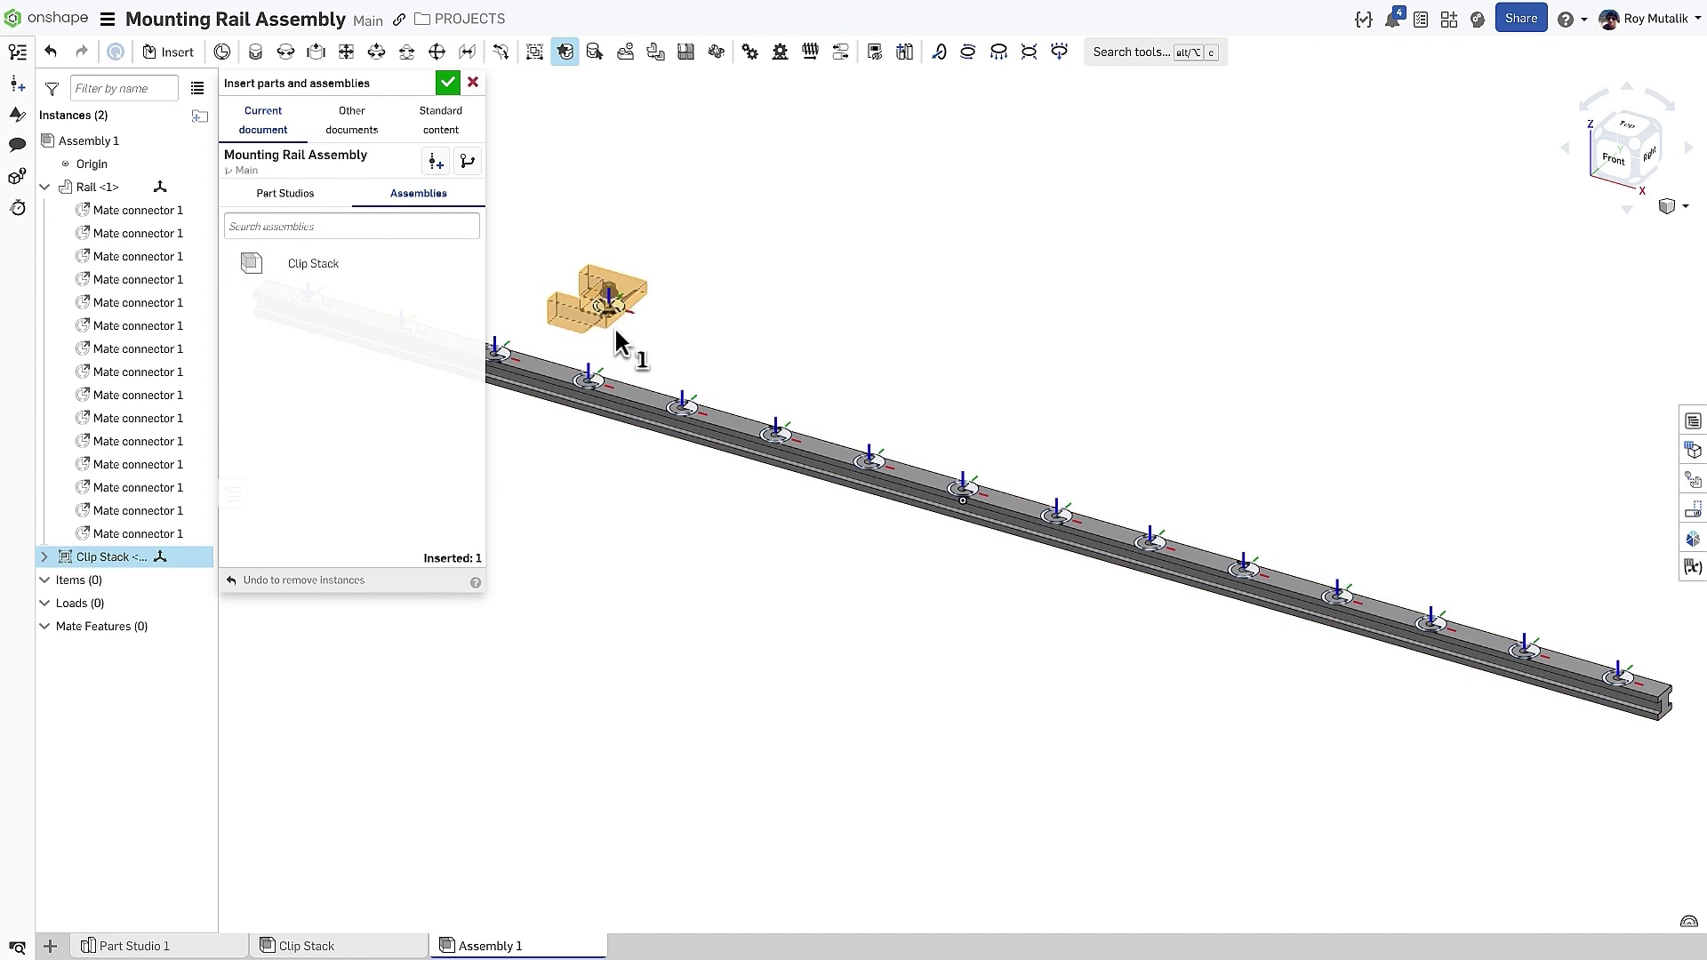
{"action": "left_click", "coordinate": [622, 356]}
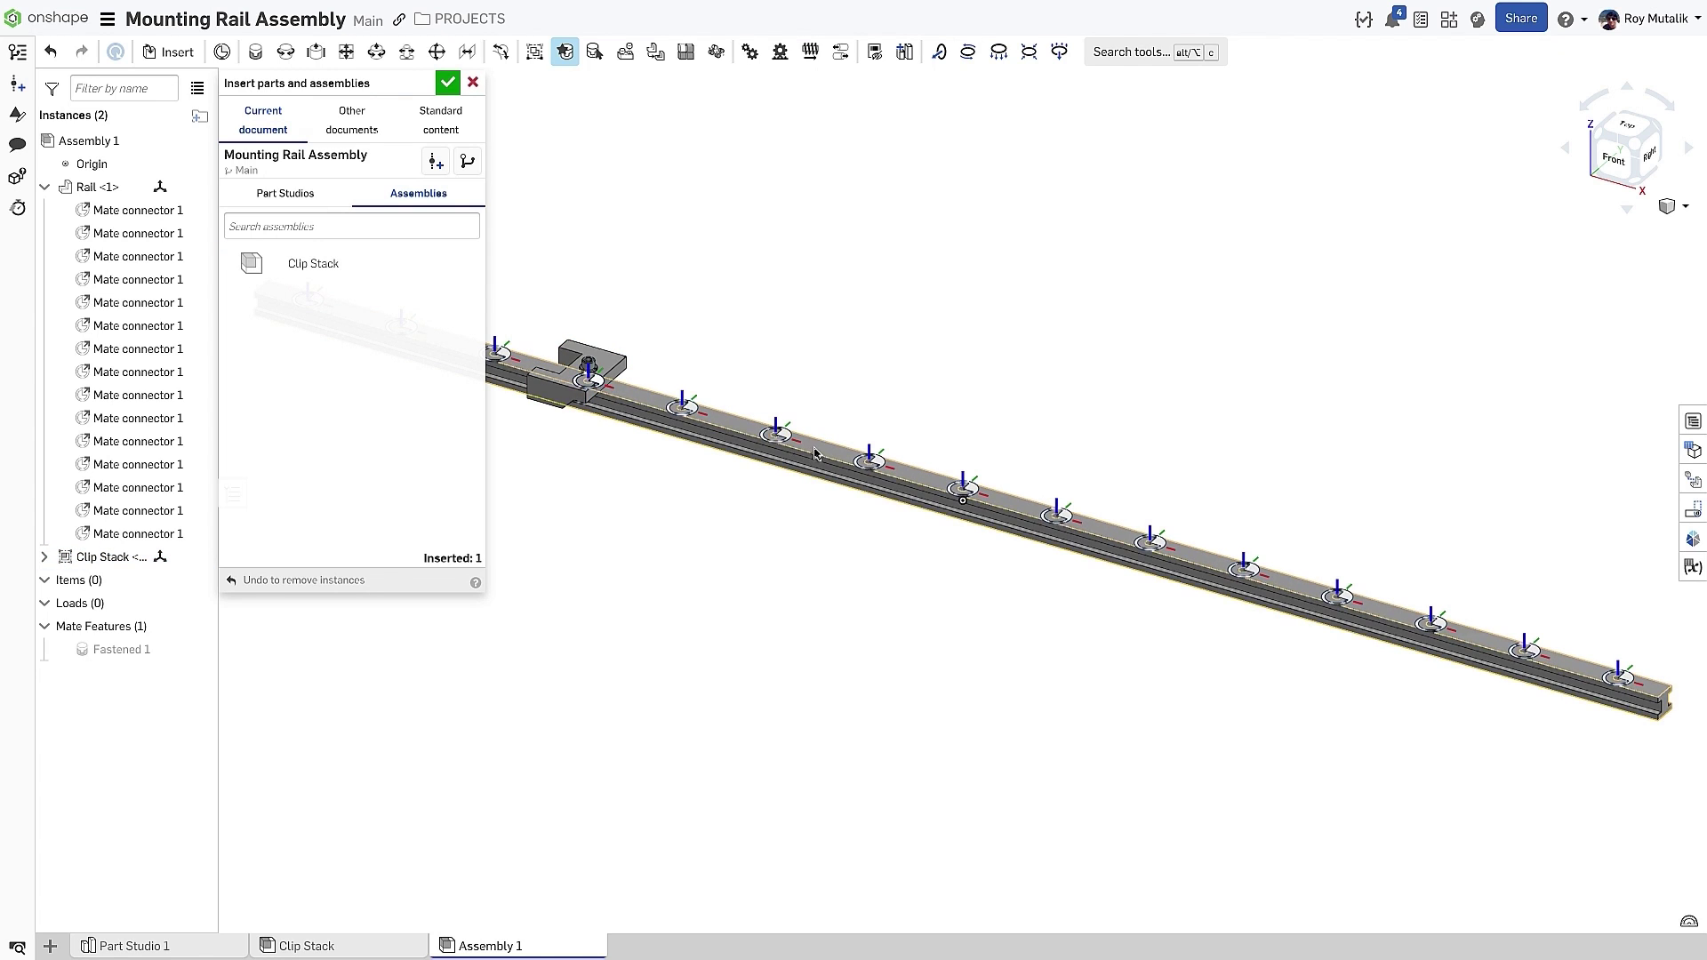
{"action": "left_click", "coordinate": [313, 263]}
{"action": "left_click", "coordinate": [776, 431]}
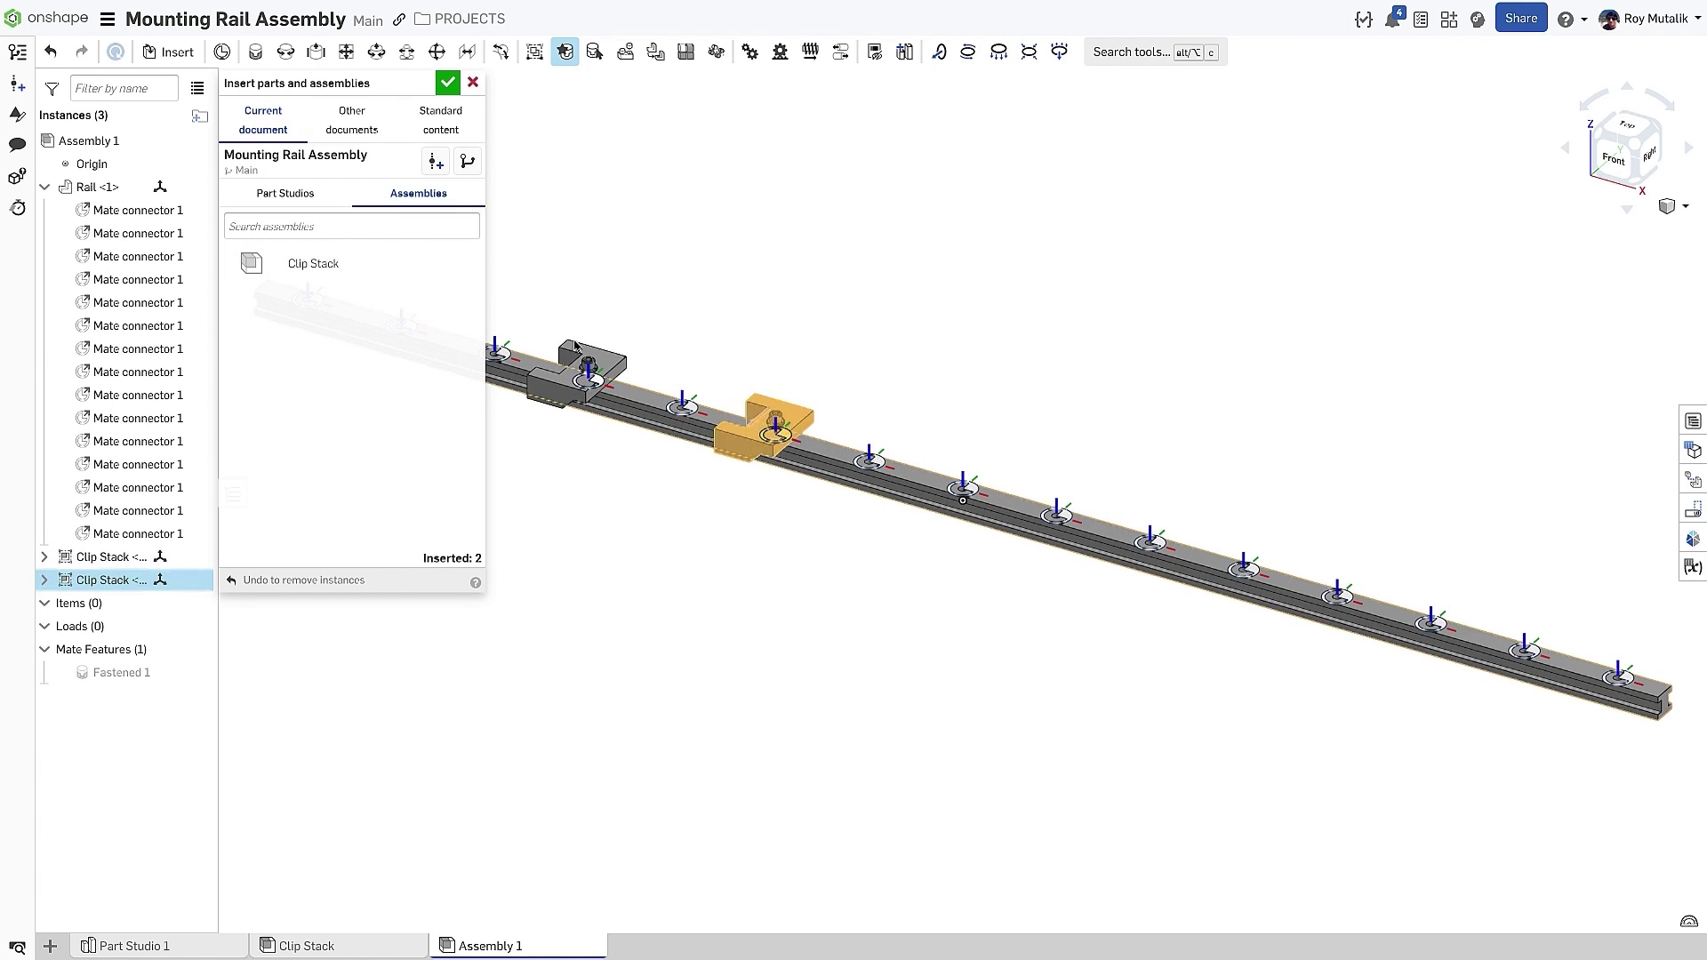
{"action": "left_click", "coordinate": [393, 265]}
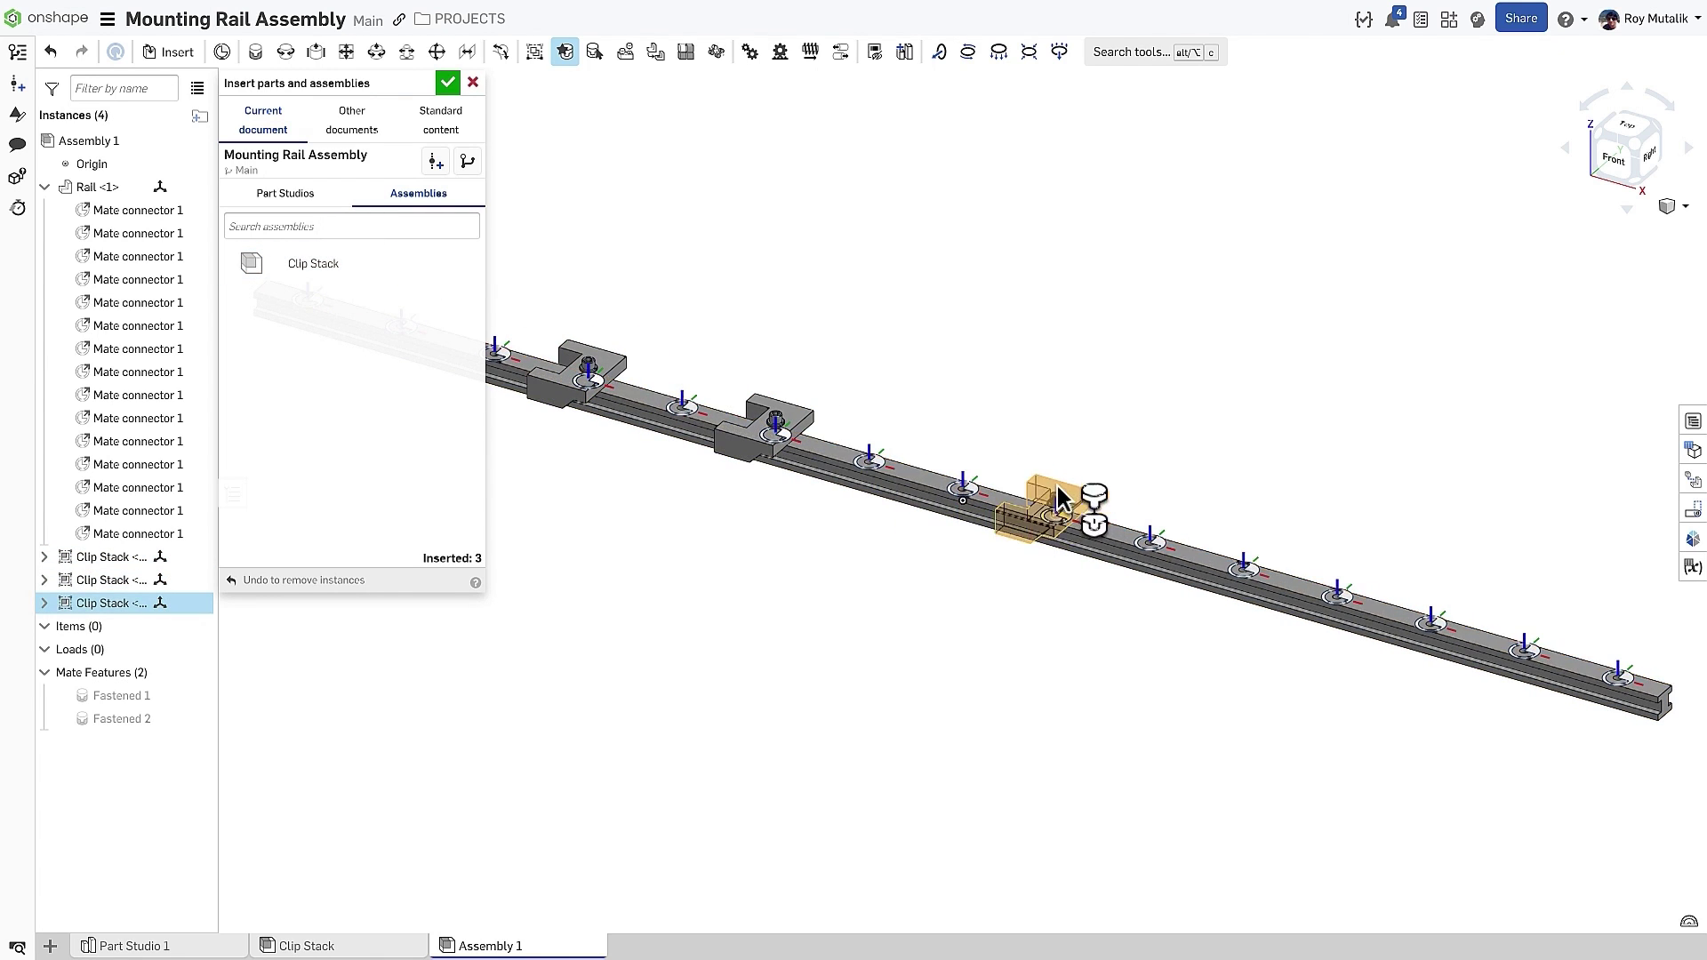
{"action": "left_click", "coordinate": [1058, 499]}
{"action": "left_click", "coordinate": [393, 264]}
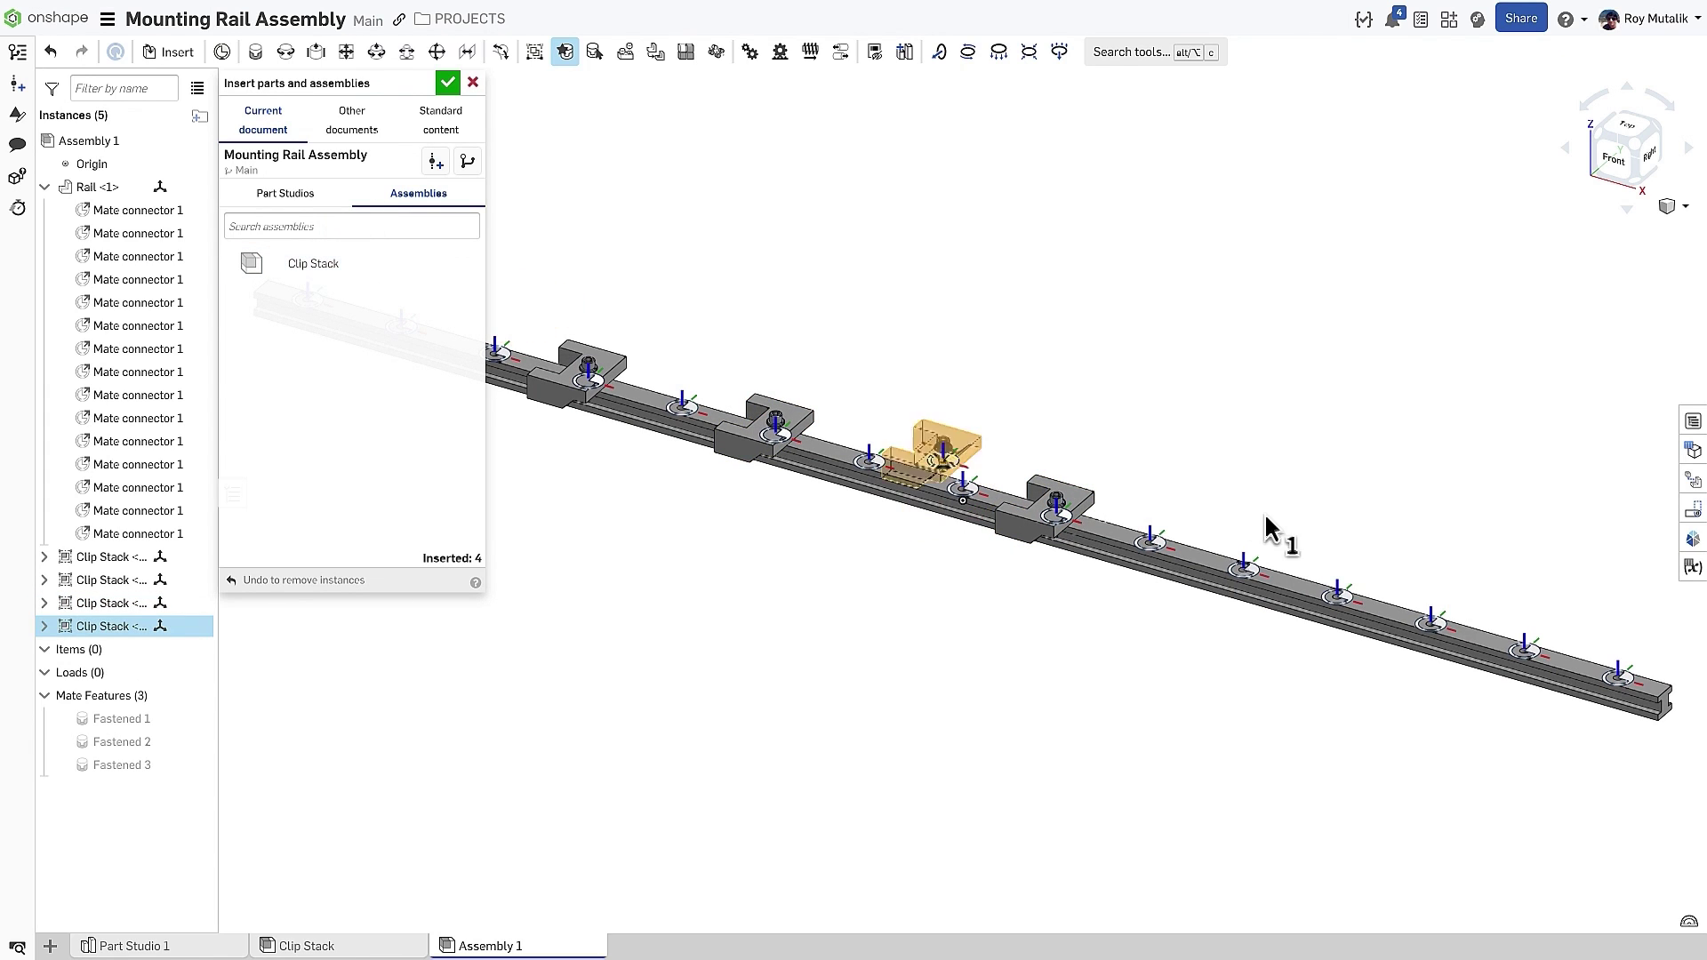
{"action": "left_click", "coordinate": [1243, 565]}
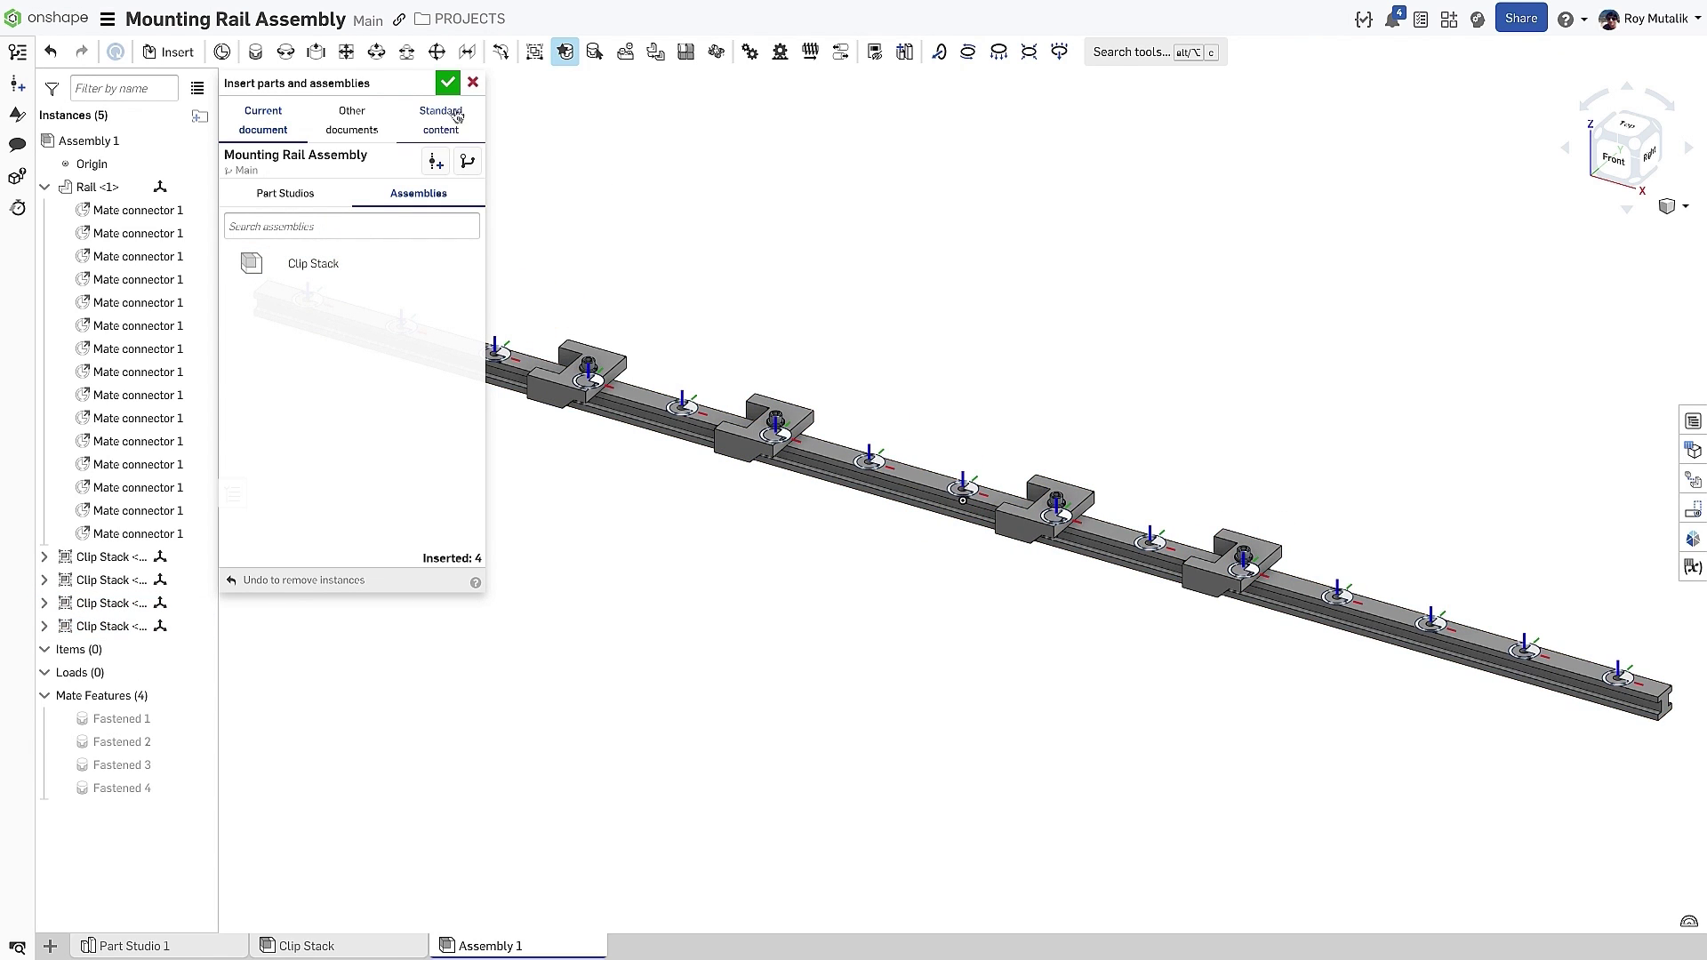
{"action": "left_click", "coordinate": [448, 82]}
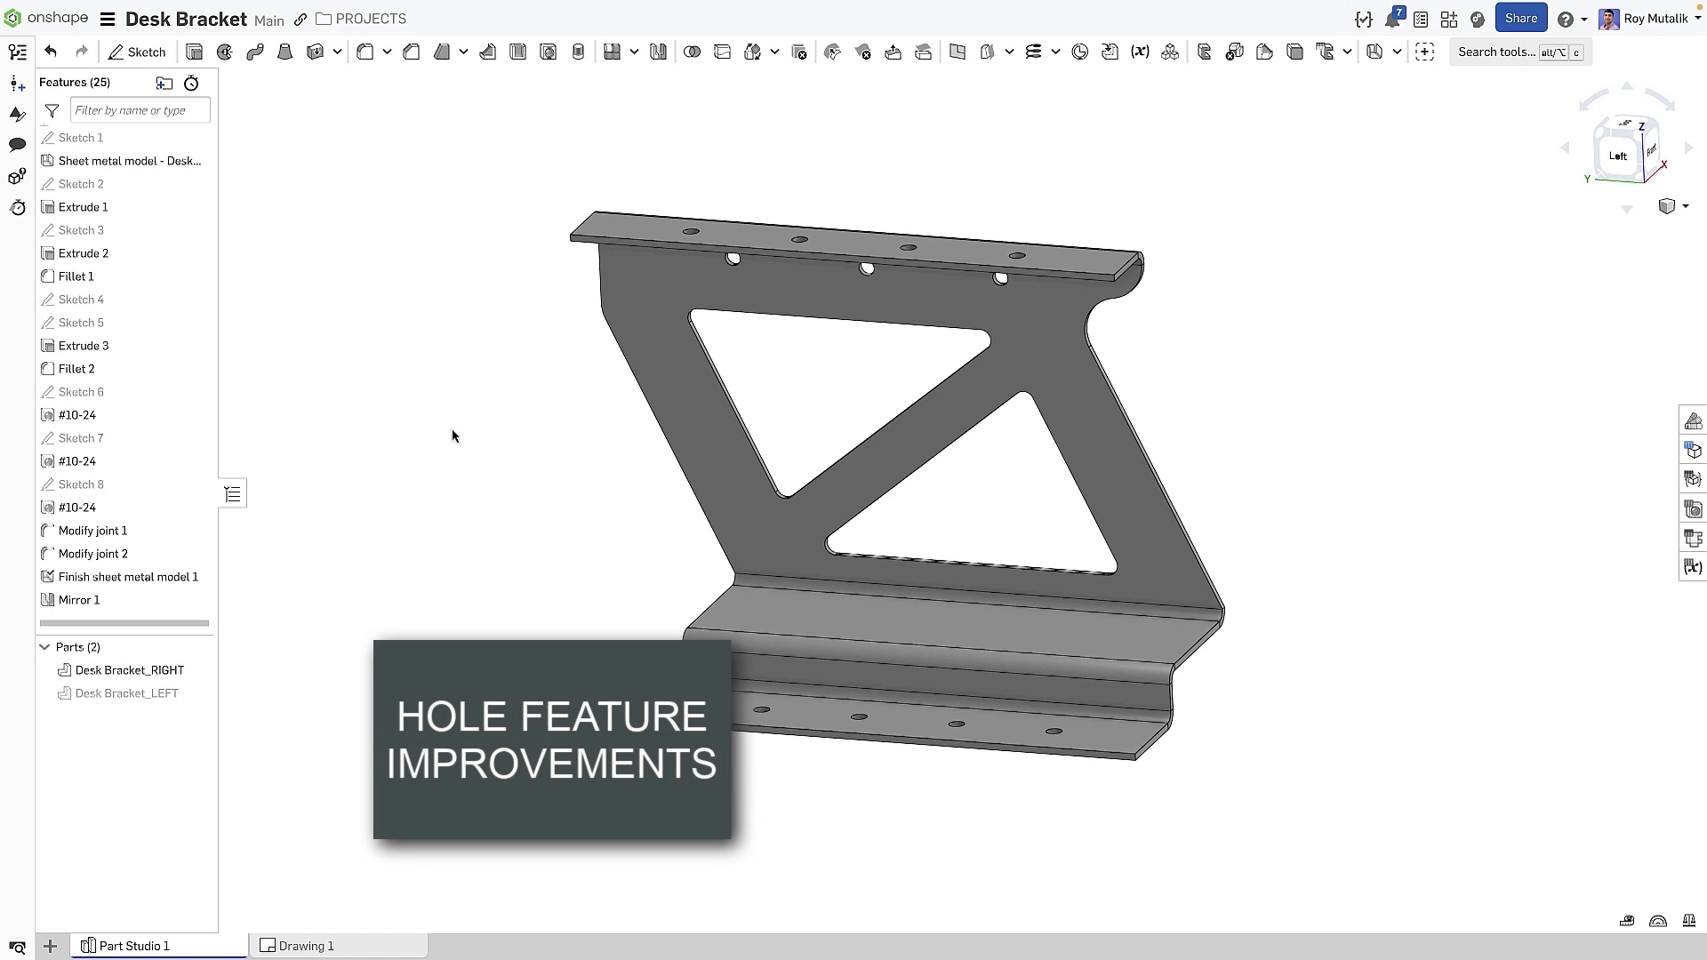
Start a Hole feature on the desk bracket using the Inch standard and the Countersink style.
{"action": "left_click", "coordinate": [550, 51]}
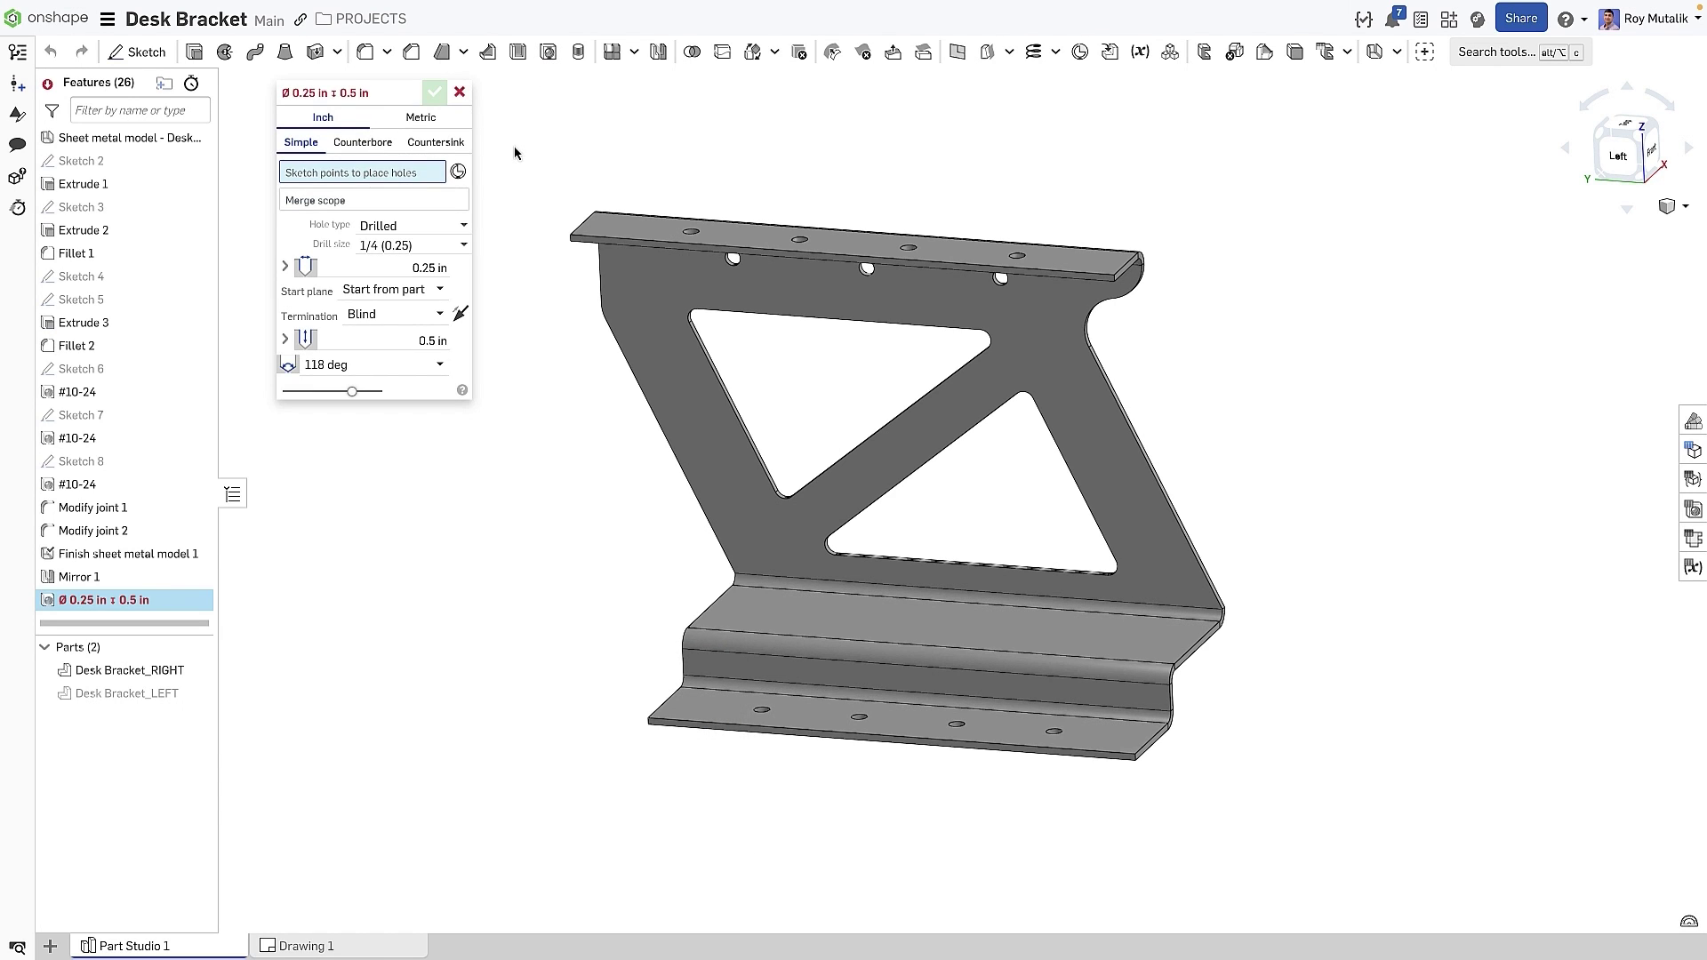
{"action": "left_click", "coordinate": [439, 128]}
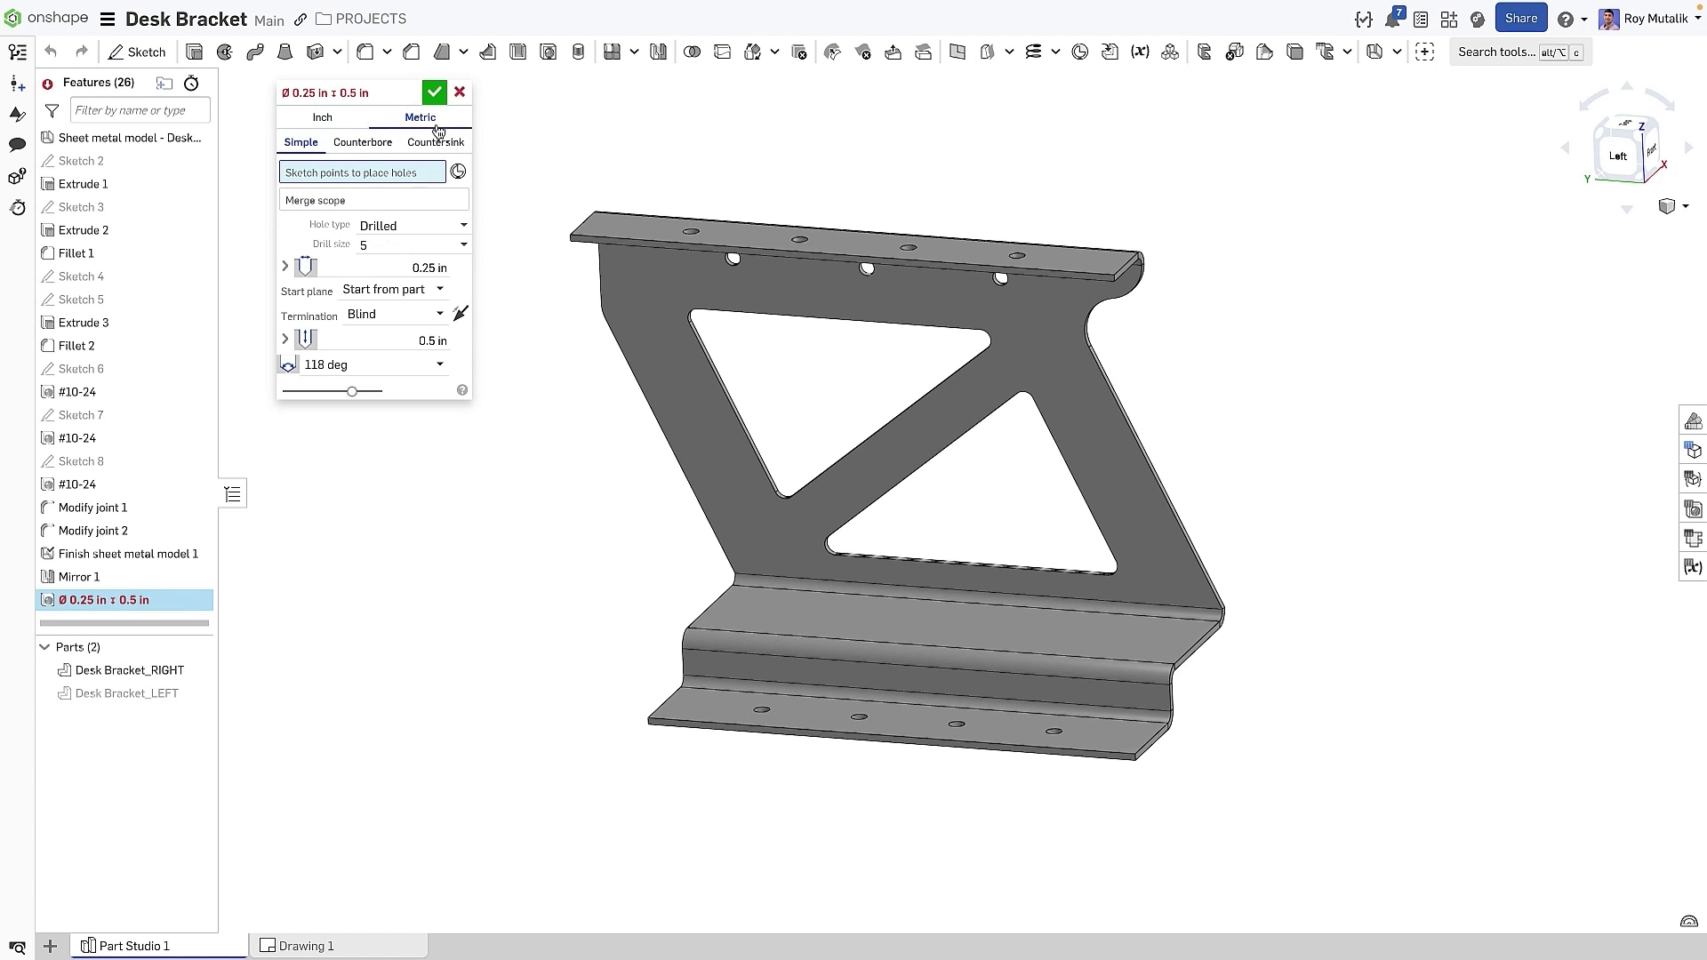
{"action": "left_click", "coordinate": [321, 122]}
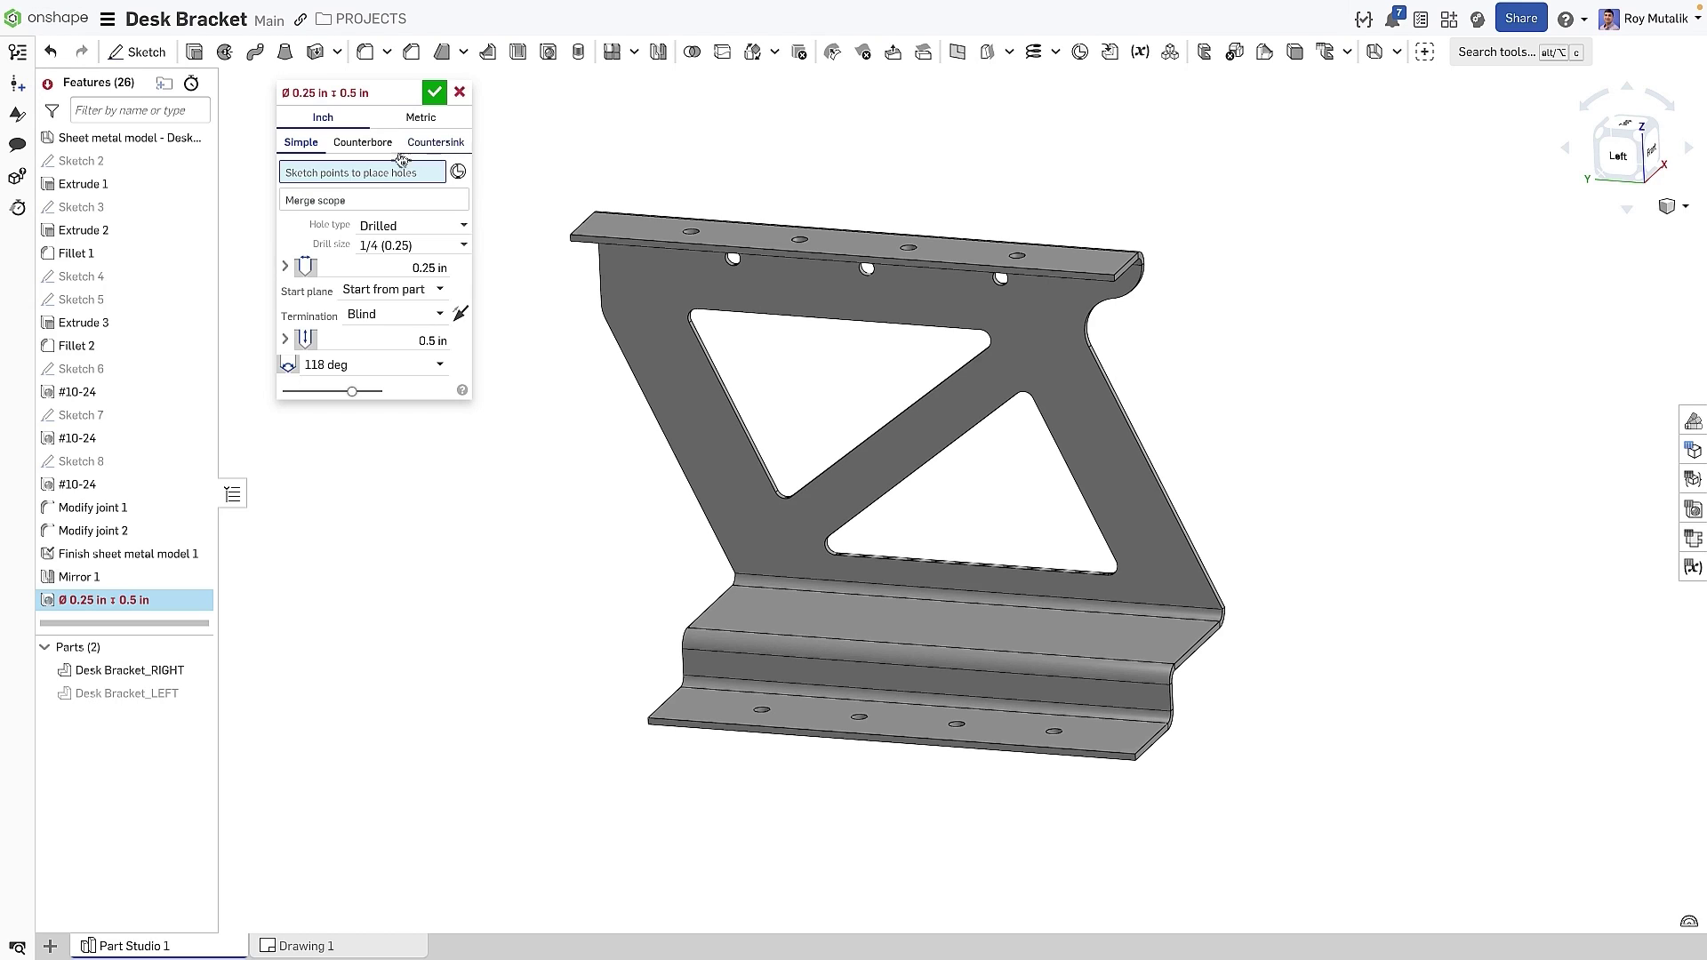
{"action": "left_click", "coordinate": [435, 147]}
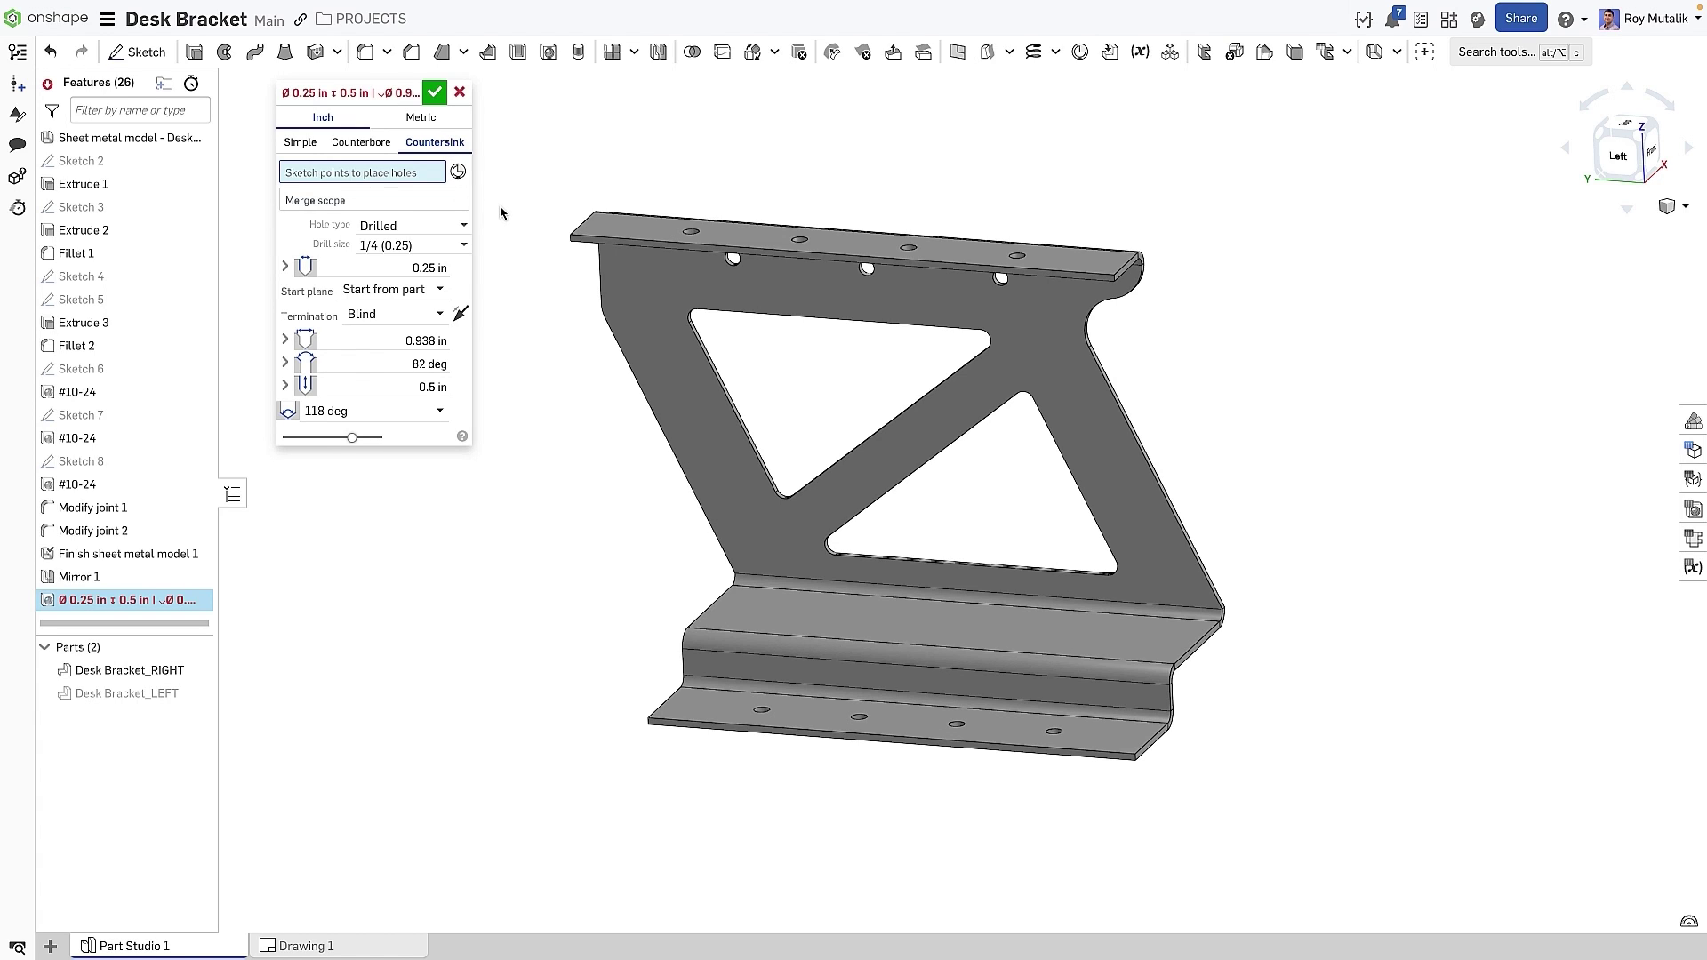
Keep the hole type as Drilled and choose drill size K (0.2811).
{"action": "left_click", "coordinate": [454, 225]}
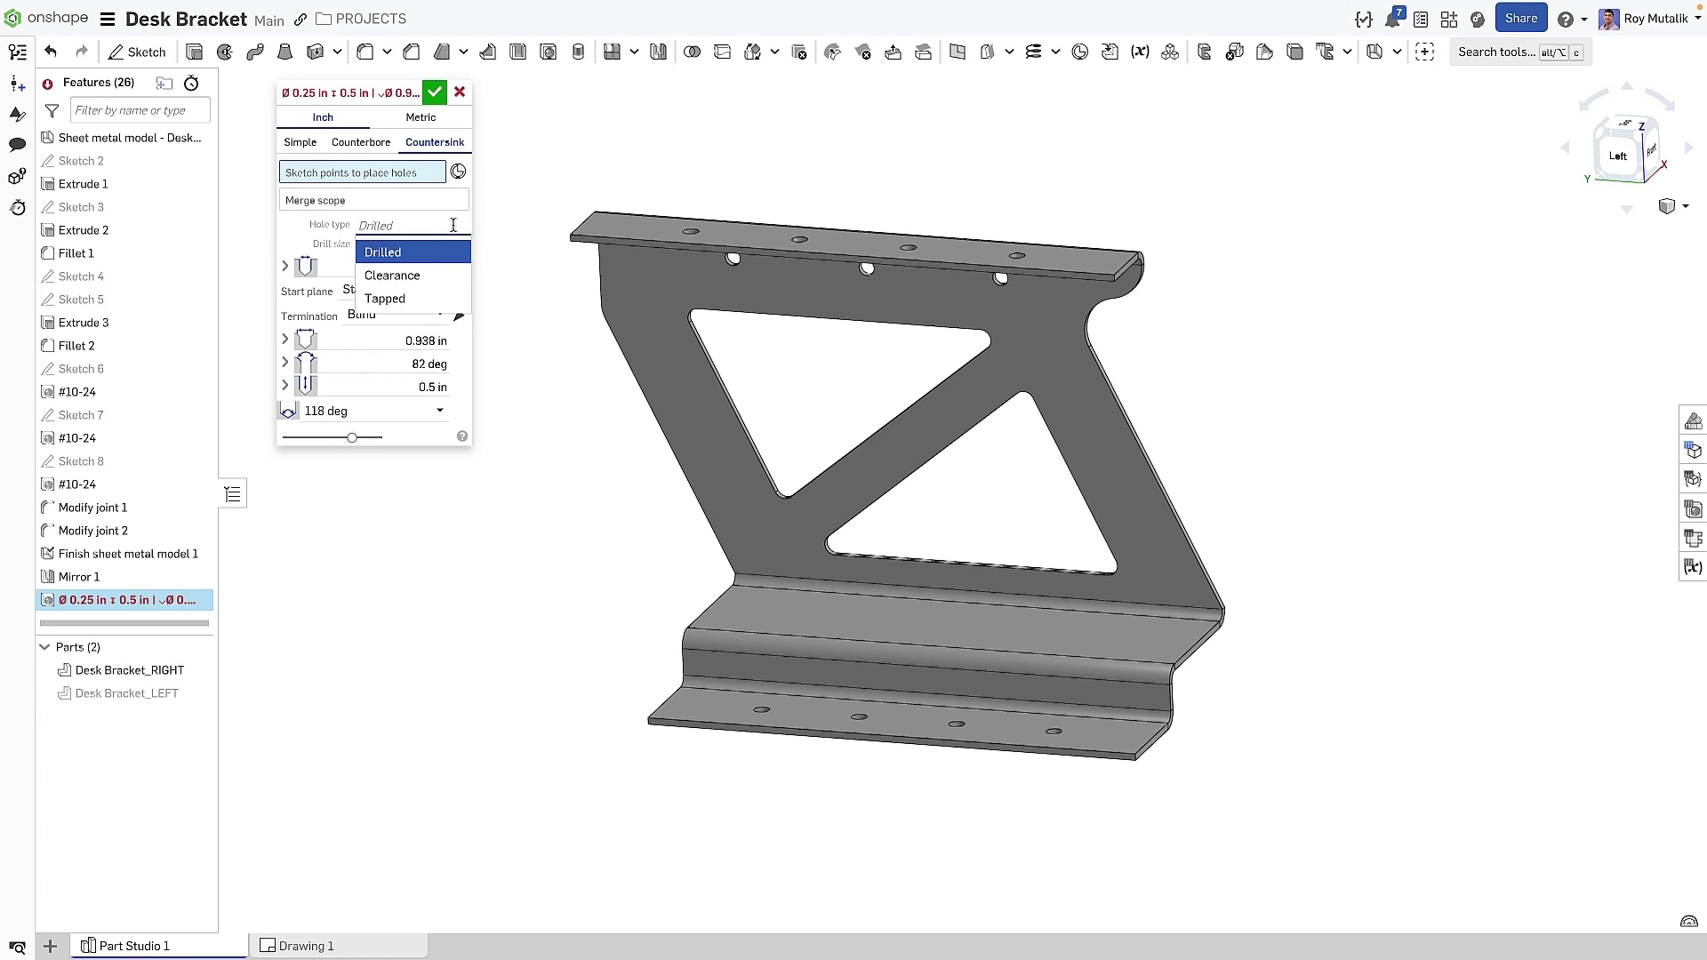
{"action": "left_click", "coordinate": [493, 229]}
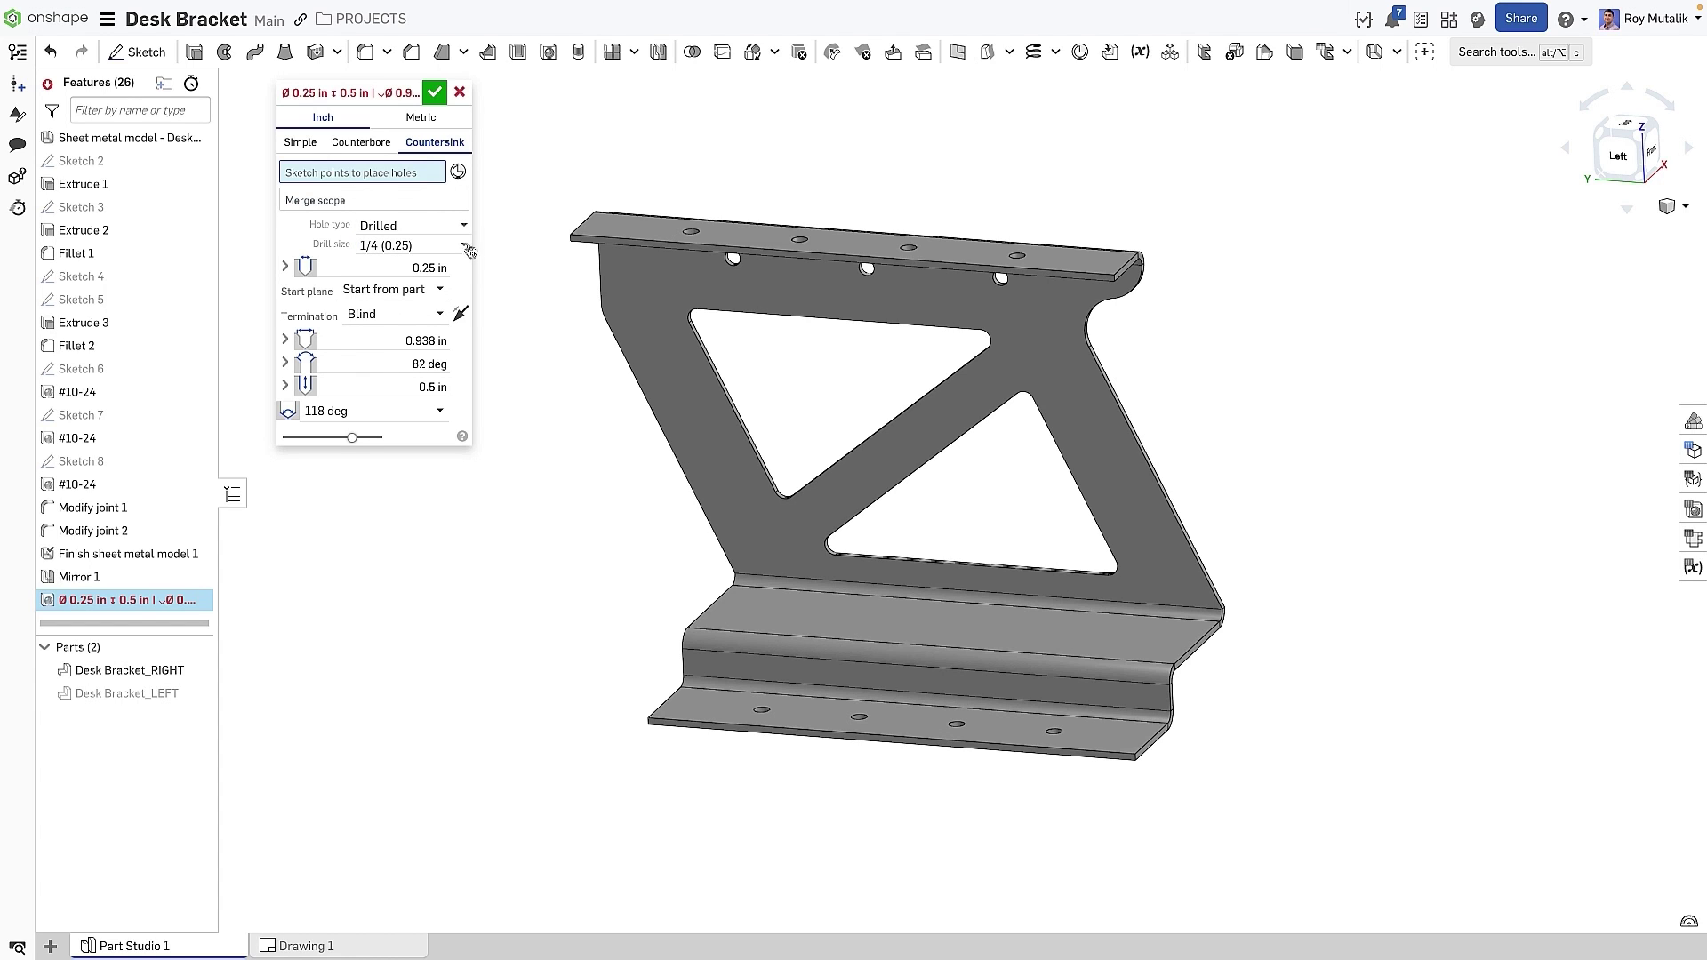
{"action": "left_click", "coordinate": [464, 249]}
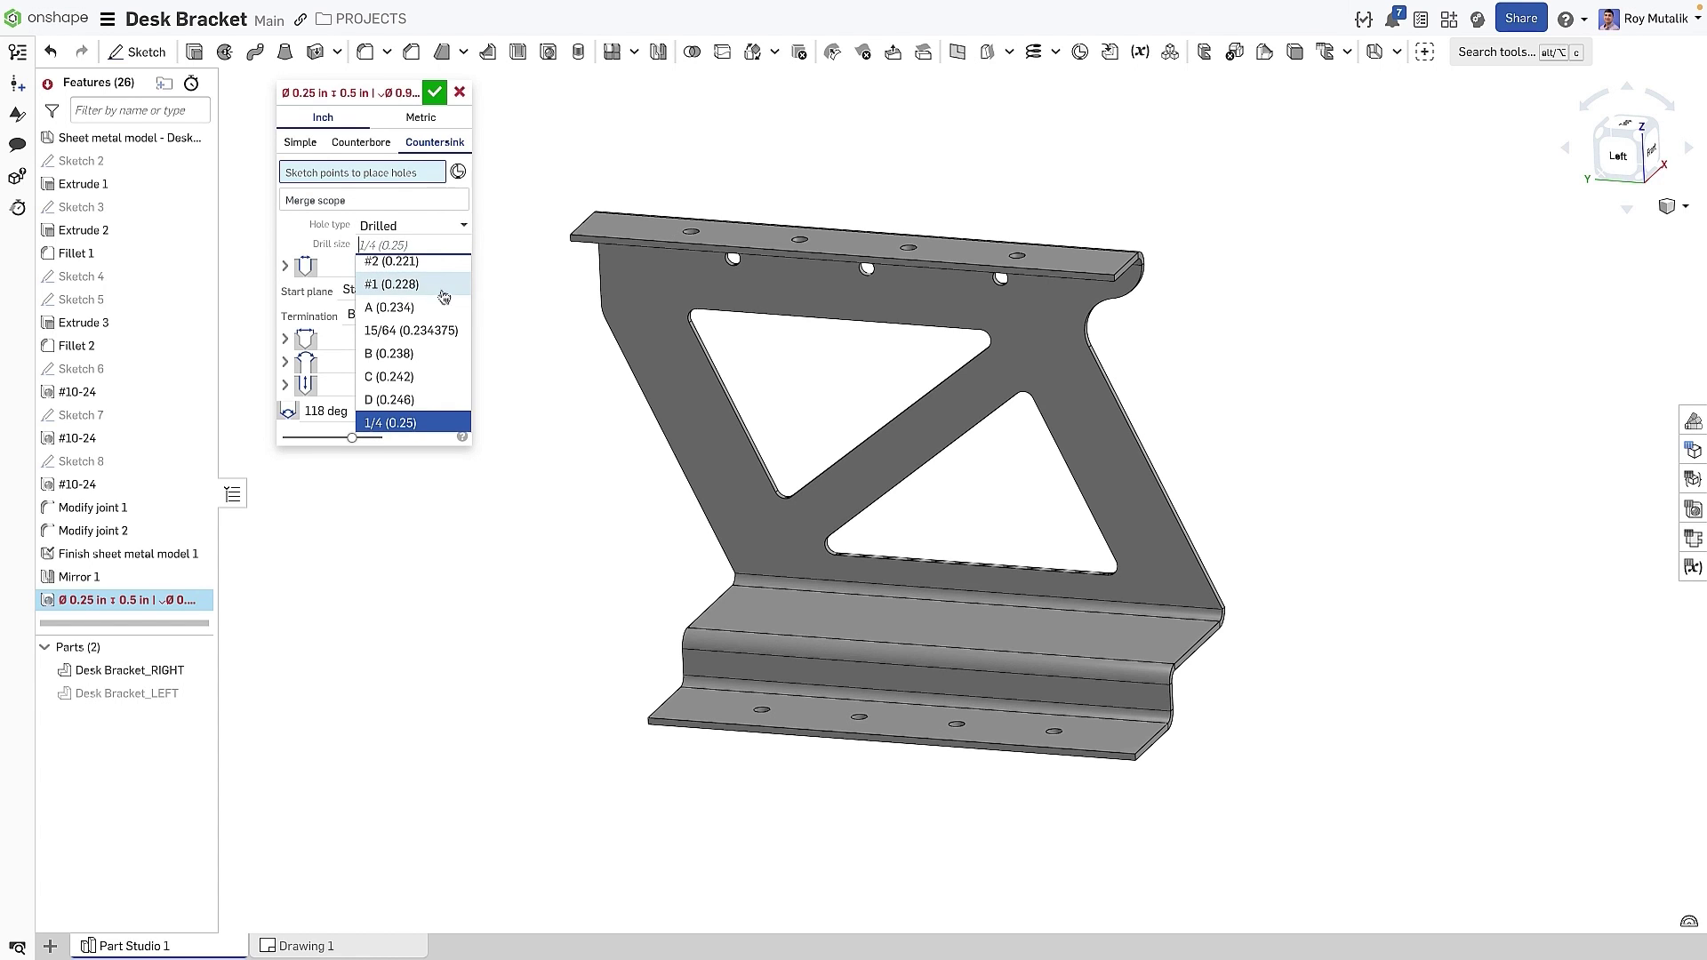
{"action": "scroll", "coordinate": [445, 319], "scroll_direction": "down", "scroll_amount": 1}
{"action": "scroll", "coordinate": [444, 325], "scroll_direction": "down", "scroll_amount": 5}
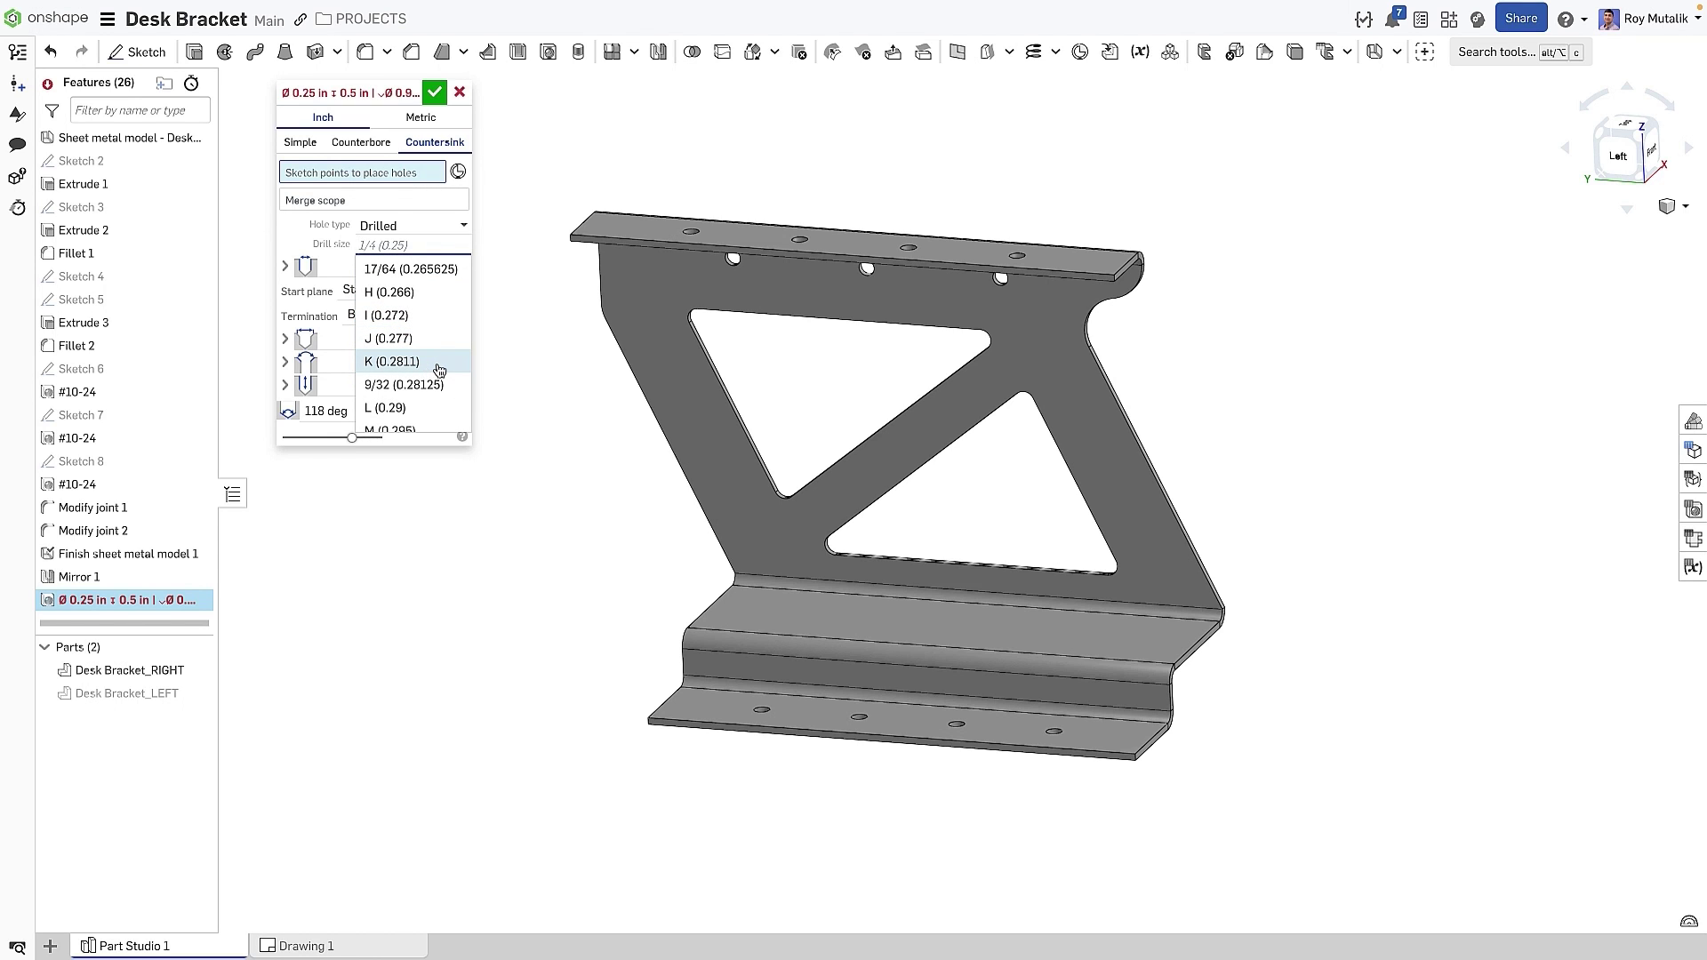
{"action": "left_click", "coordinate": [439, 362]}
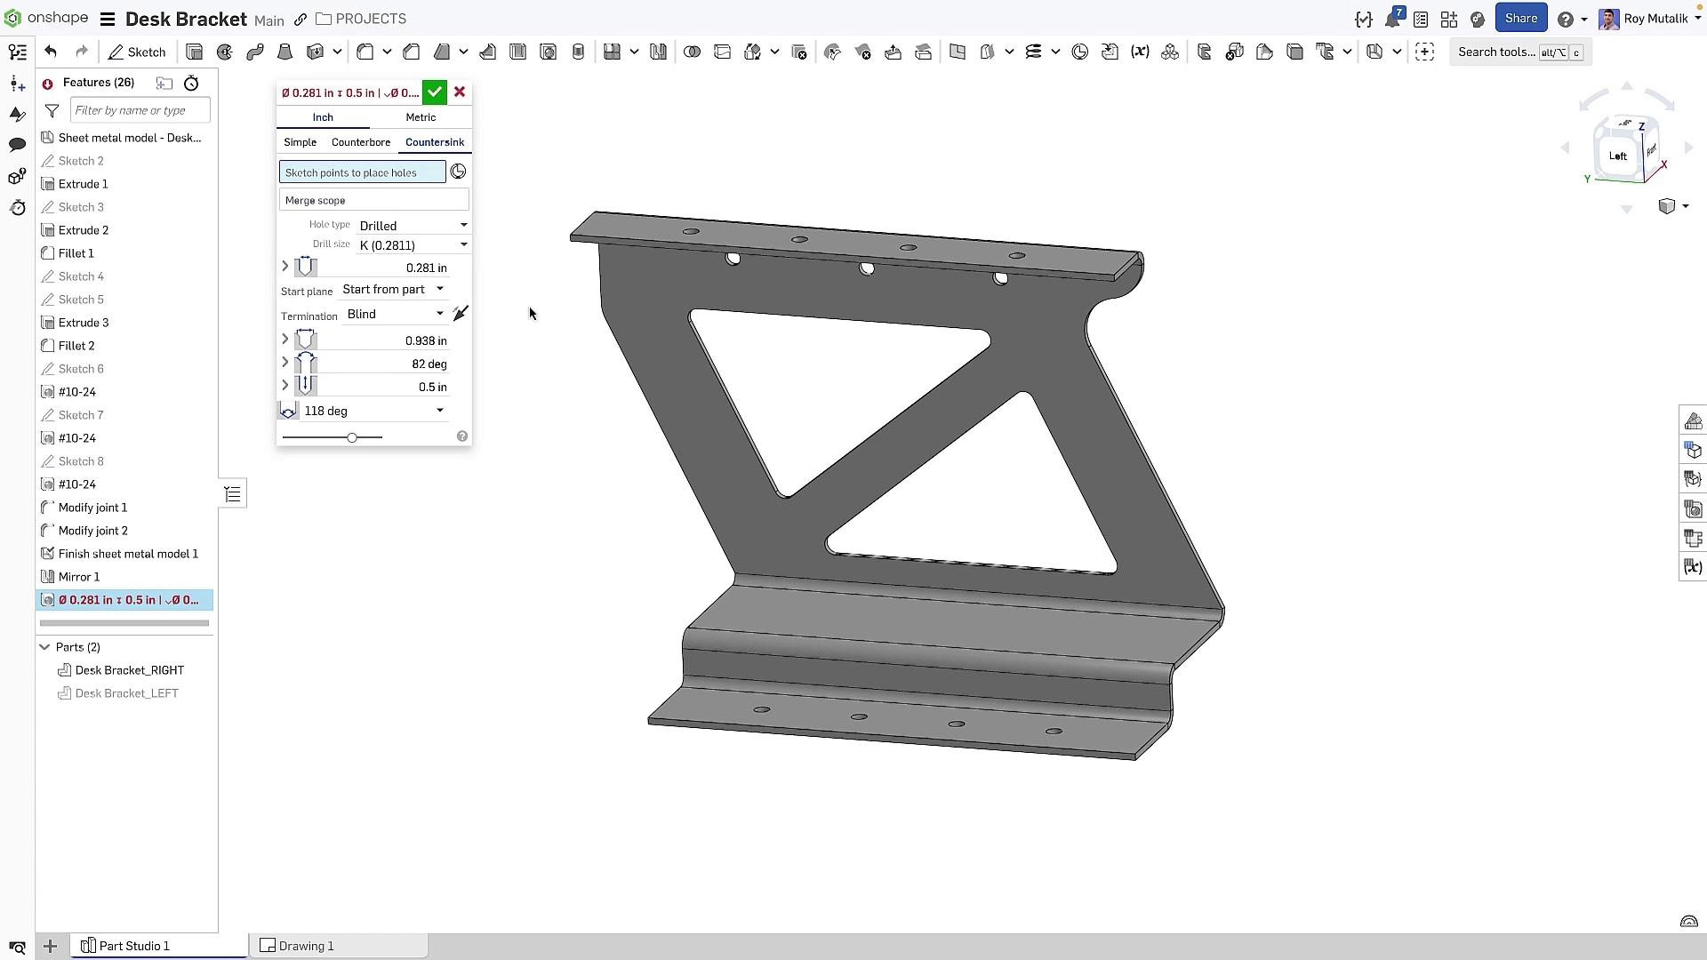
Show the tolerance controls for the hole diameter, countersink diameter, countersink angle and hole depth.
{"action": "left_click", "coordinate": [284, 267]}
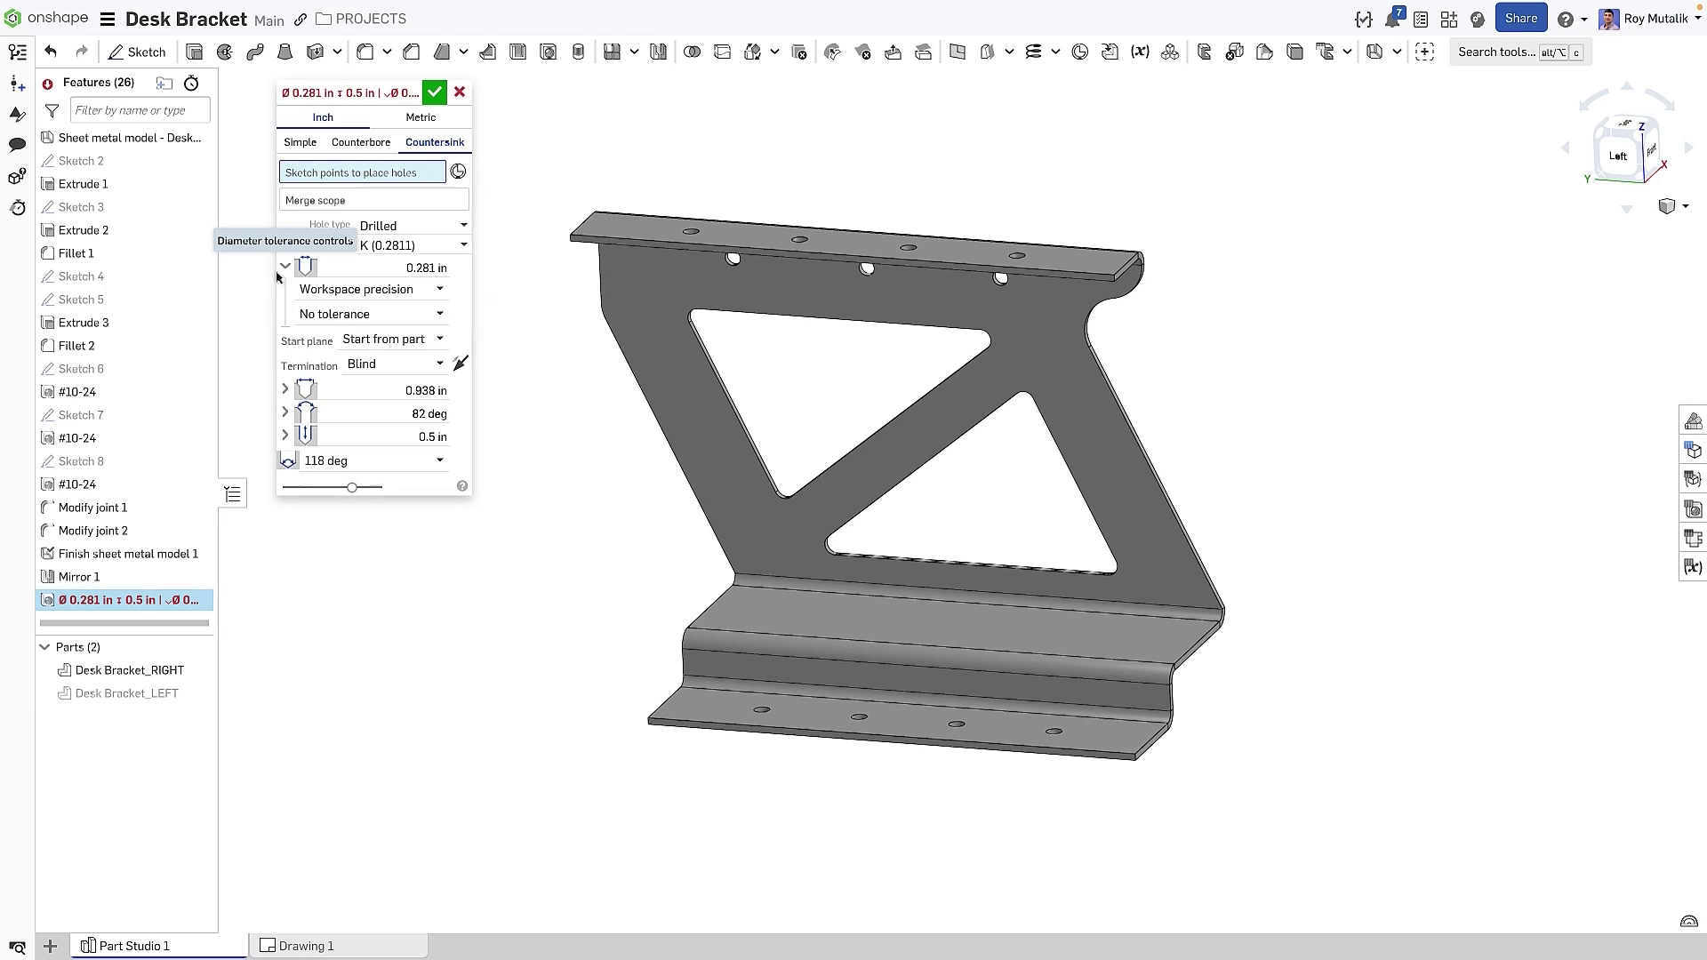
{"action": "left_click", "coordinate": [284, 389]}
{"action": "left_click", "coordinate": [286, 463]}
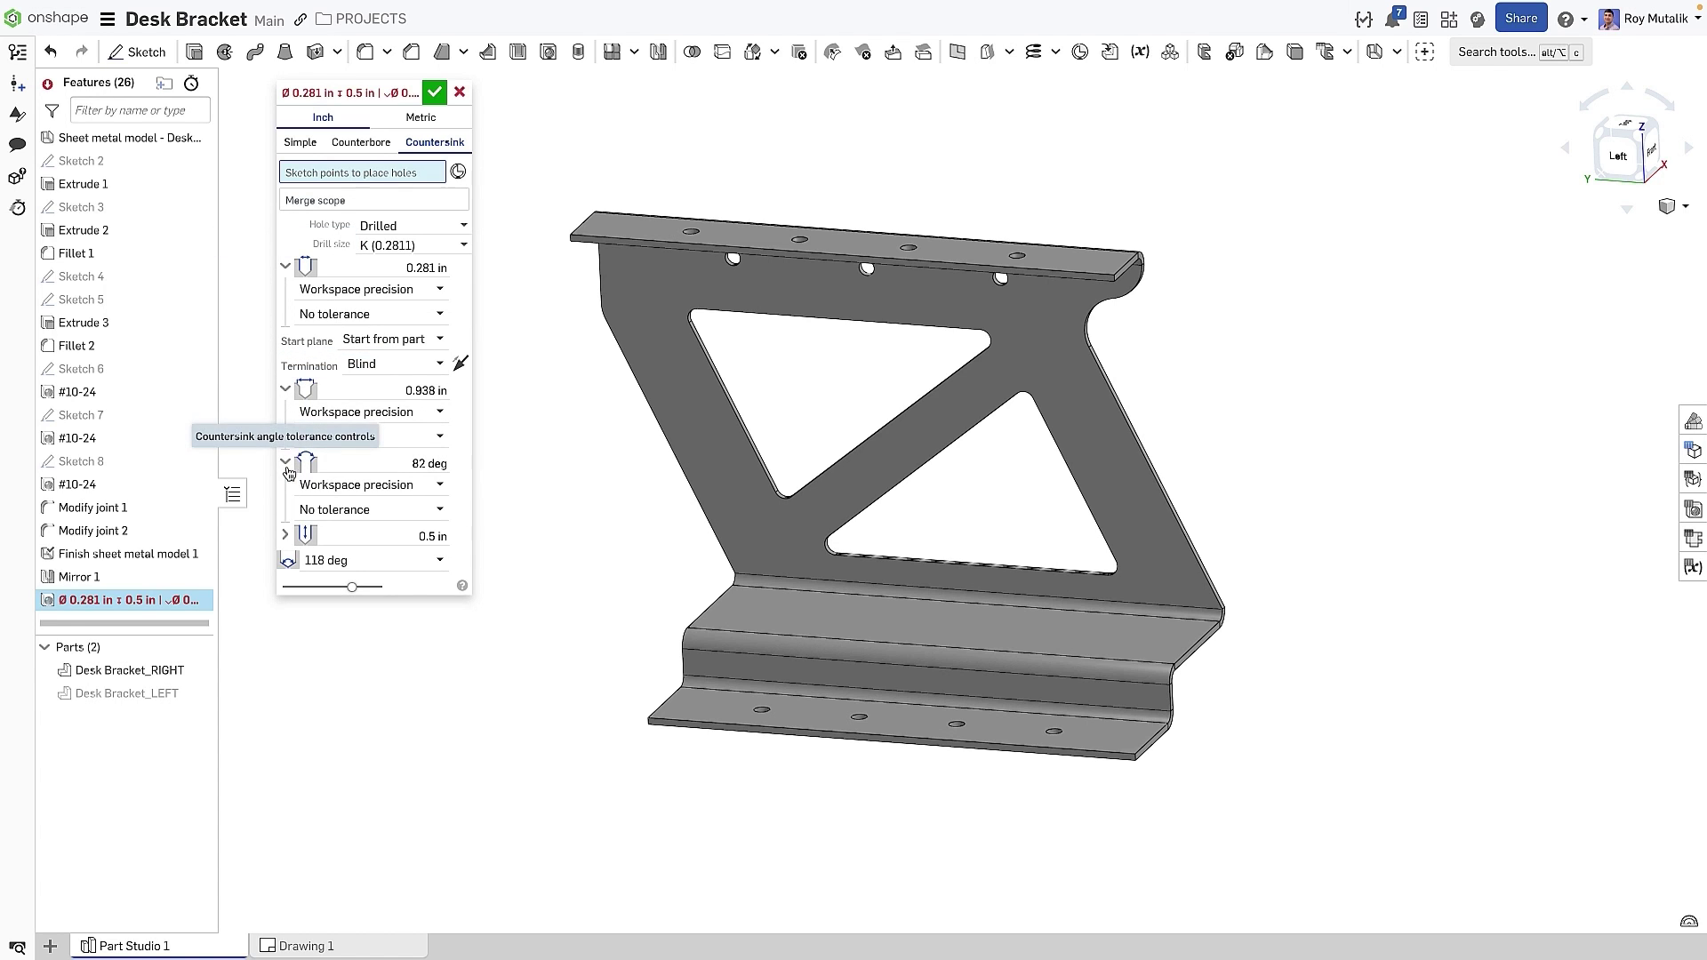
{"action": "left_click", "coordinate": [285, 535]}
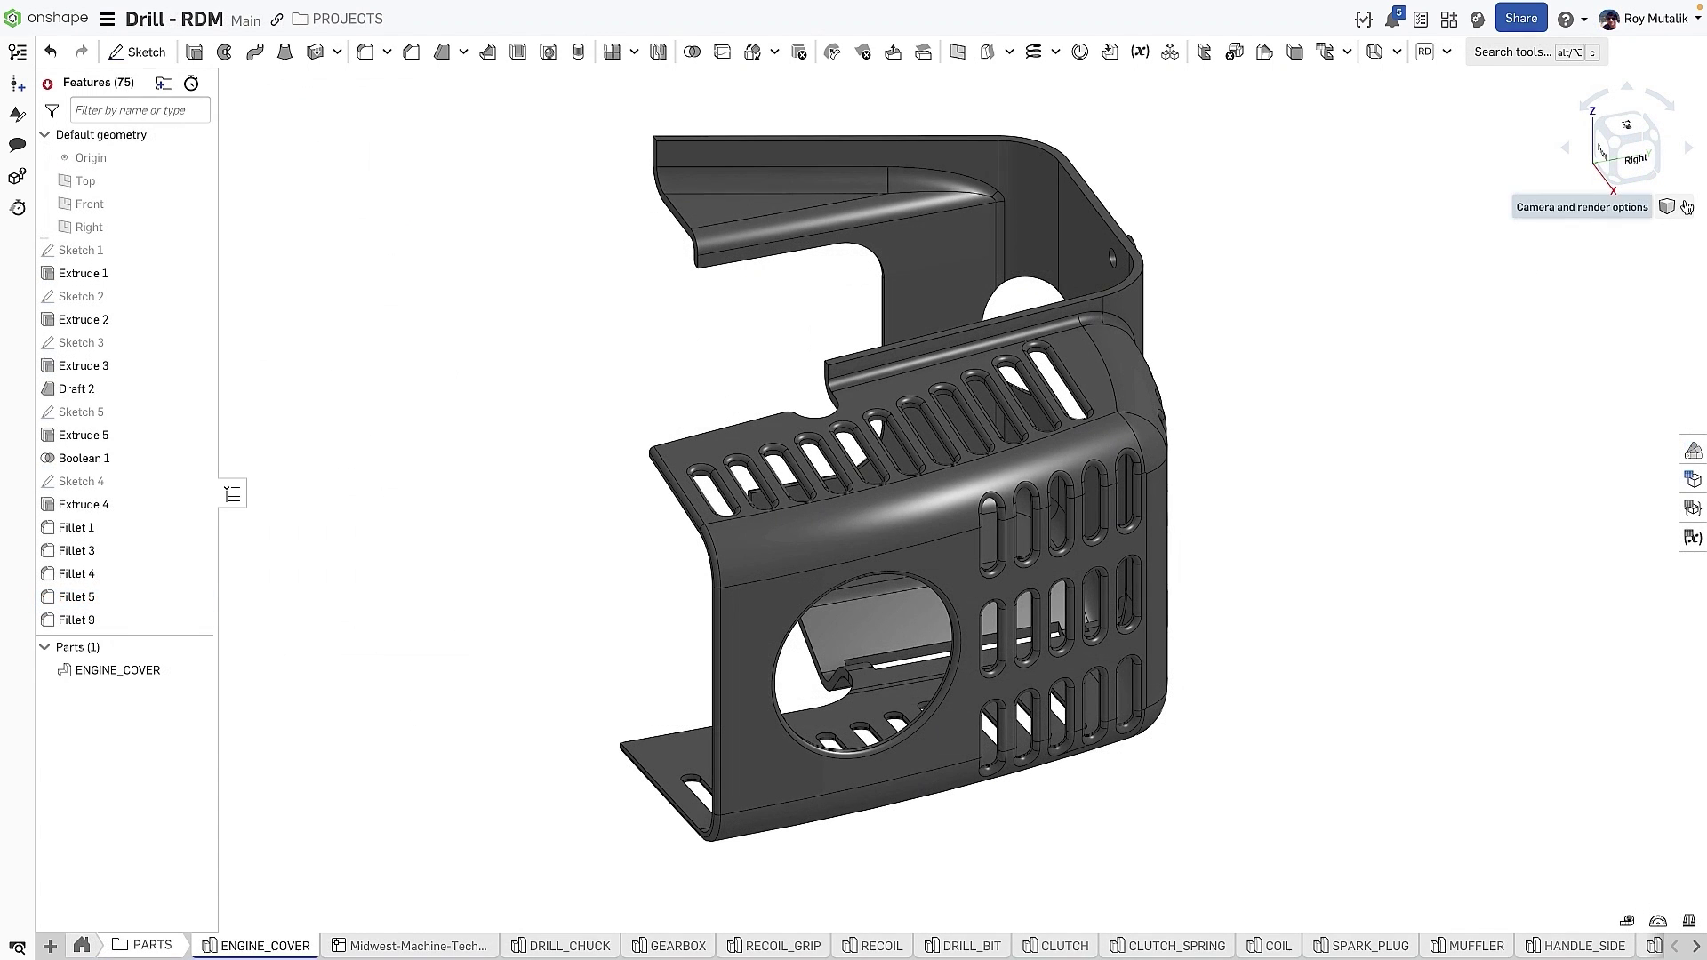
Set Shaded without edges as the default display style in the ENGINE_COVER part studio.
{"action": "left_click", "coordinate": [1687, 208]}
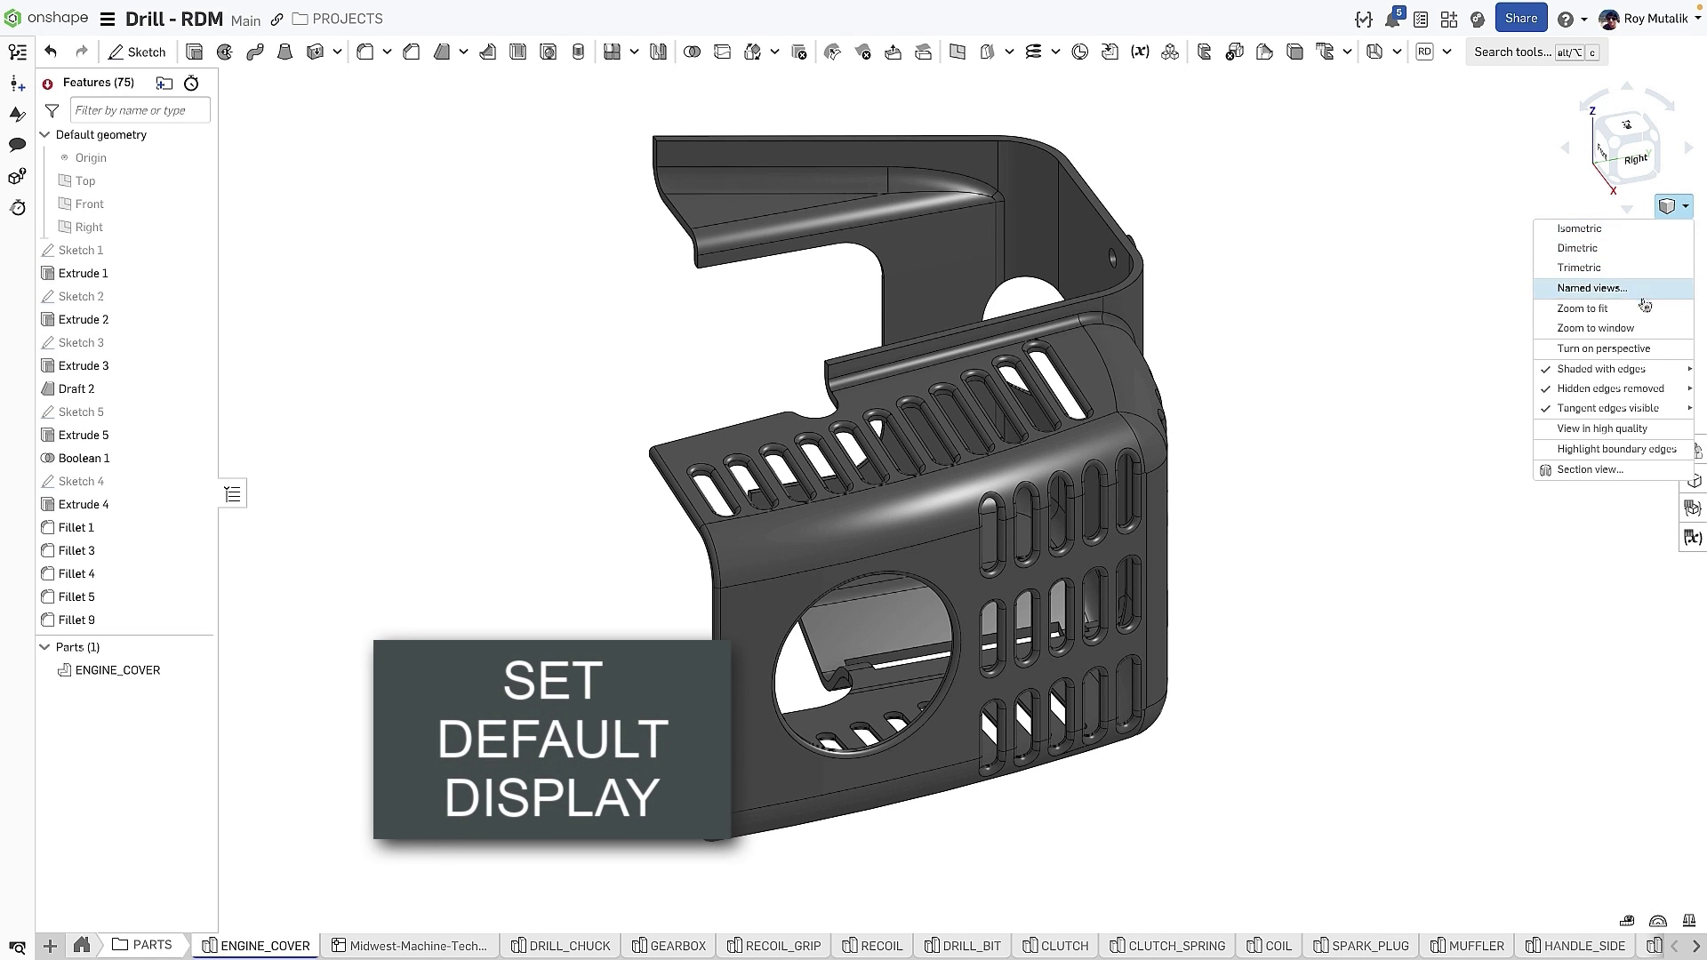
{"action": "mouse_move", "coordinate": [1633, 398]}
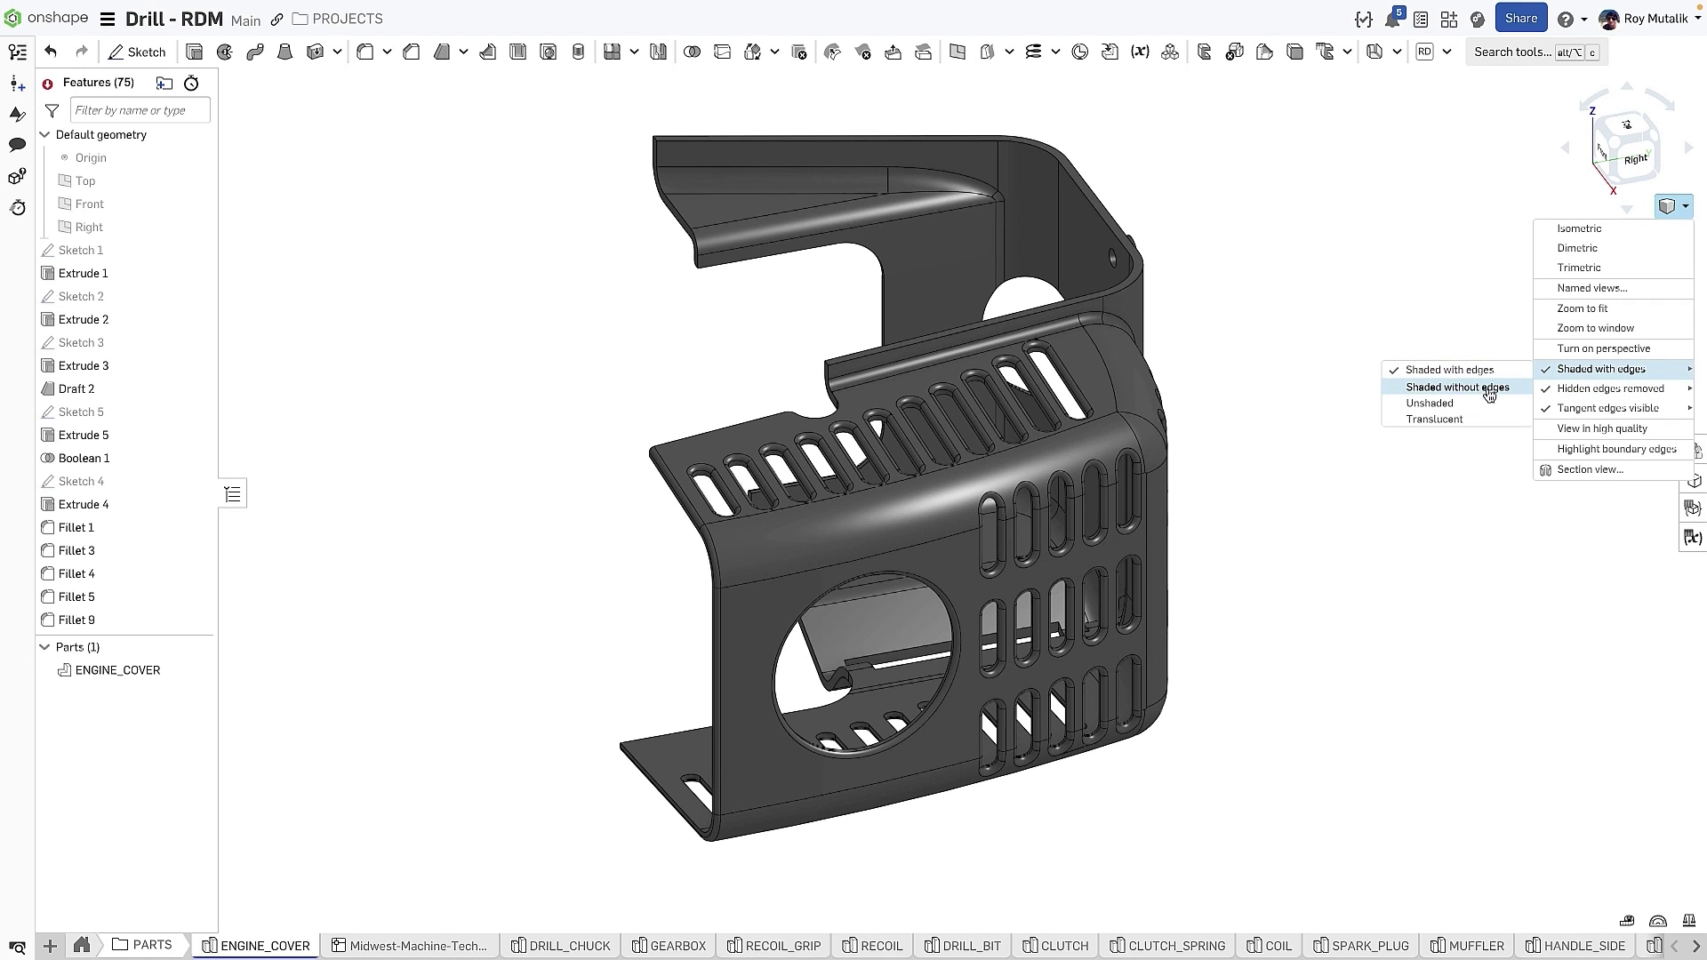
{"action": "mouse_move", "coordinate": [1491, 395]}
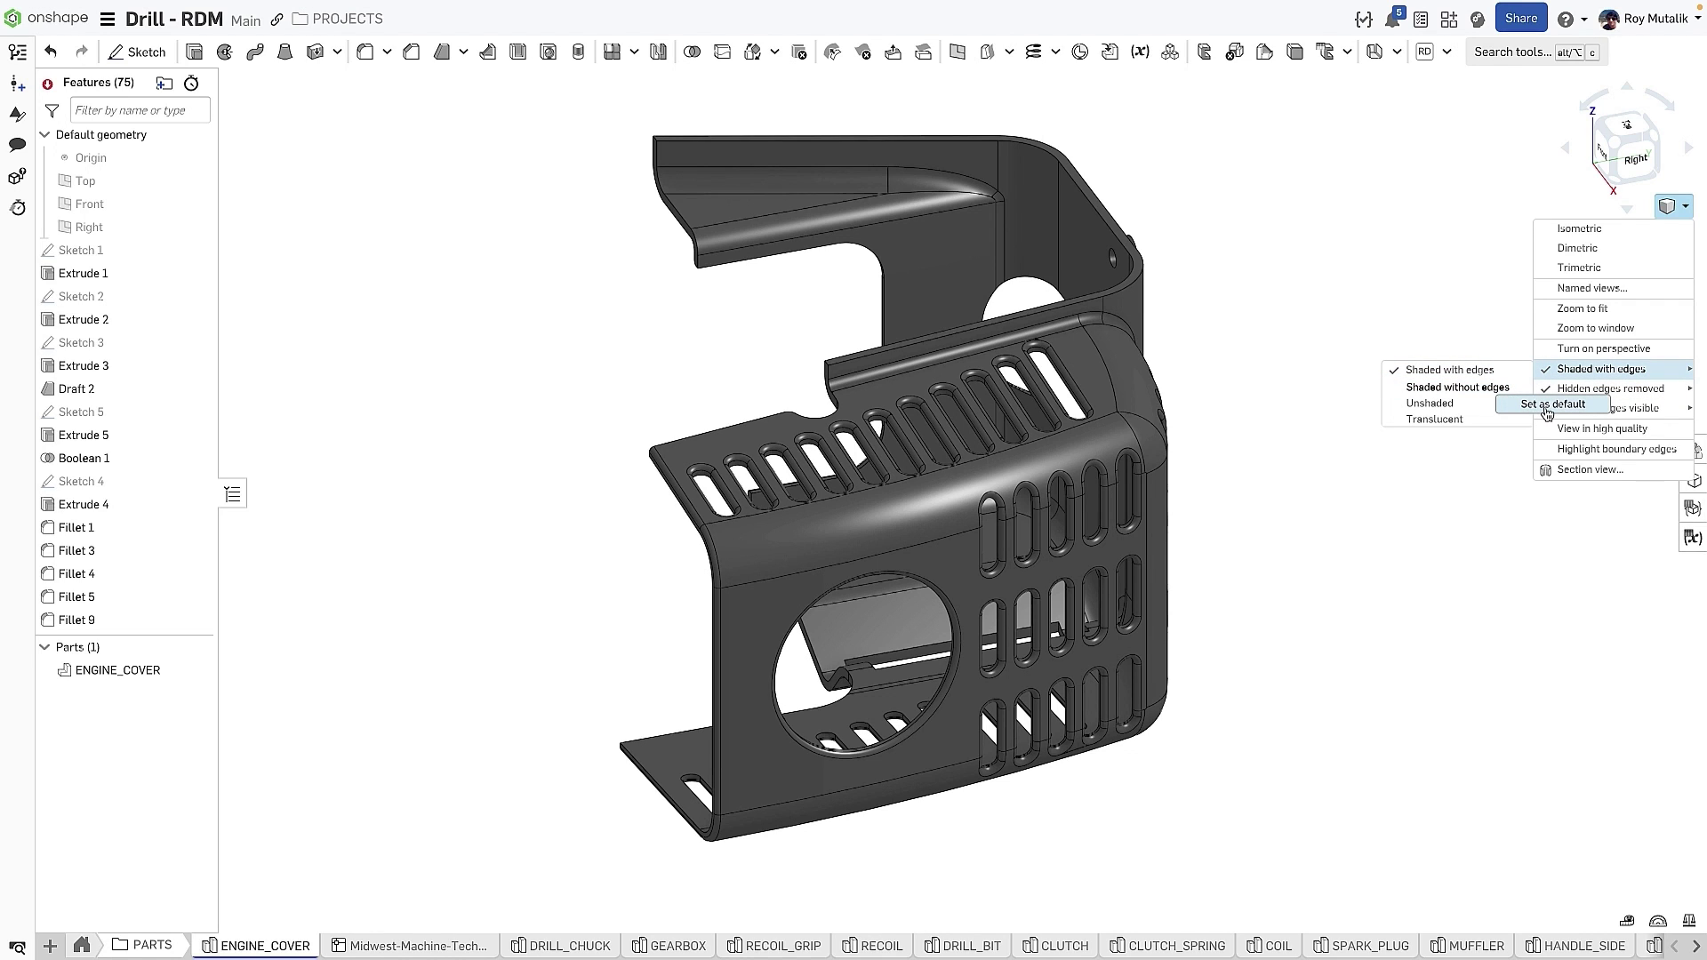
{"action": "left_click", "coordinate": [1551, 404]}
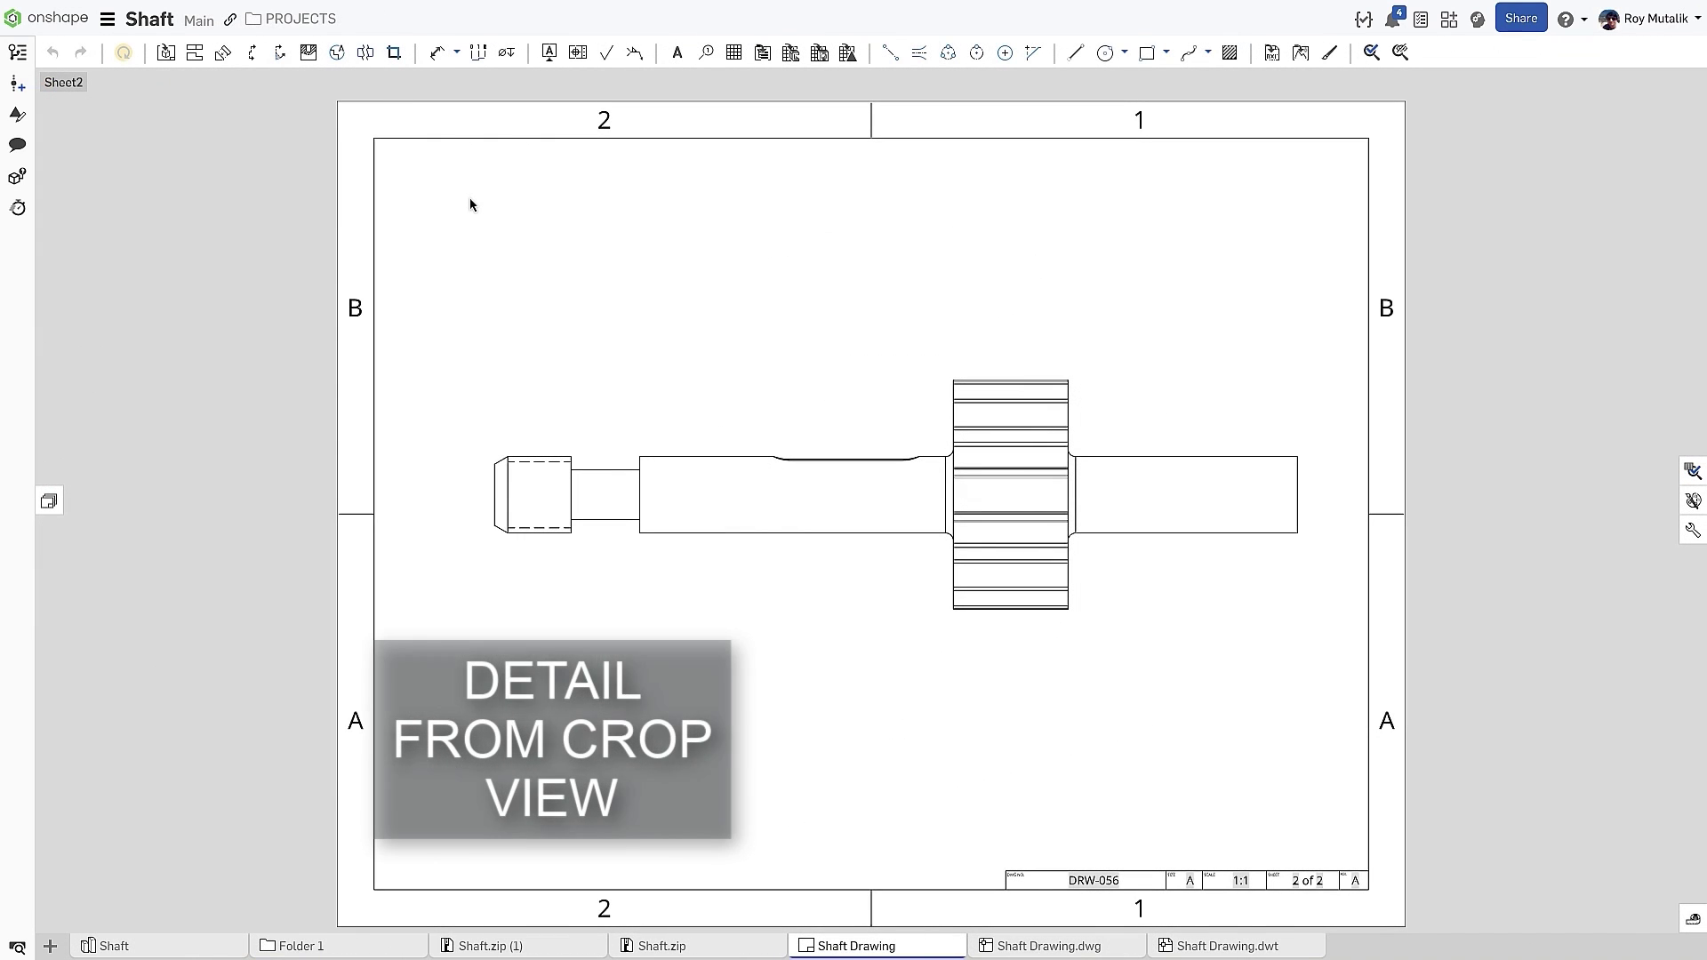
Crop the shaft view to its threaded end and adjoining neck with a closed three-point spline profile.
{"action": "left_click", "coordinate": [394, 52]}
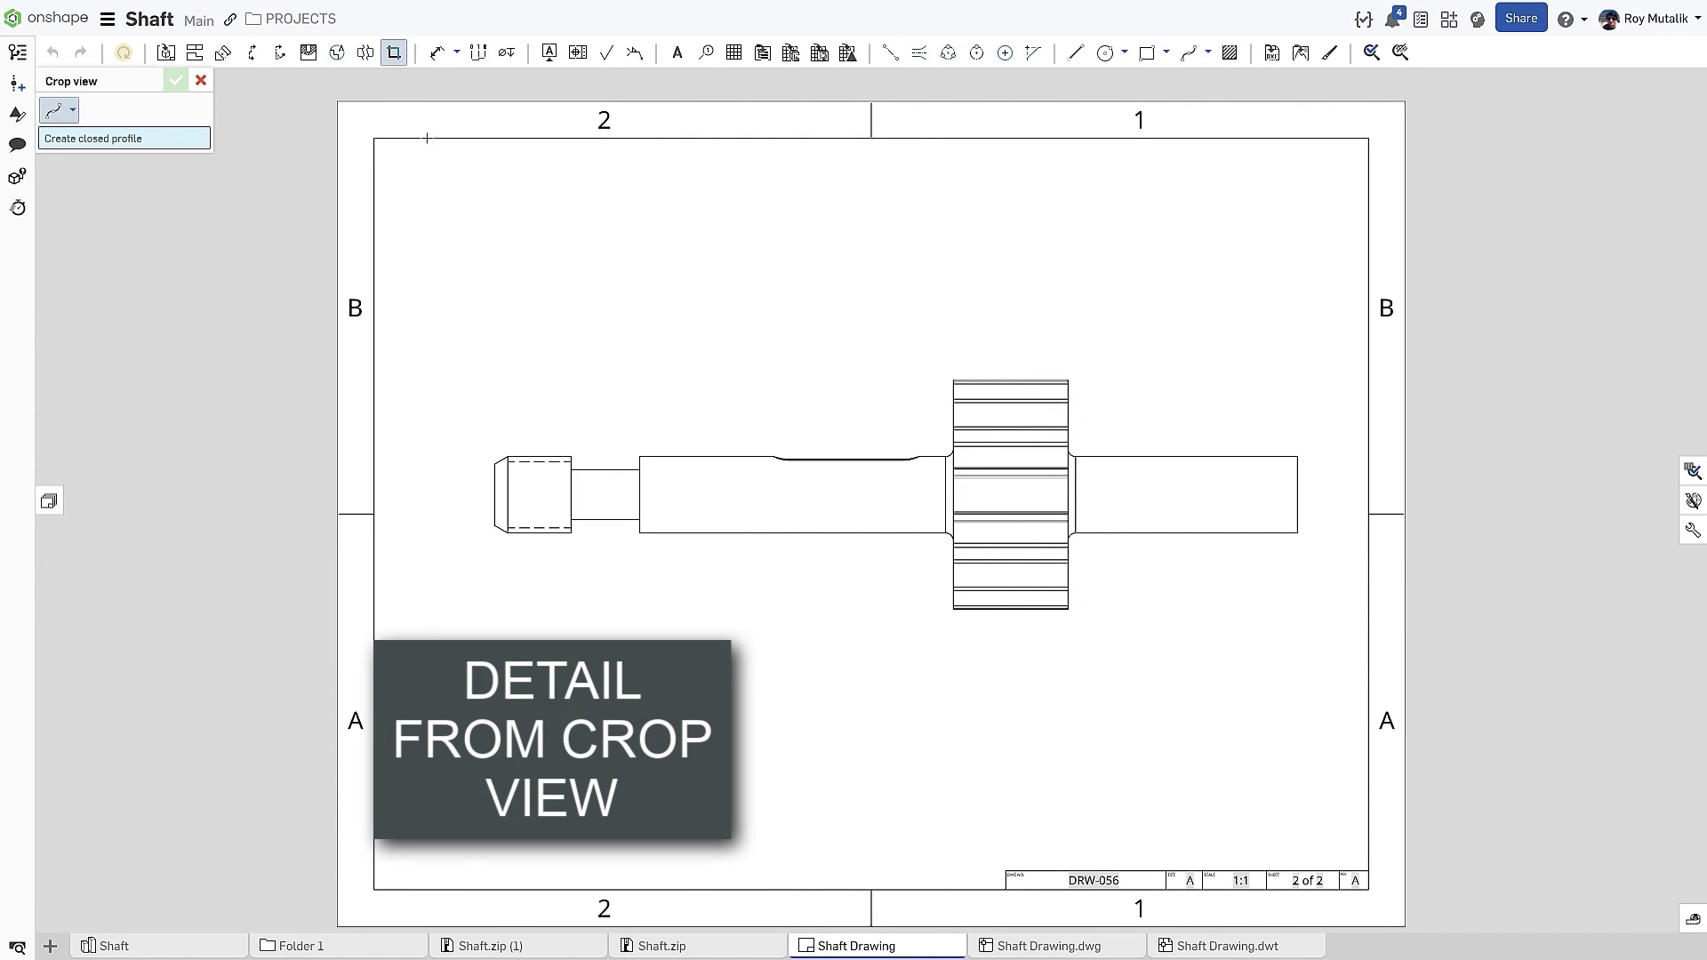
{"action": "left_click", "coordinate": [584, 360]}
{"action": "left_click", "coordinate": [702, 534]}
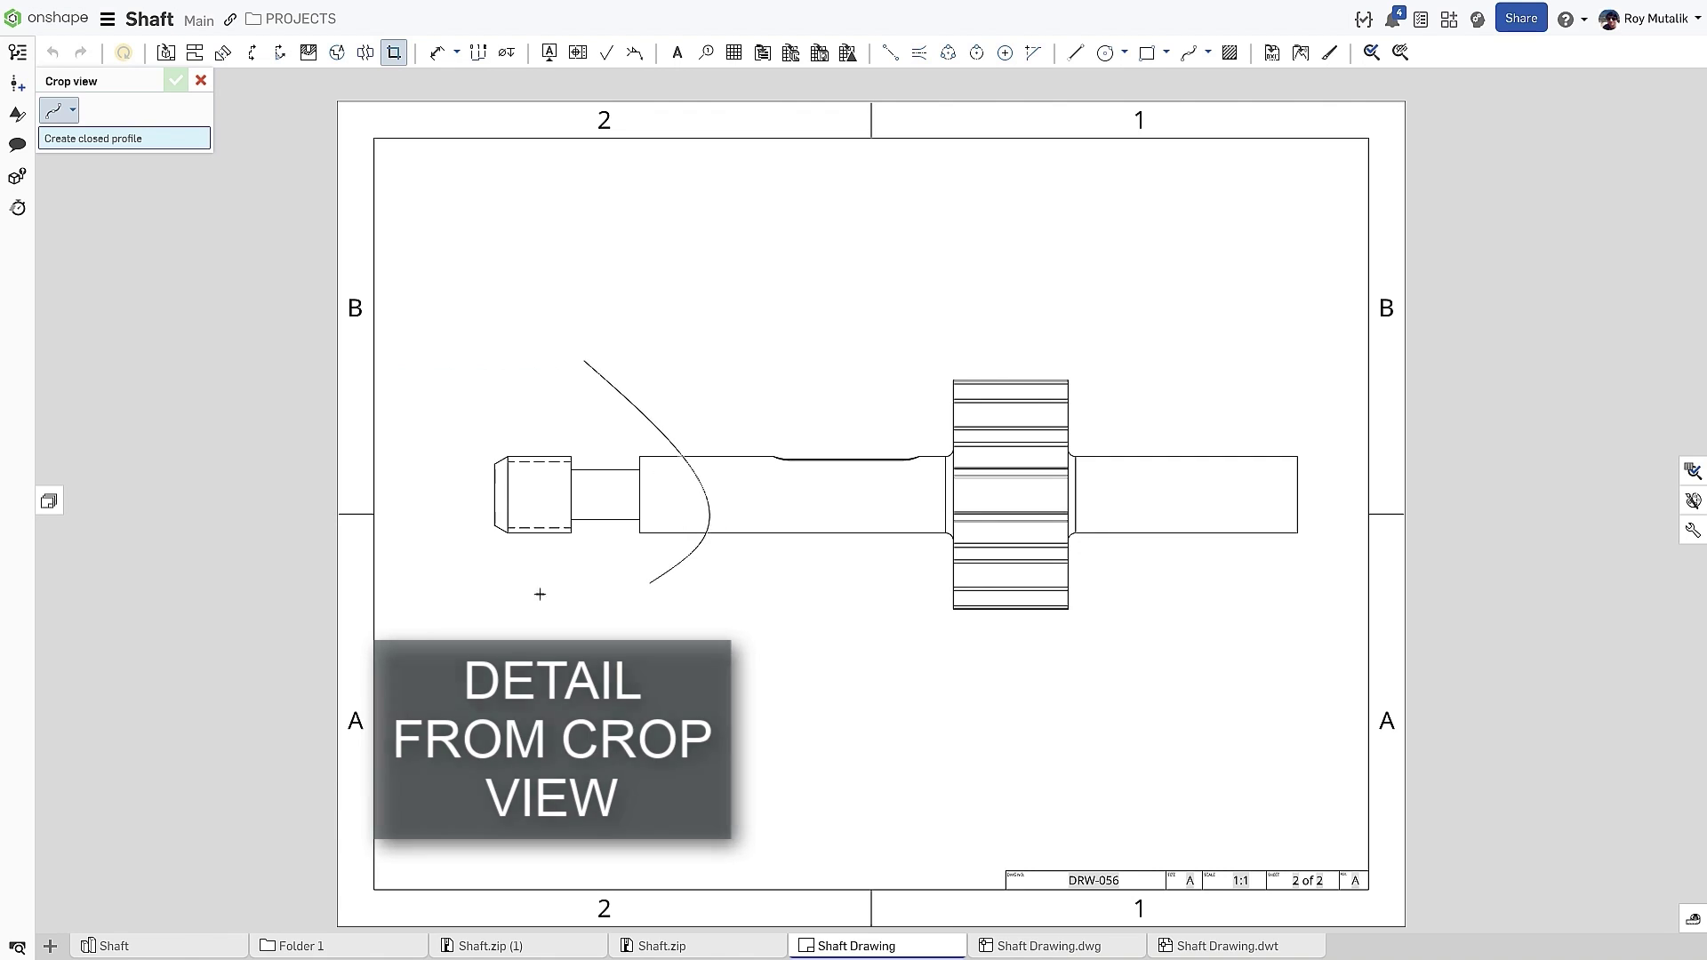
{"action": "left_click", "coordinate": [427, 596]}
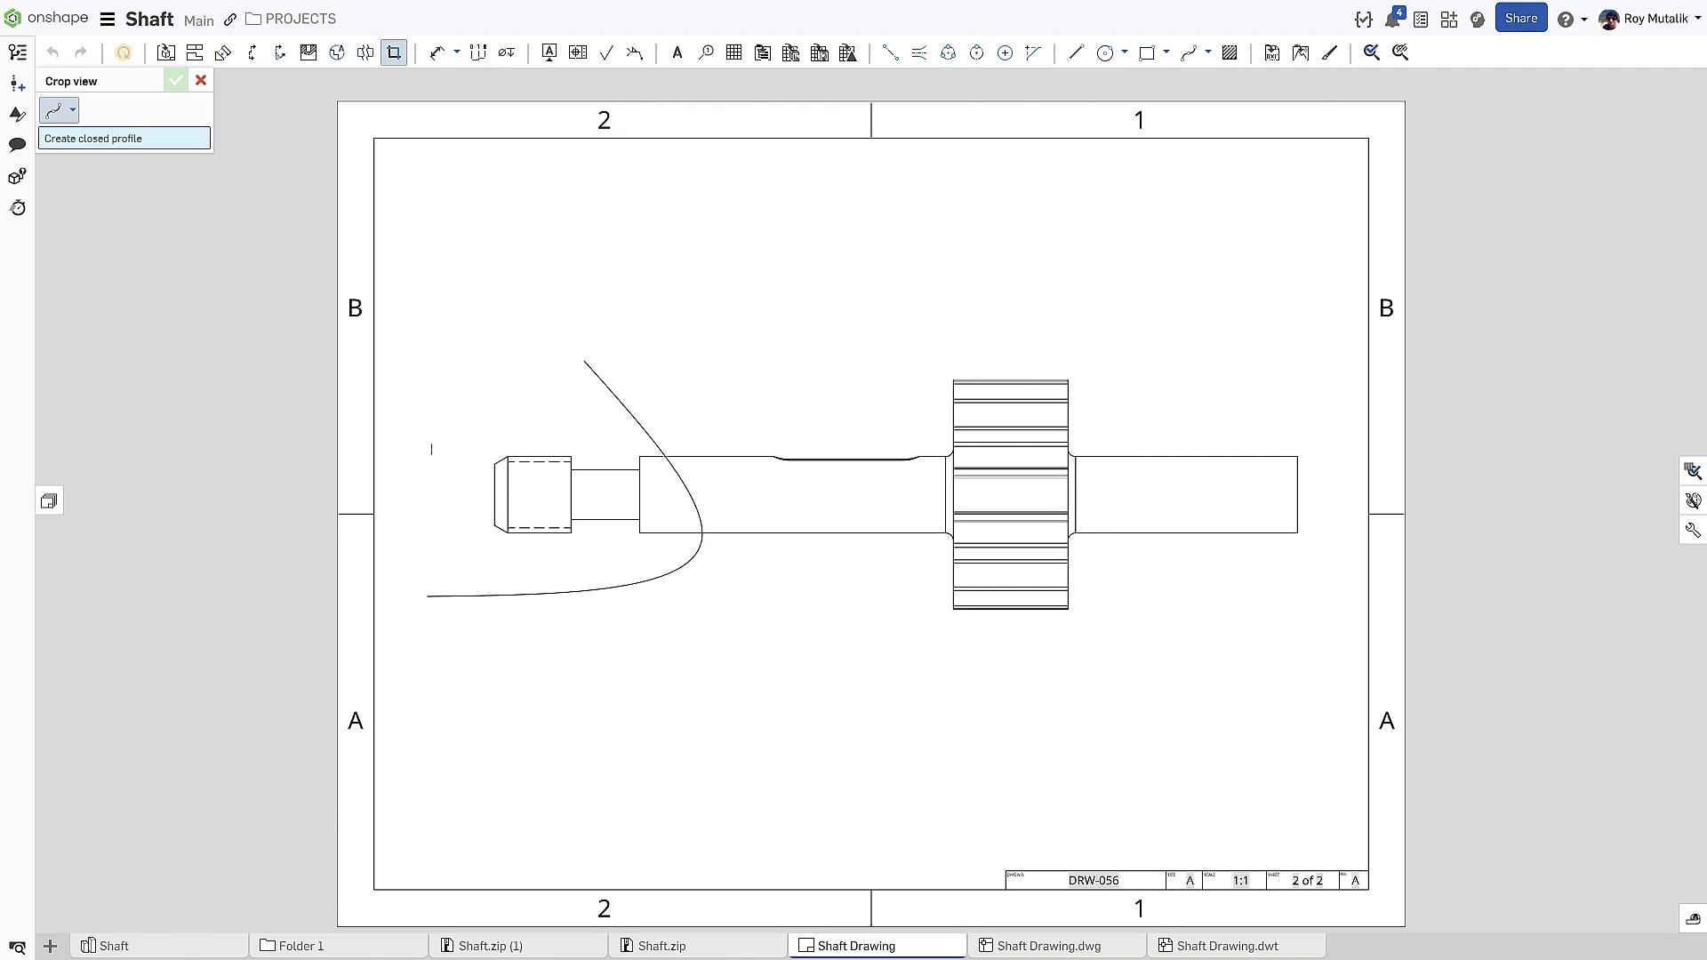
{"action": "left_click", "coordinate": [584, 360]}
{"action": "left_click", "coordinate": [176, 81]}
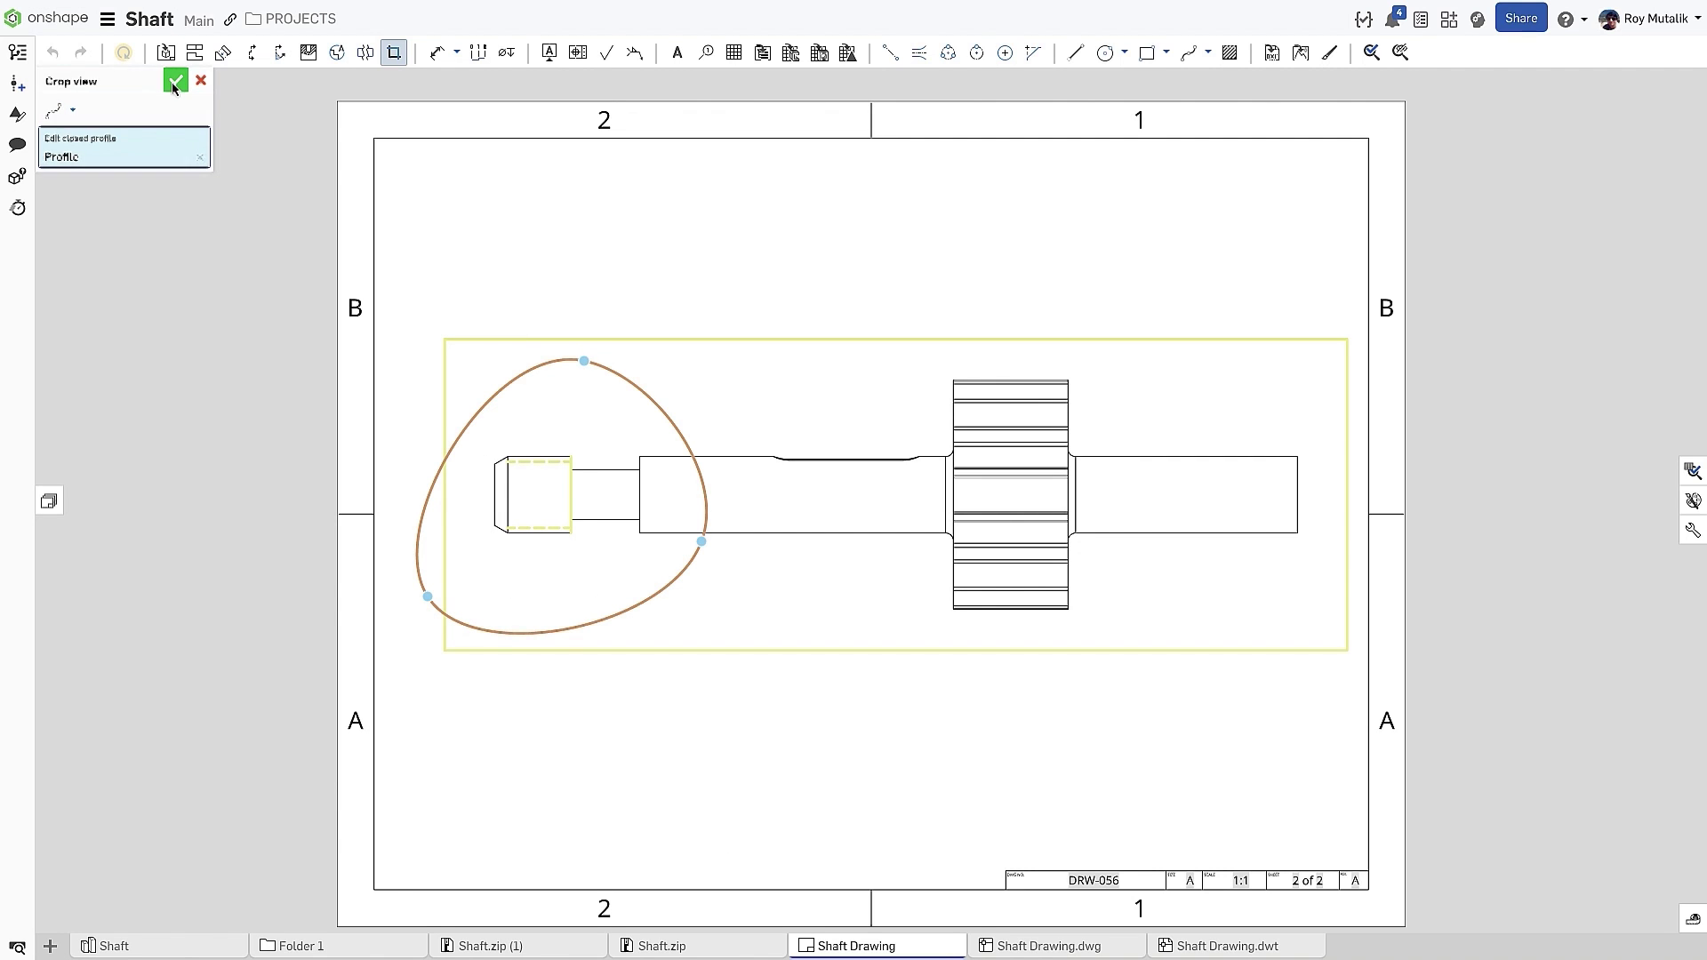
Create circular detail view B around the upper chamfered corner of the cropped shaft view.
{"action": "left_click", "coordinate": [338, 54]}
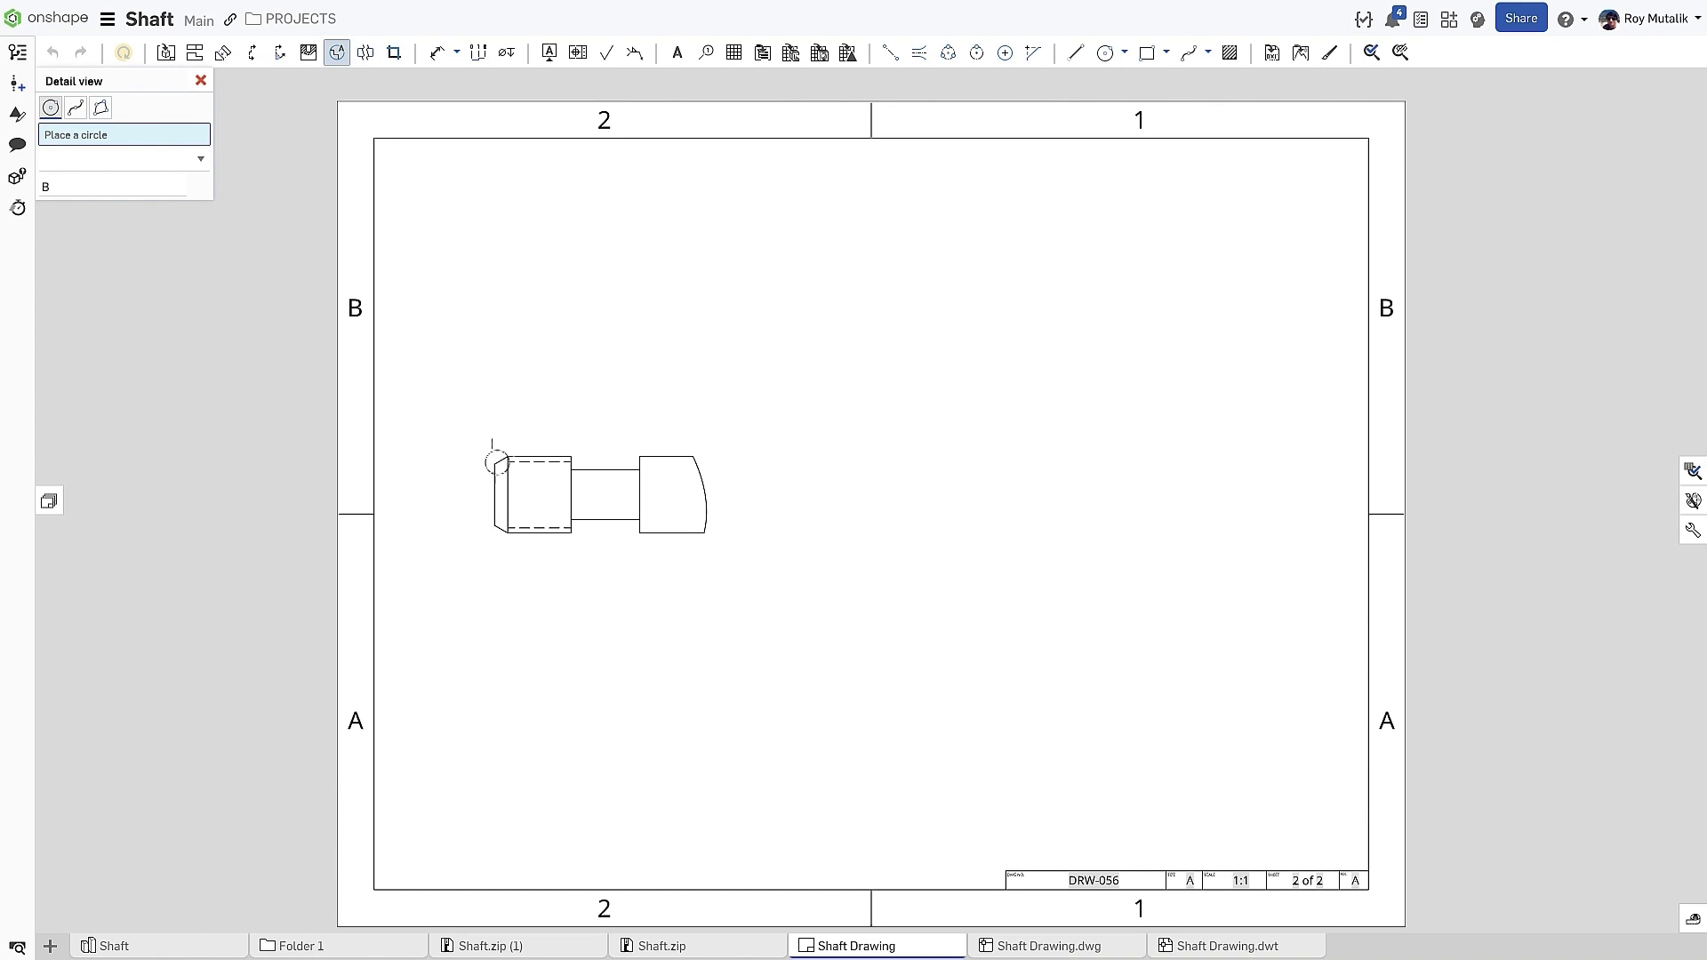
{"action": "left_click", "coordinate": [497, 462]}
{"action": "left_click", "coordinate": [508, 422]}
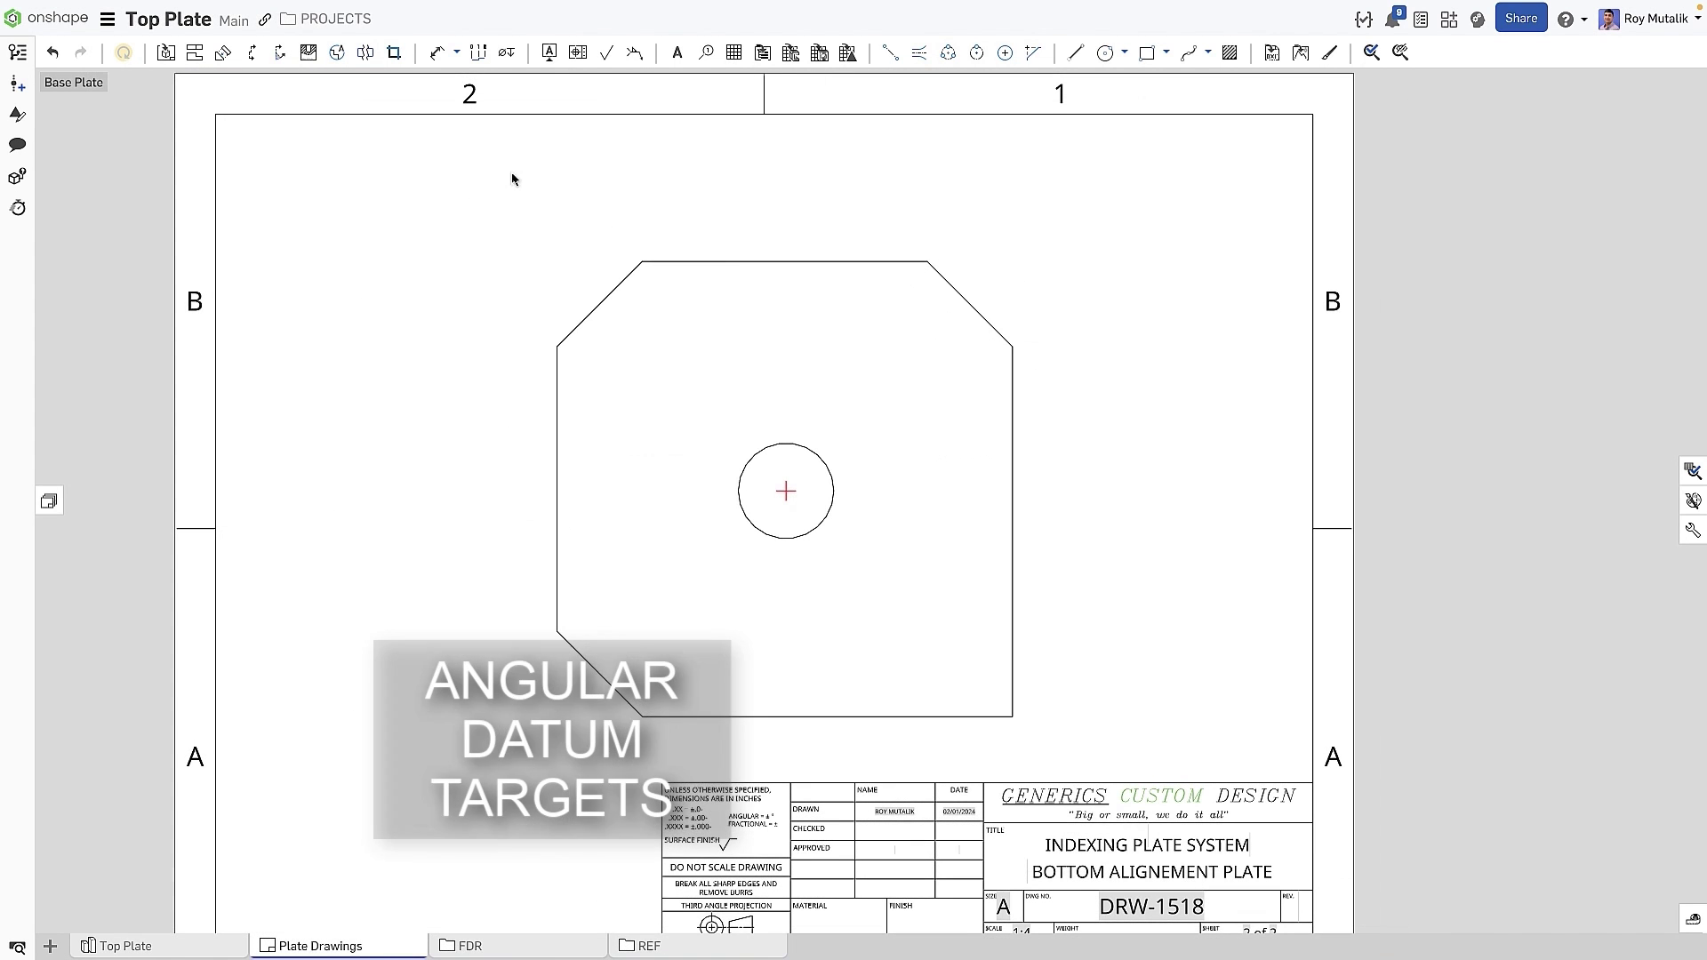
Place a 1.000 in diameter circular datum target A1 right of the plate's central hole, with its label outside the upper-right corner.
{"action": "left_click", "coordinate": [549, 52]}
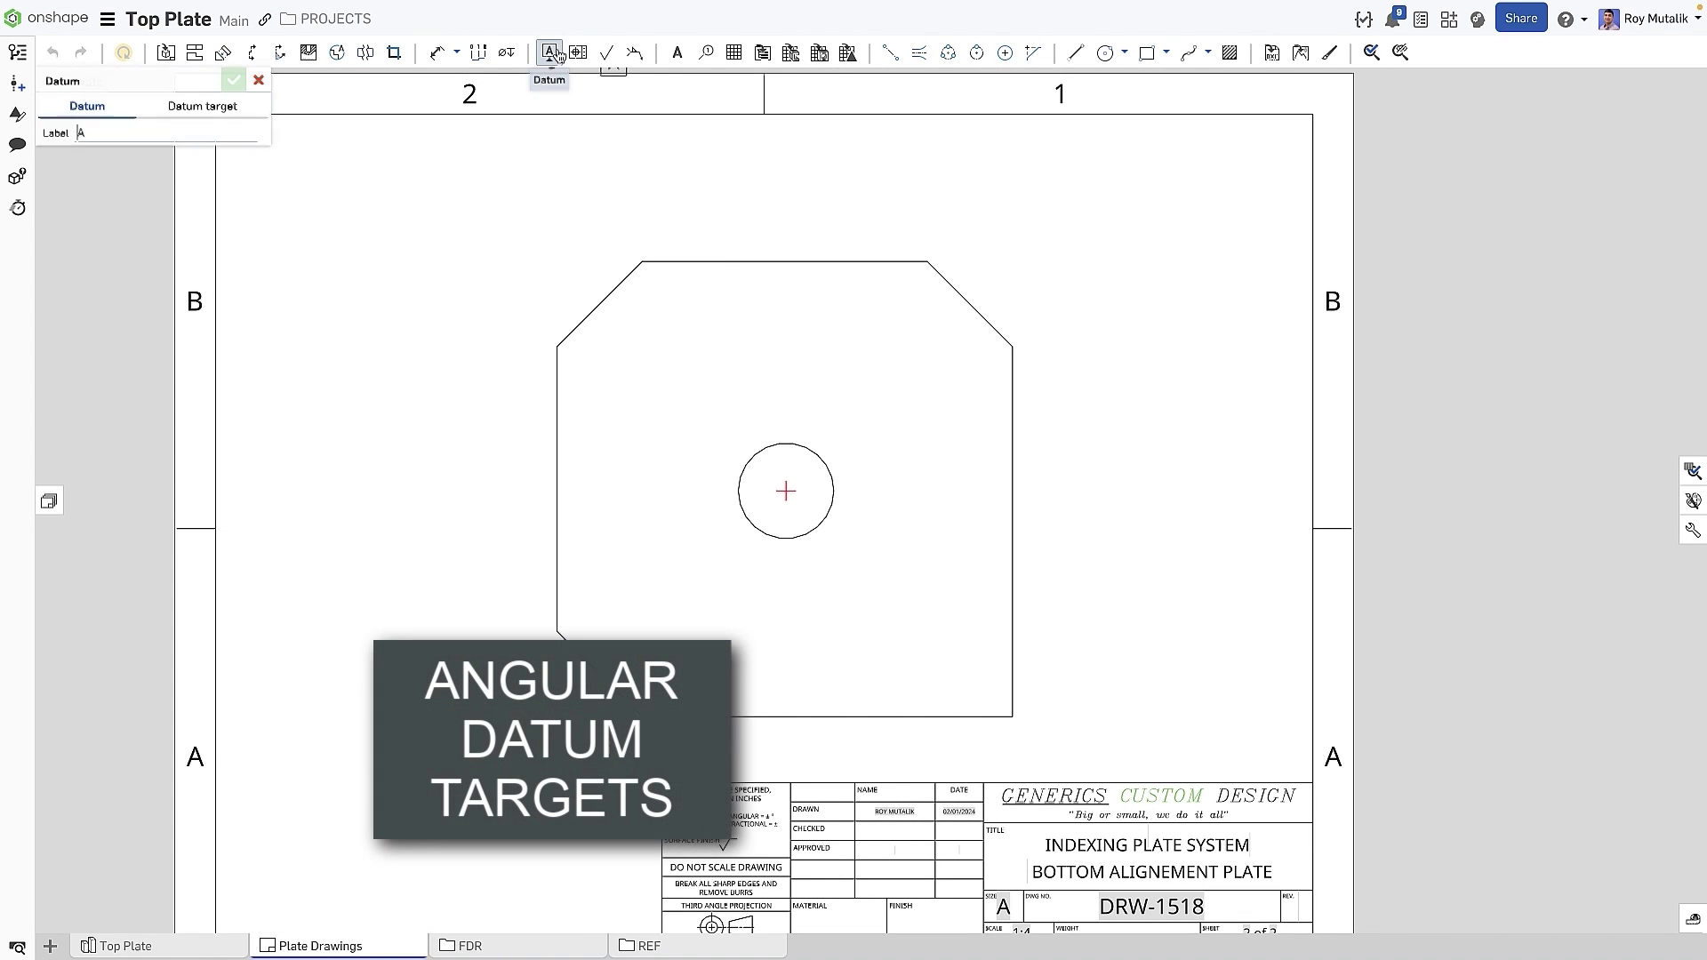
{"action": "left_click", "coordinate": [222, 108]}
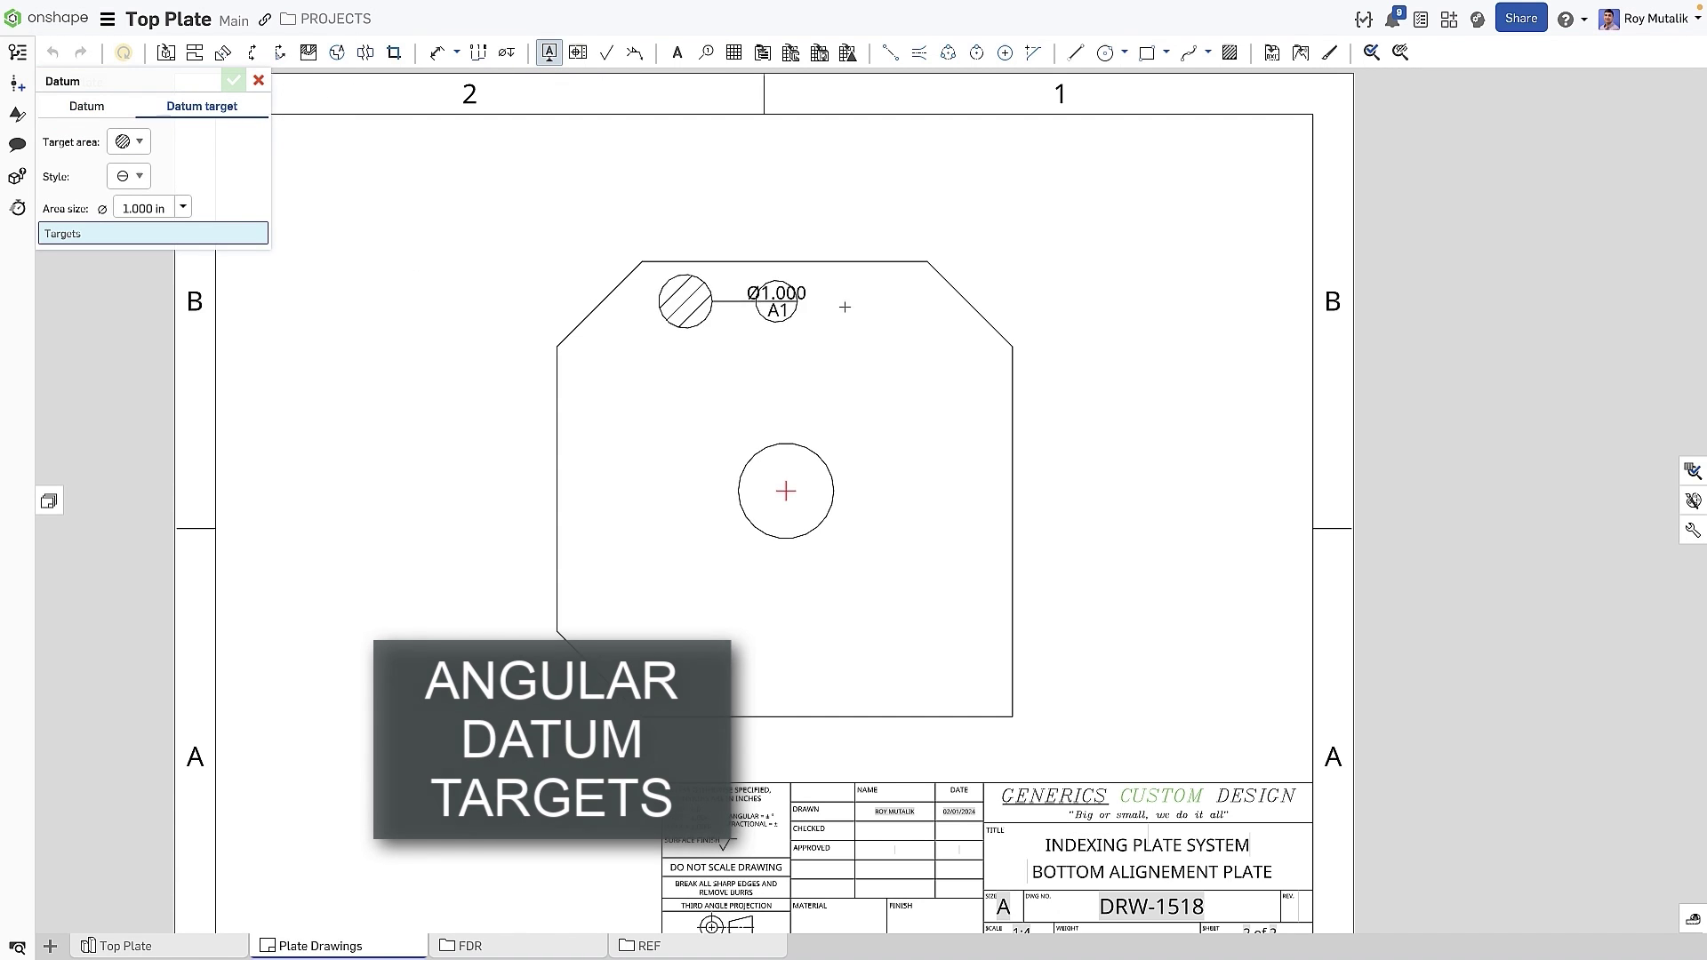
{"action": "left_click", "coordinate": [916, 446]}
{"action": "left_click", "coordinate": [1093, 282]}
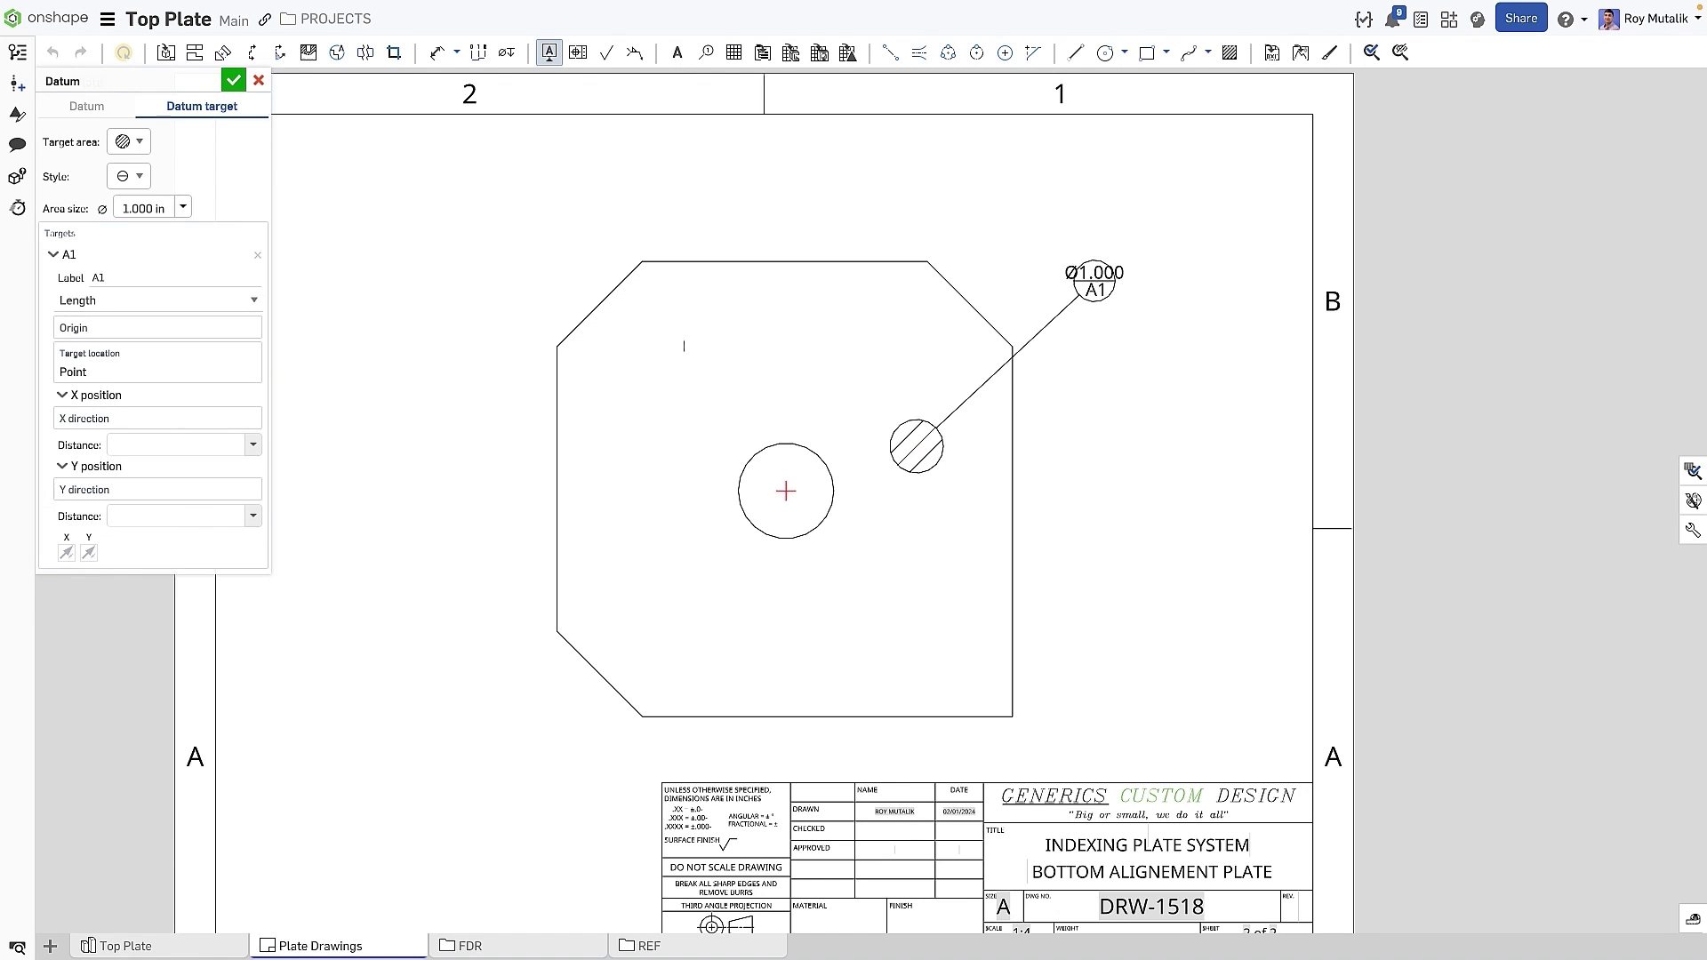
Define datum target A1 by angle, using the centre of the plate's central hole as the origin.
{"action": "left_click", "coordinate": [203, 305]}
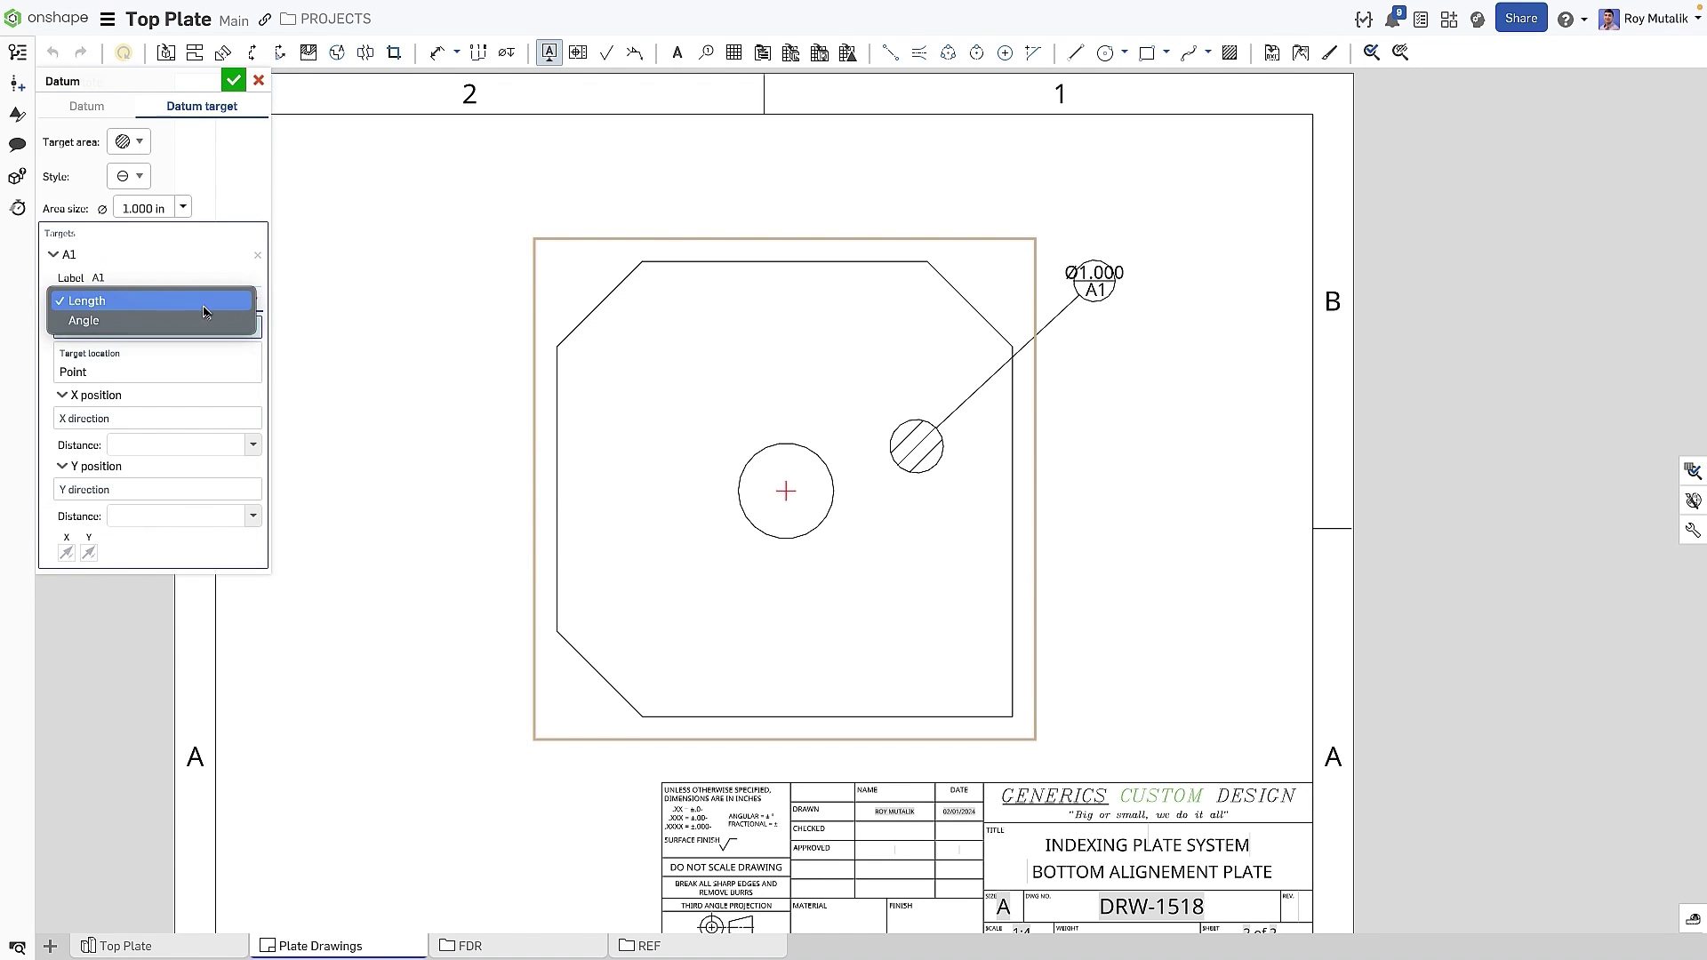
{"action": "left_click", "coordinate": [242, 322]}
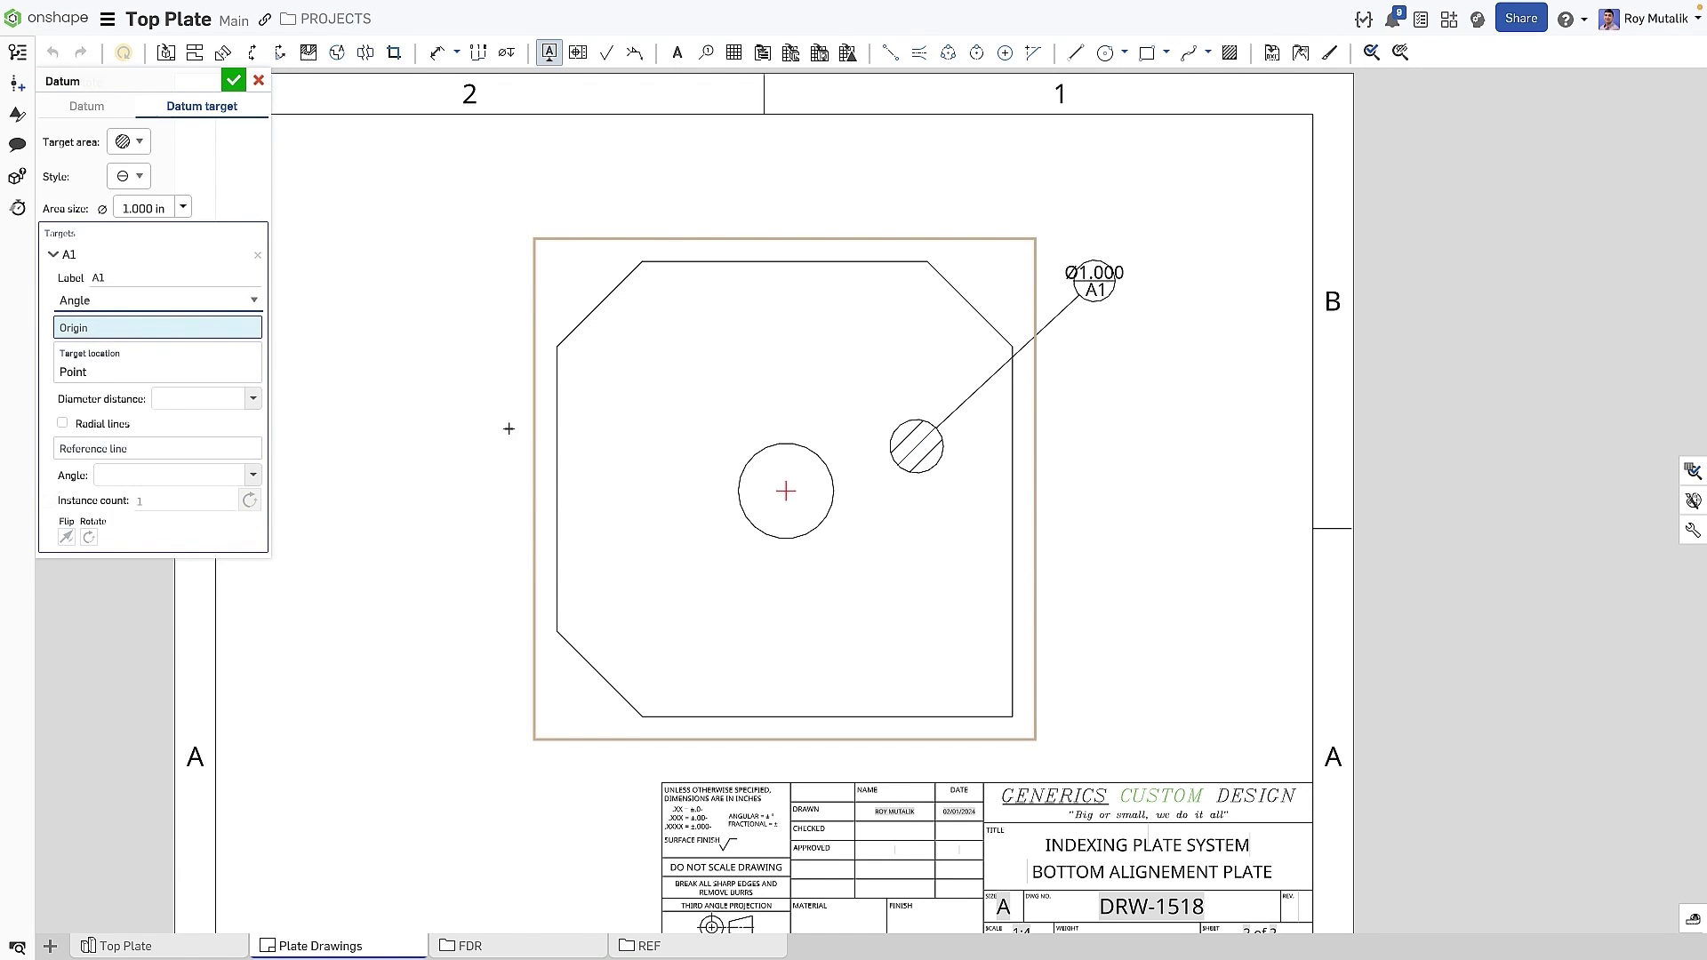
{"action": "left_click", "coordinate": [757, 455]}
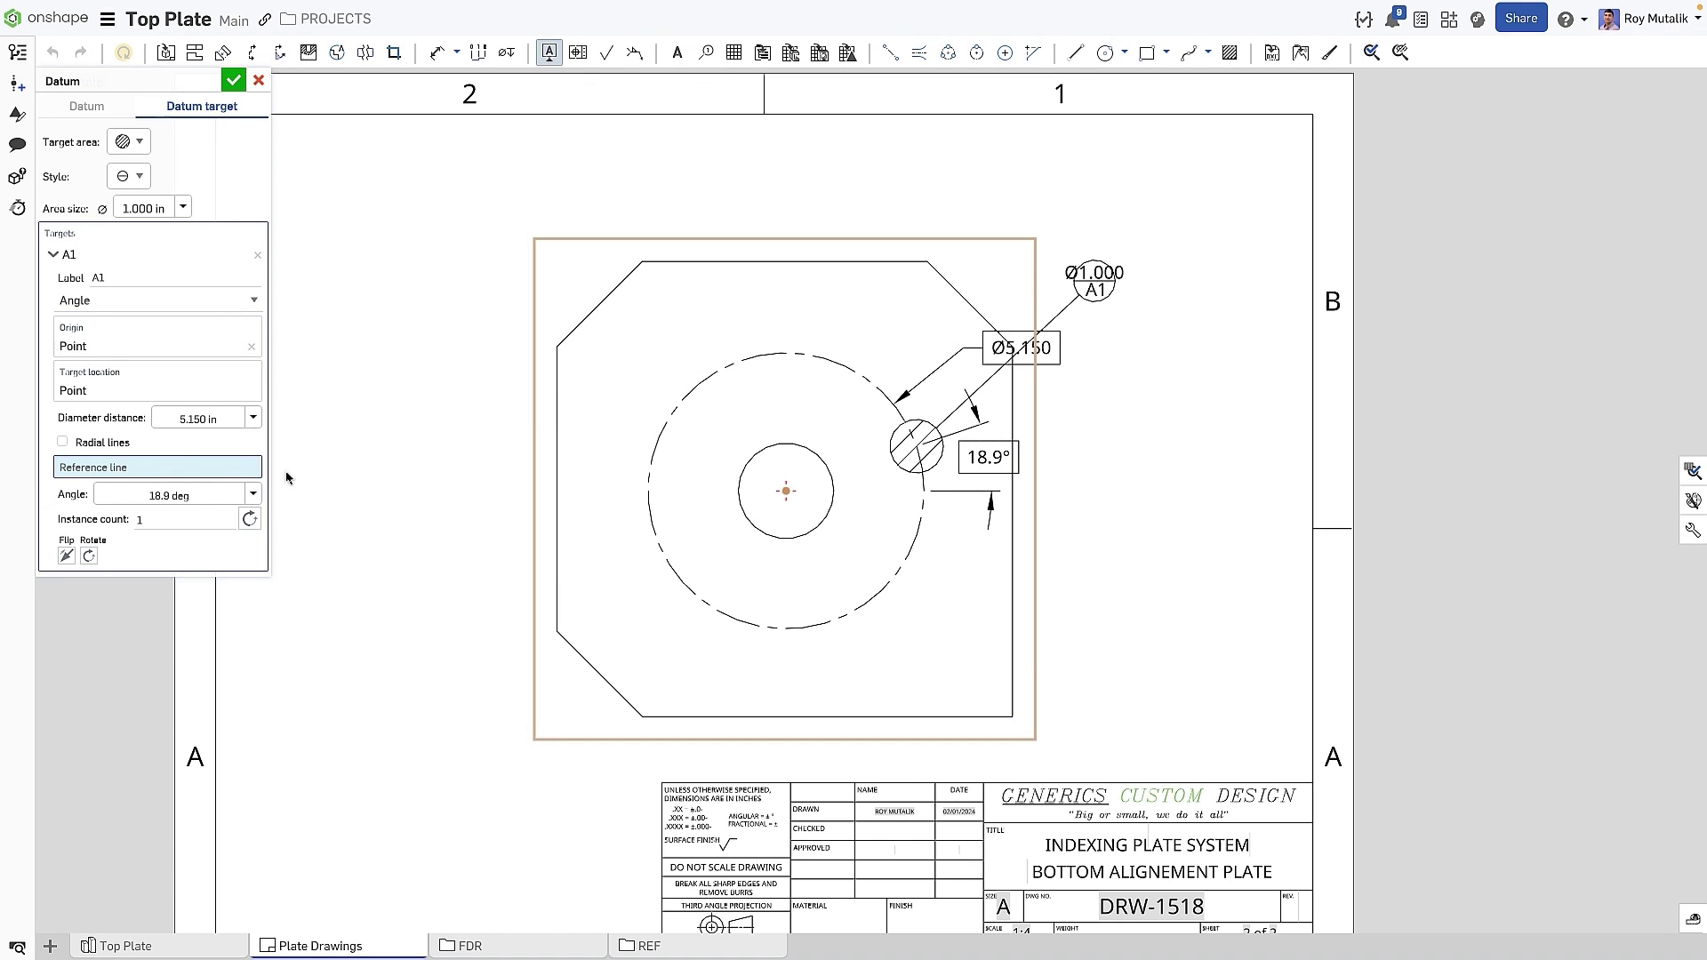
Set datum target A1's diameter distance to 4 in and its angle to 35 deg.
{"action": "left_click", "coordinate": [197, 414]}
{"action": "type", "text": "4"}
{"action": "key", "text": "Return"}
{"action": "left_click", "coordinate": [180, 495]}
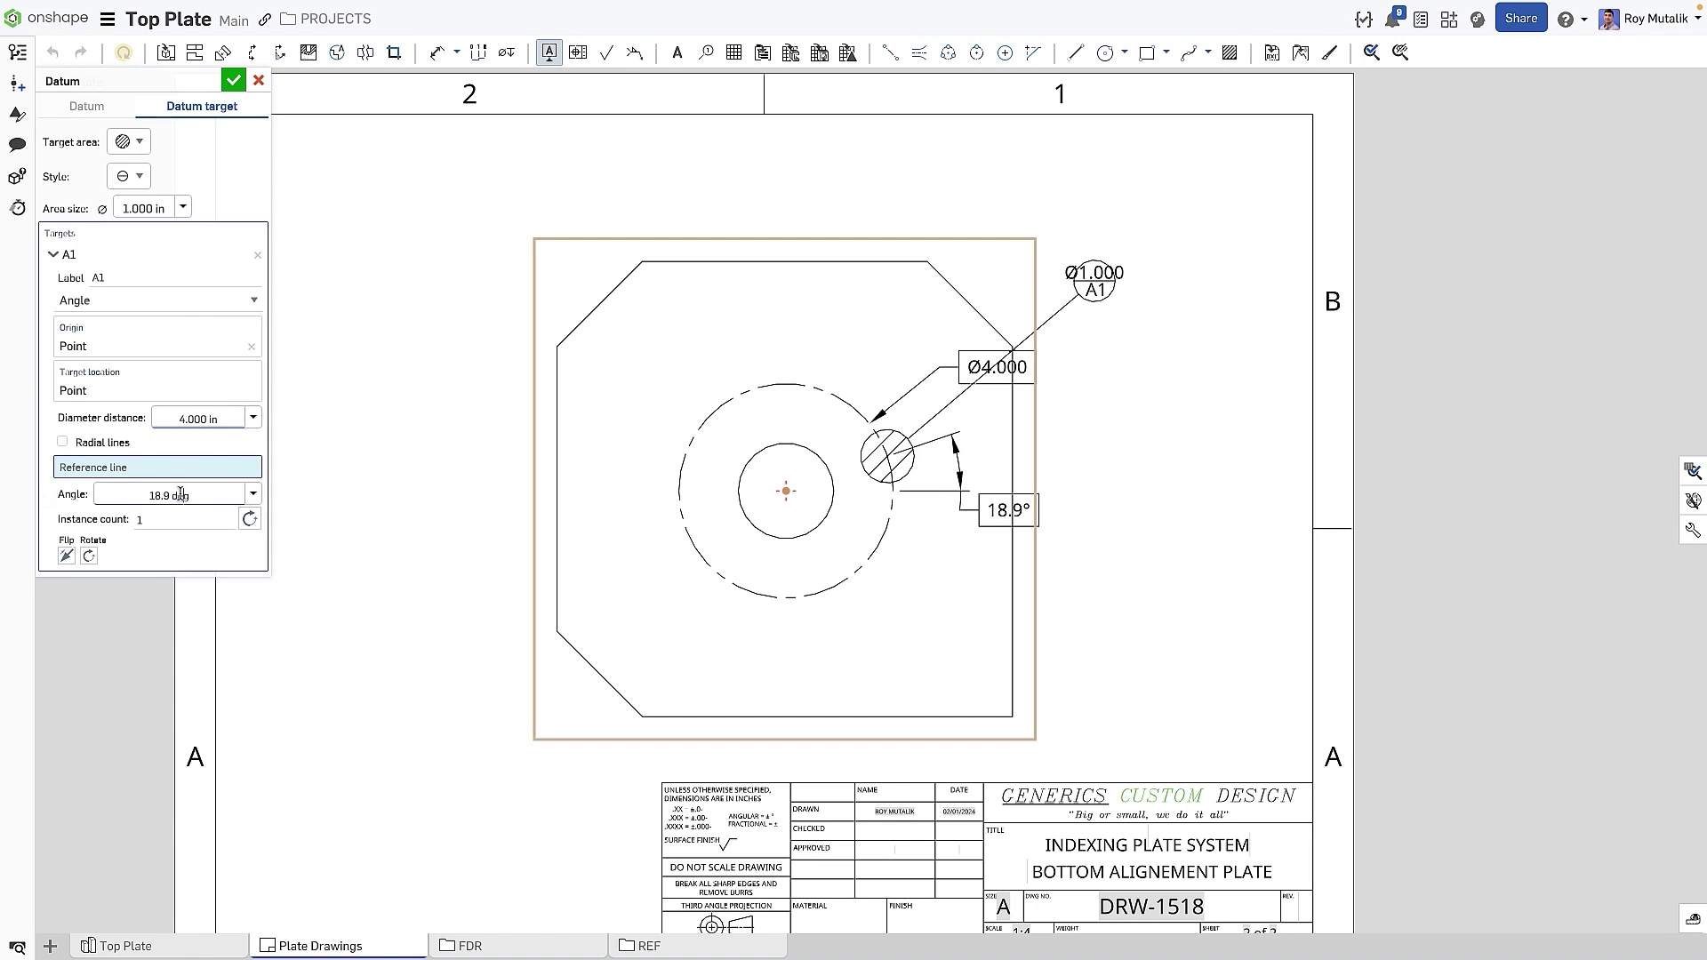
{"action": "type", "text": "35 deg"}
{"action": "key", "text": "Return"}
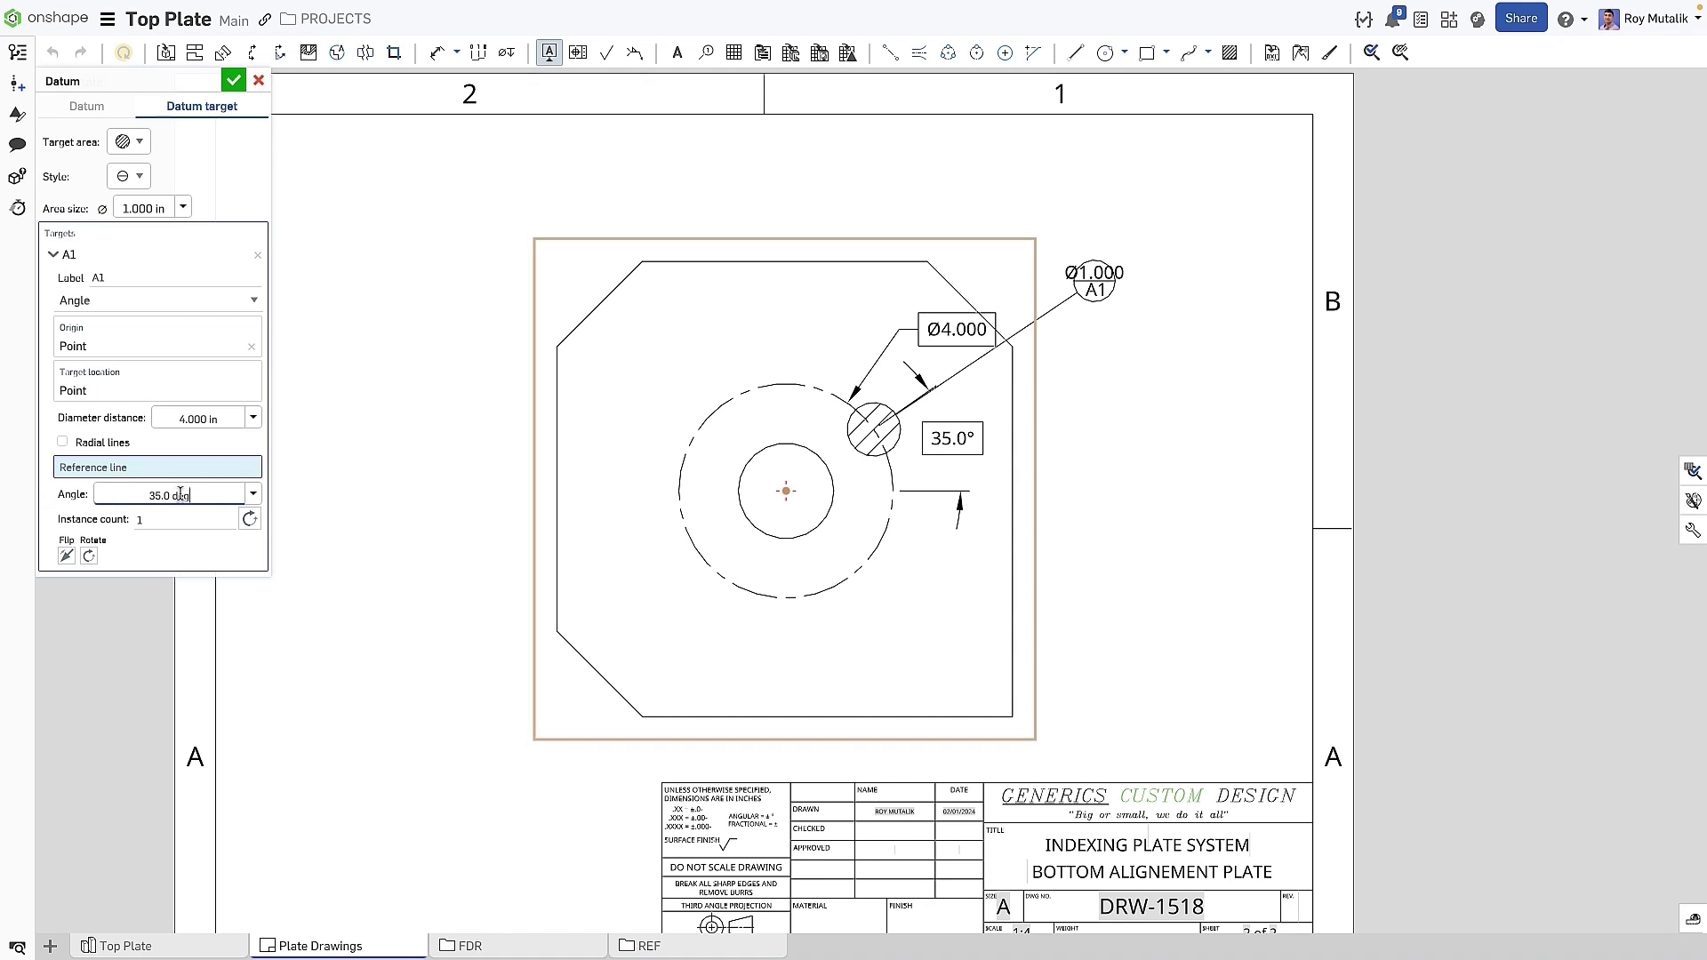
Try flipping and rotating datum target A1's angle measurement, returning it to the original 35 deg orientation.
{"action": "left_click", "coordinate": [66, 556]}
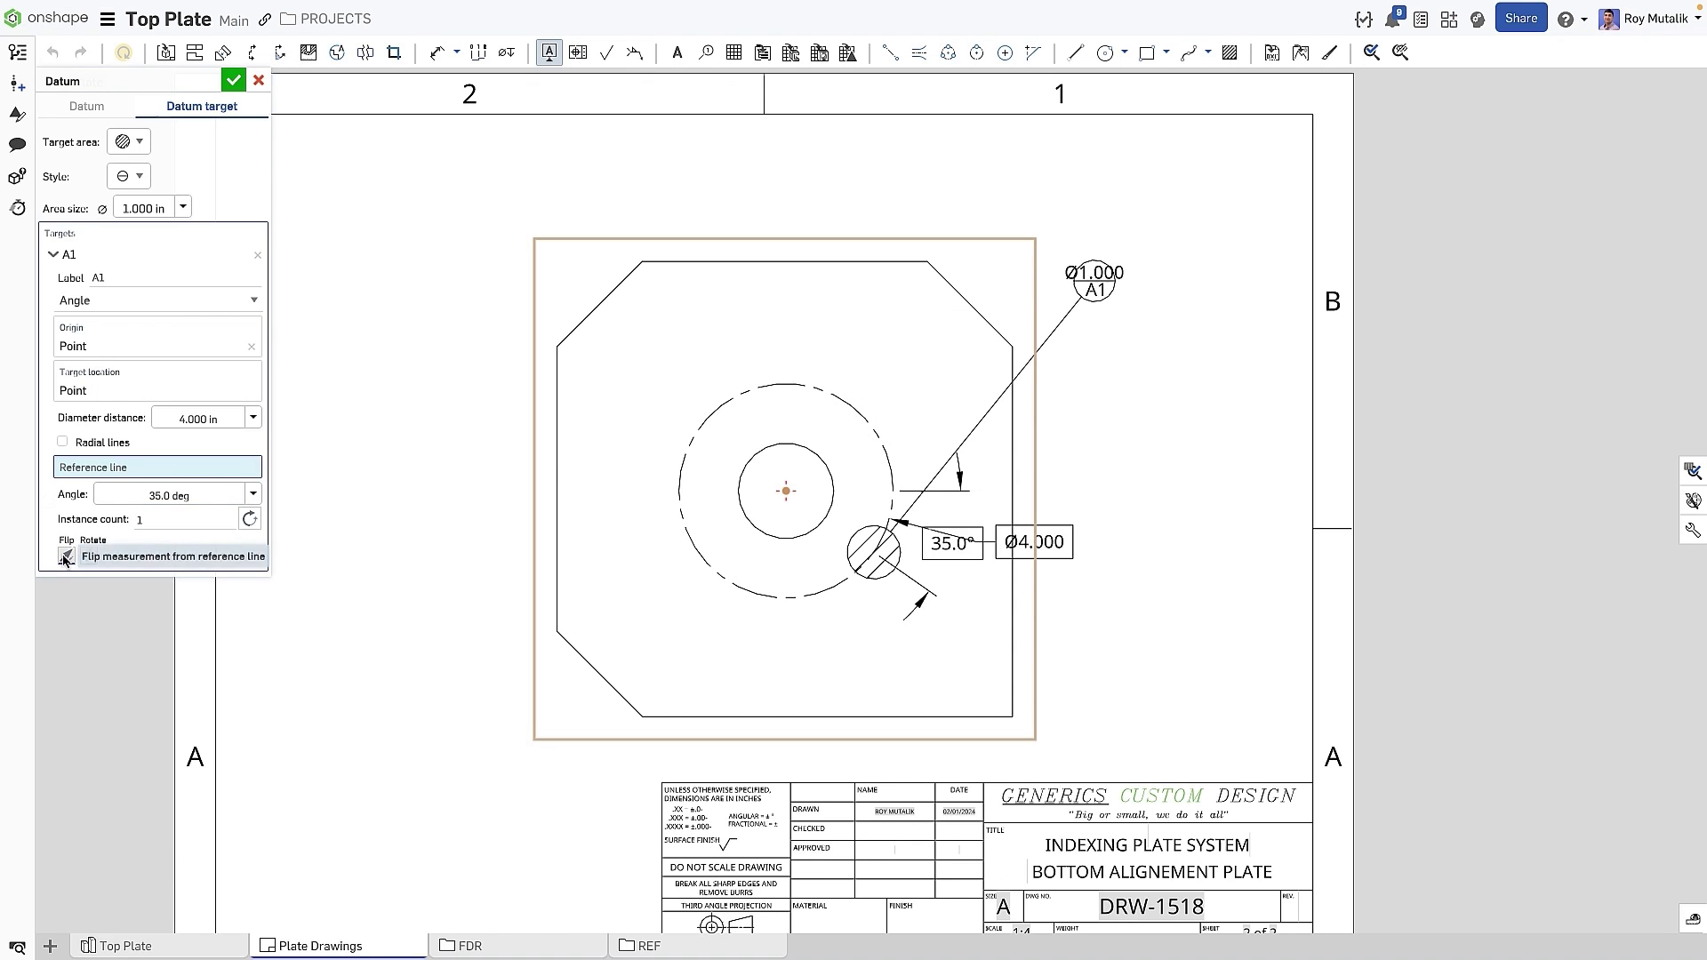
{"action": "left_click", "coordinate": [66, 557]}
{"action": "left_click", "coordinate": [89, 557]}
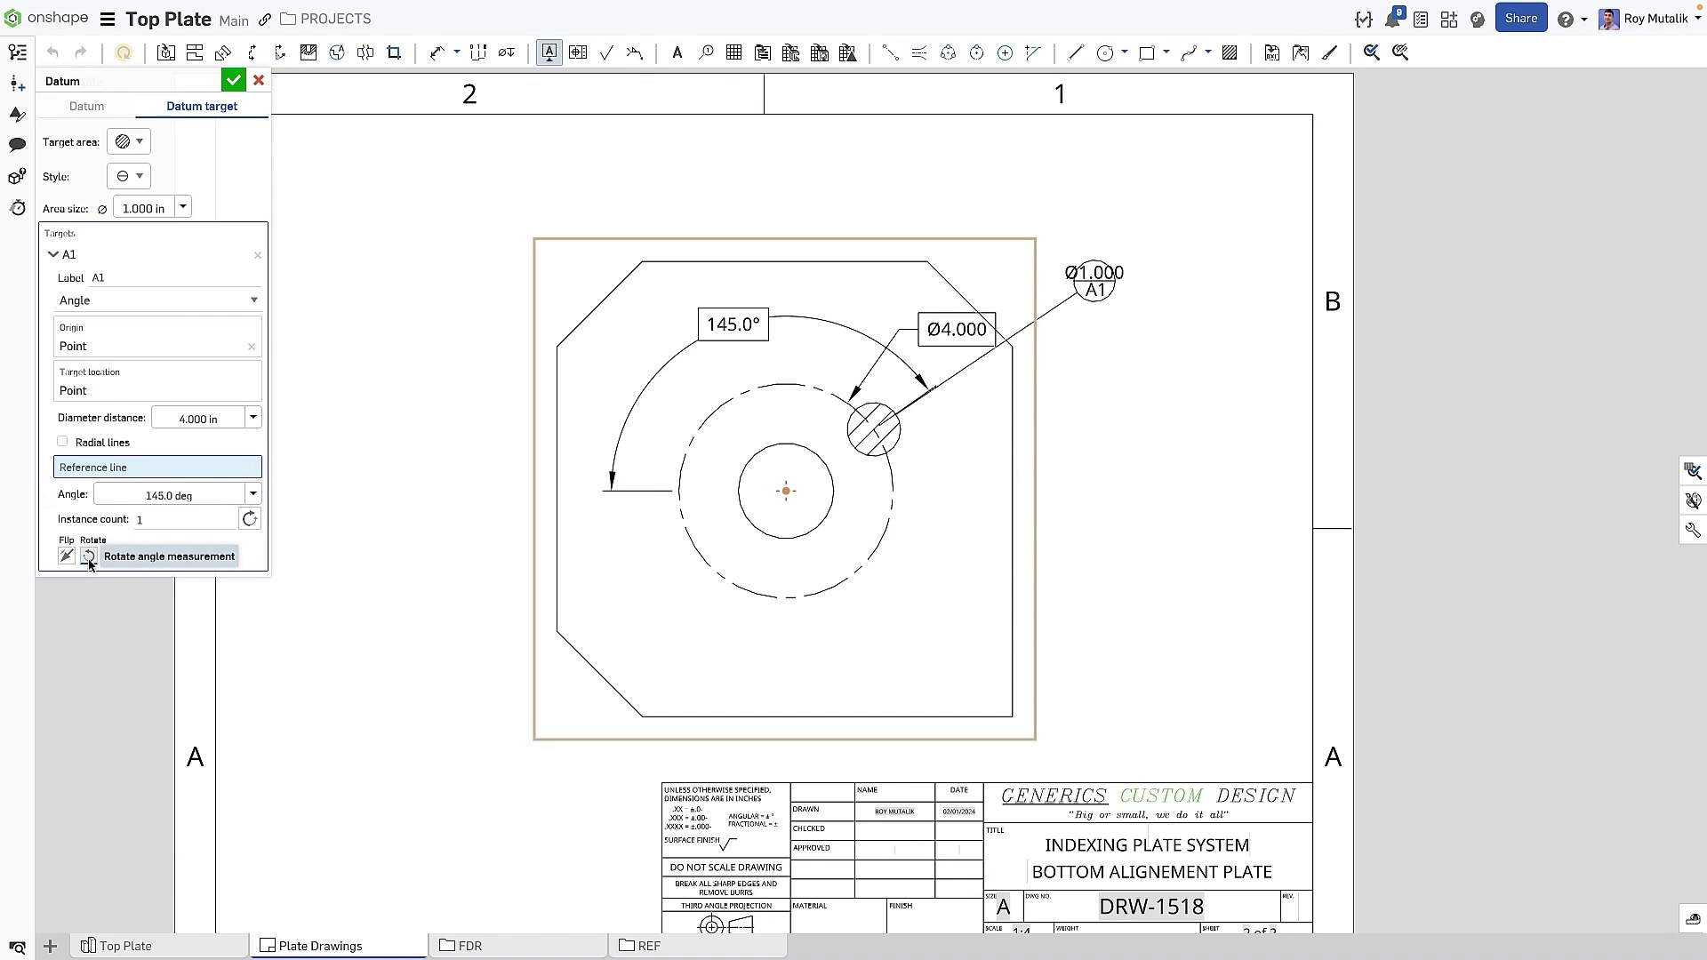
{"action": "left_click", "coordinate": [89, 556]}
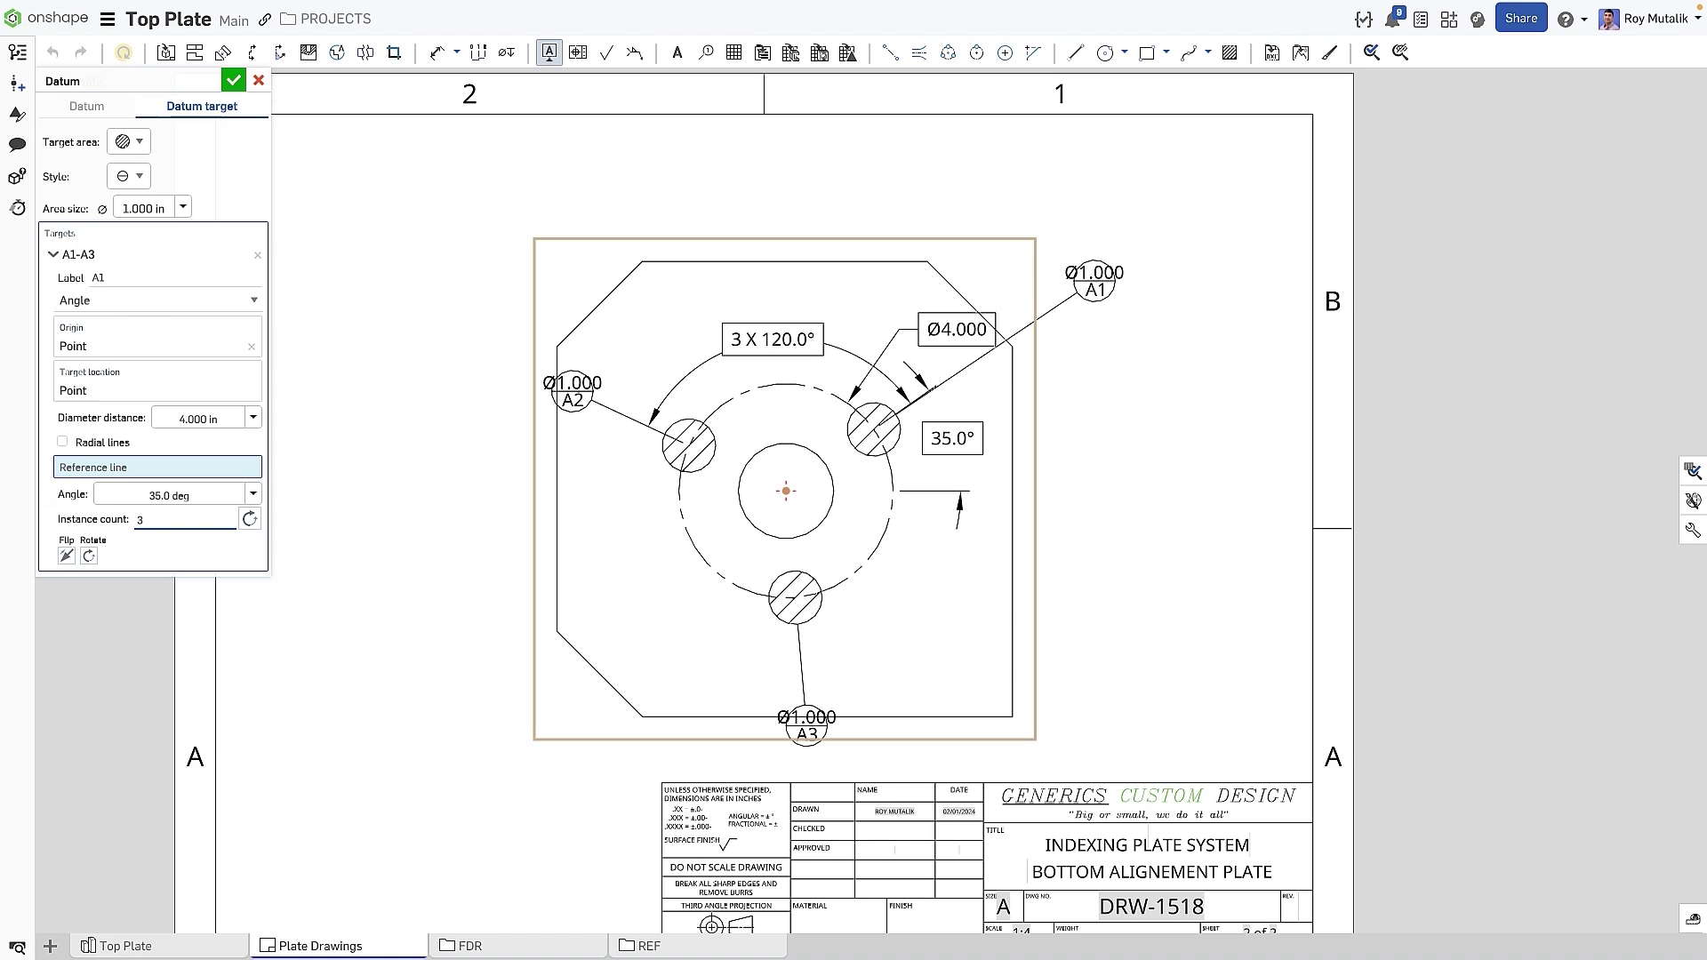
Finish the datum target with an instance count of 3 and move the A2 and A3 labels clear of the plate outline.
{"action": "left_click", "coordinate": [233, 80]}
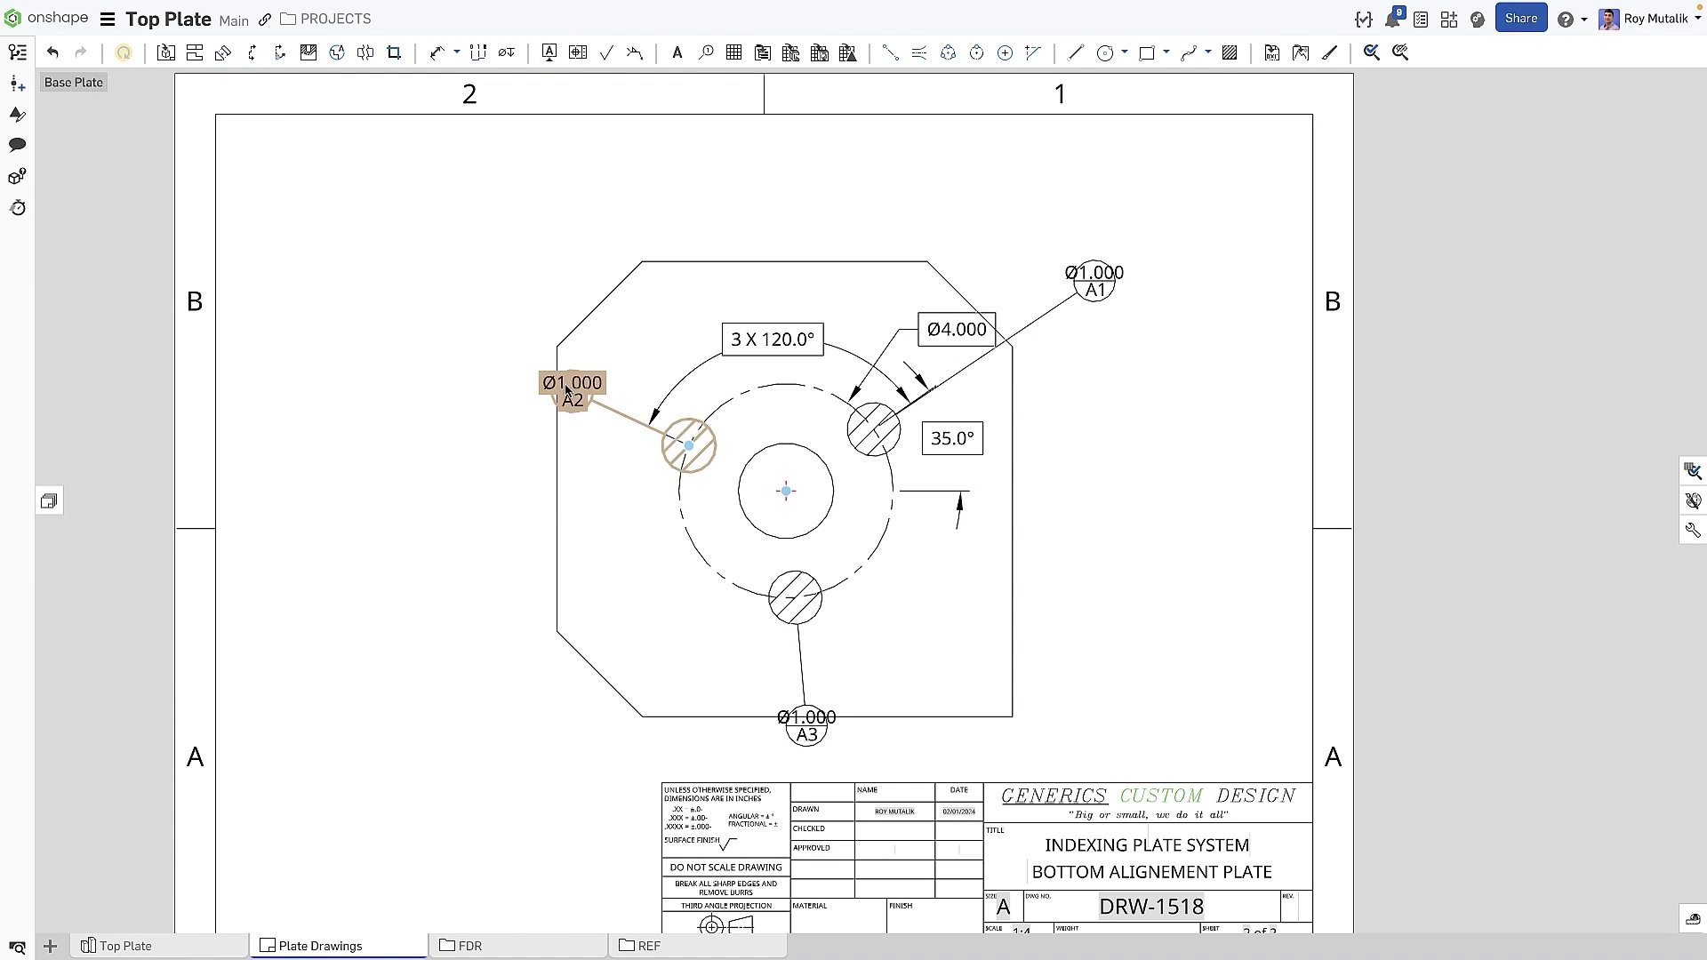
{"action": "left_click_drag", "start_coordinate": [572, 391], "coordinate": [514, 384]}
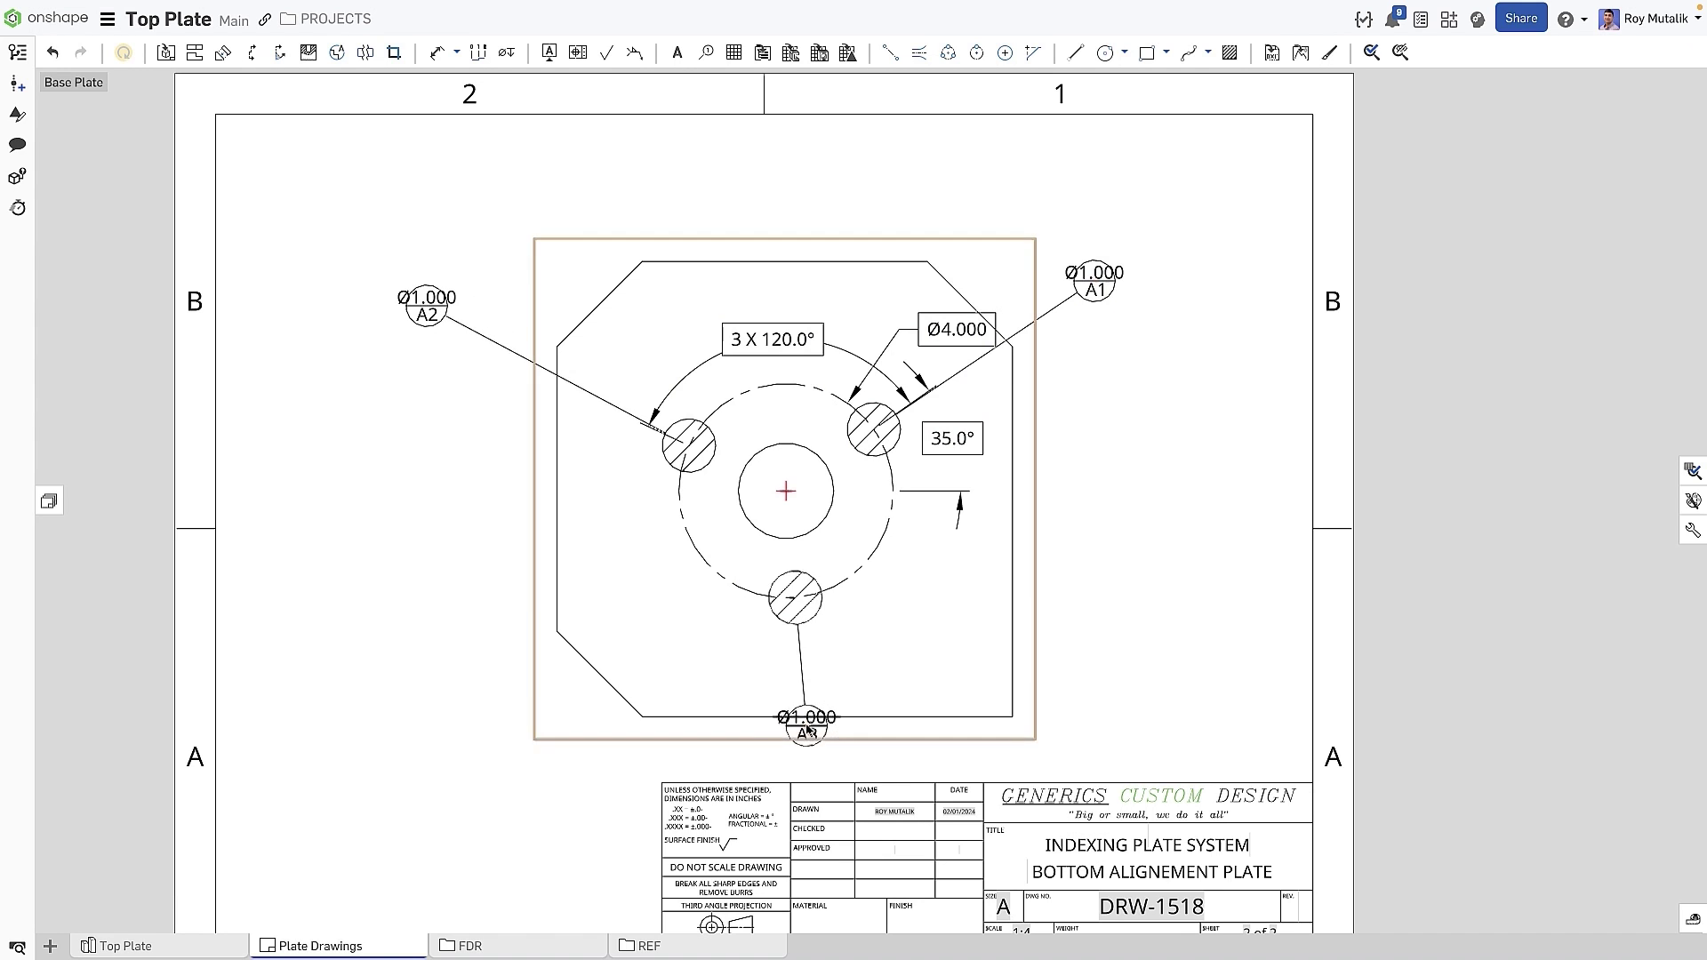
{"action": "left_click_drag", "start_coordinate": [806, 728], "coordinate": [633, 757]}
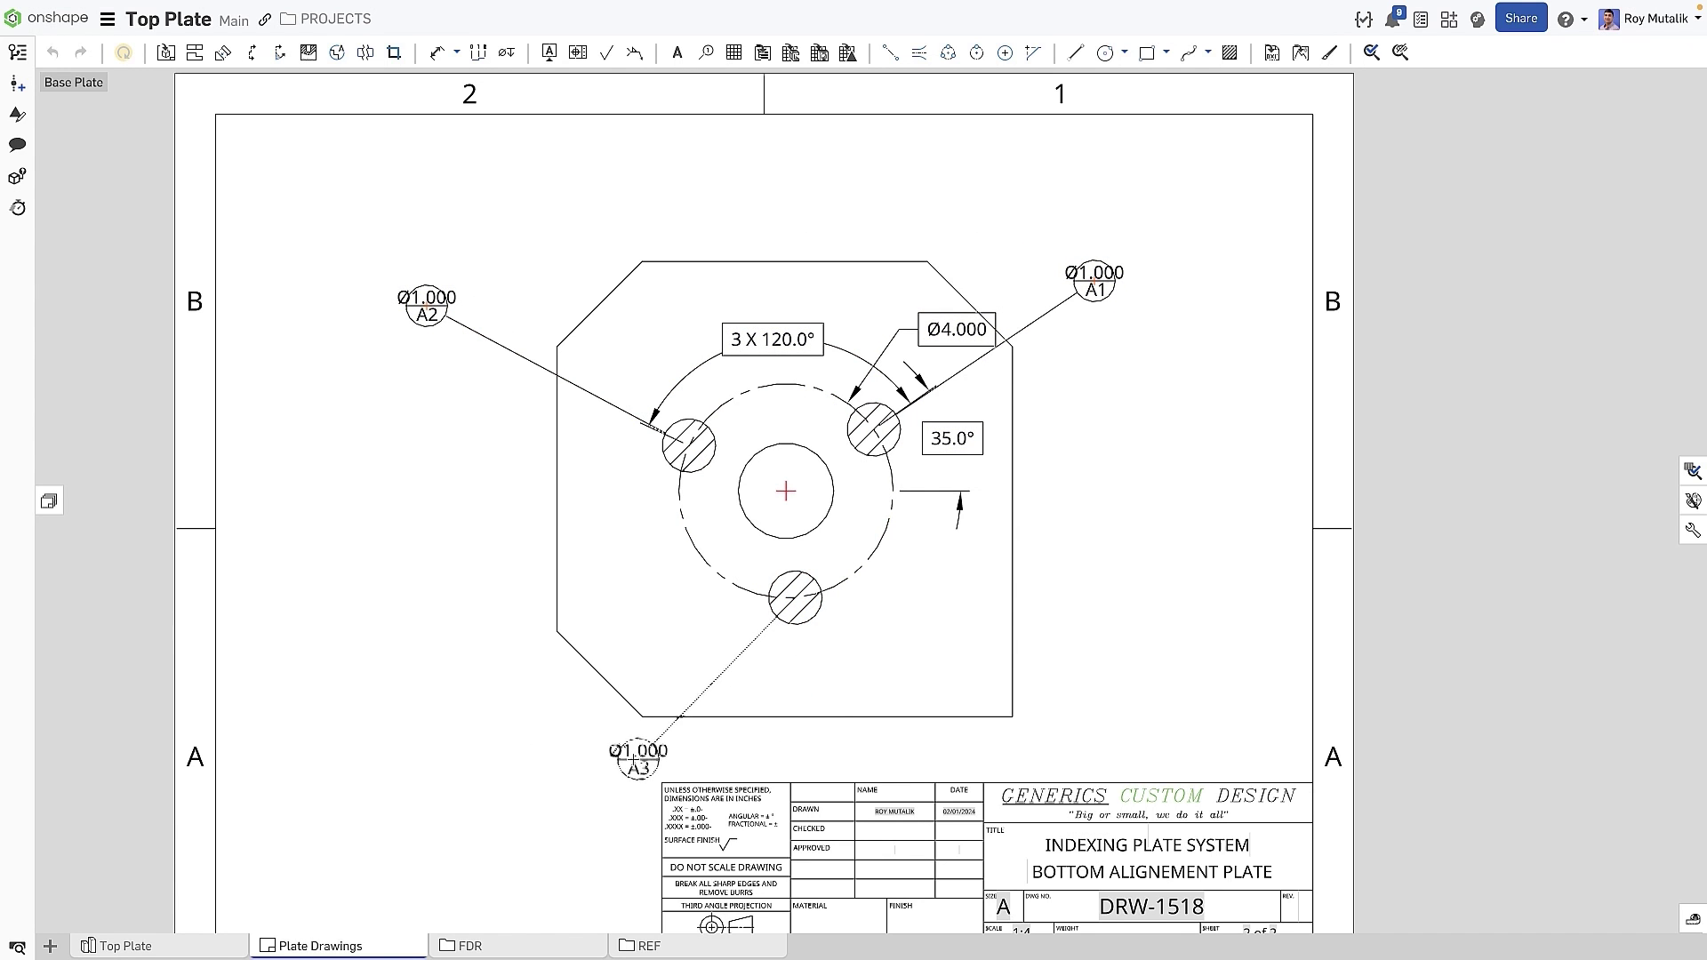